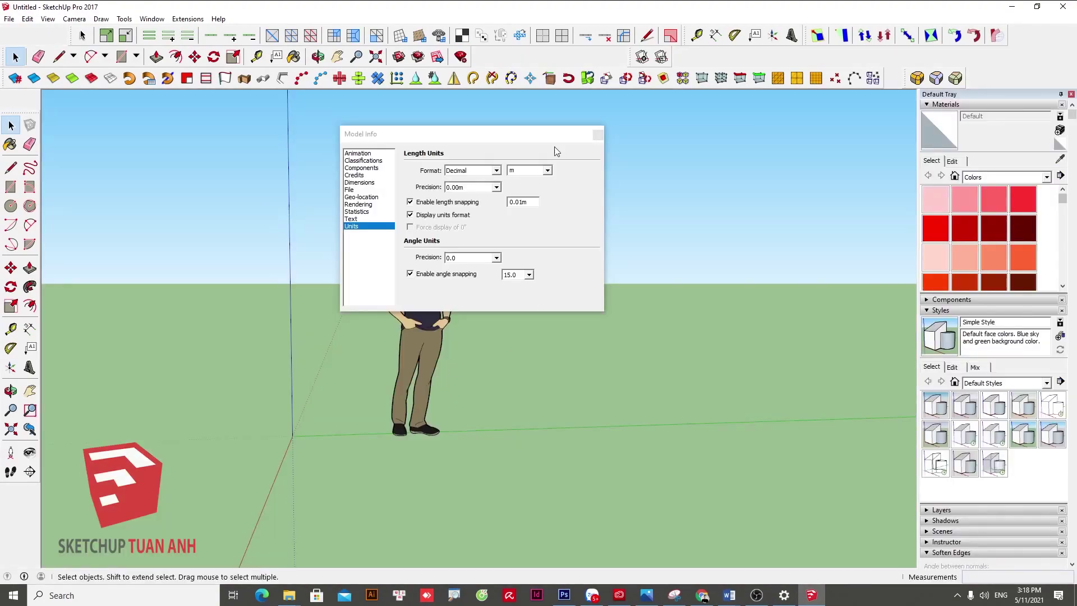
- Close Model Info, then reopen it on the Units page and drag it aside
click(598, 135)
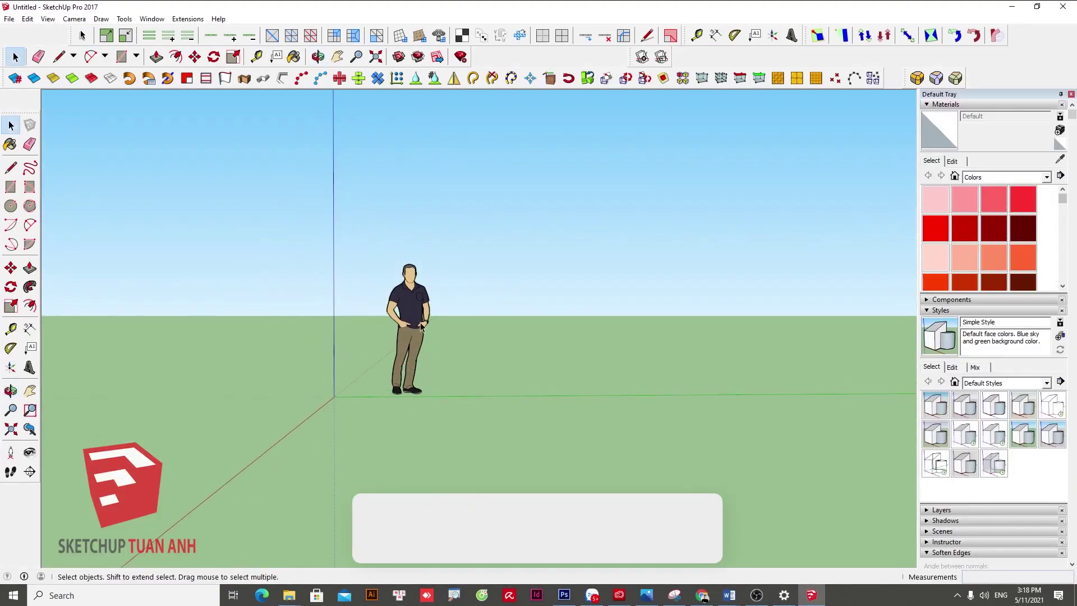
click(153, 19)
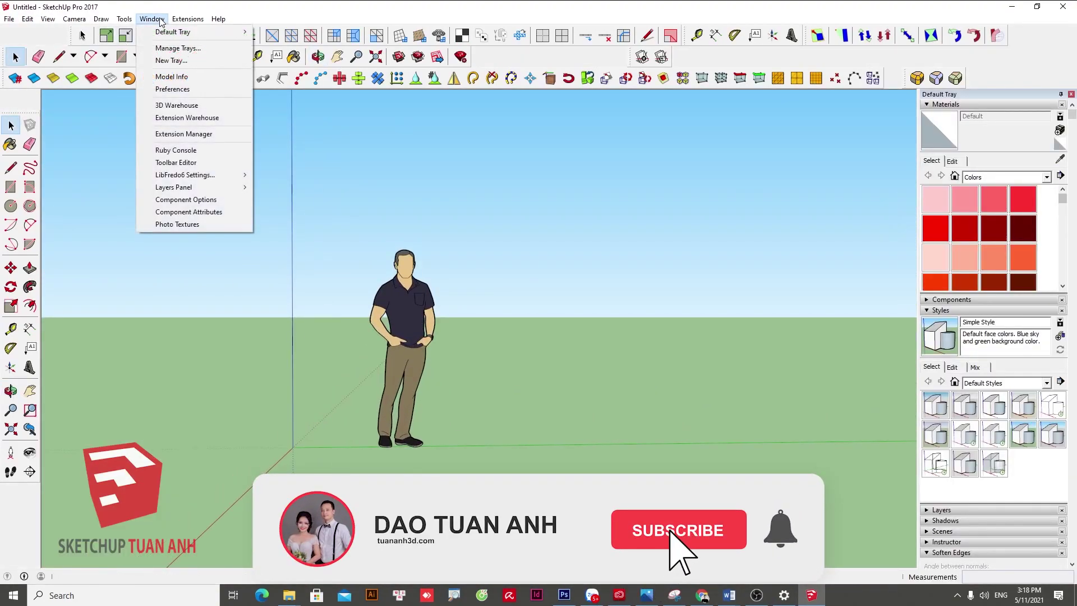
click(200, 79)
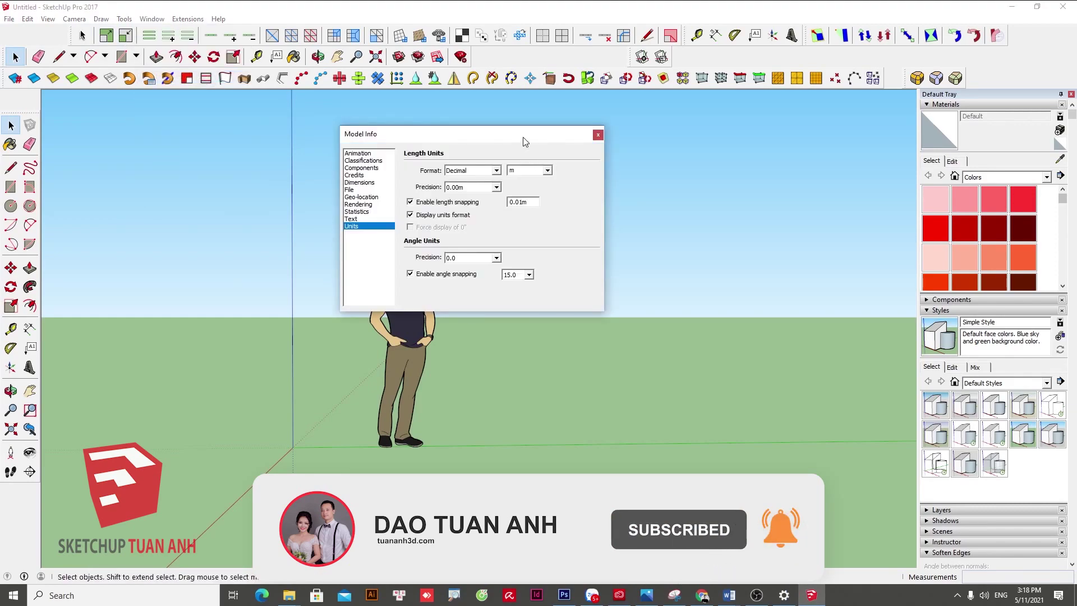
drag(525, 141, 537, 138)
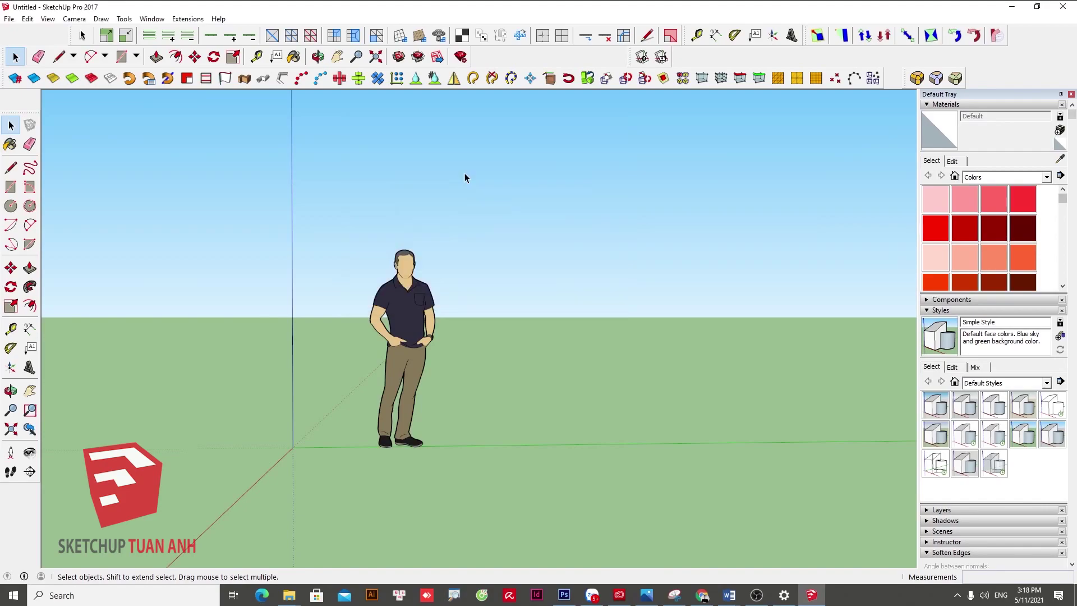
click(430, 376)
key(m)
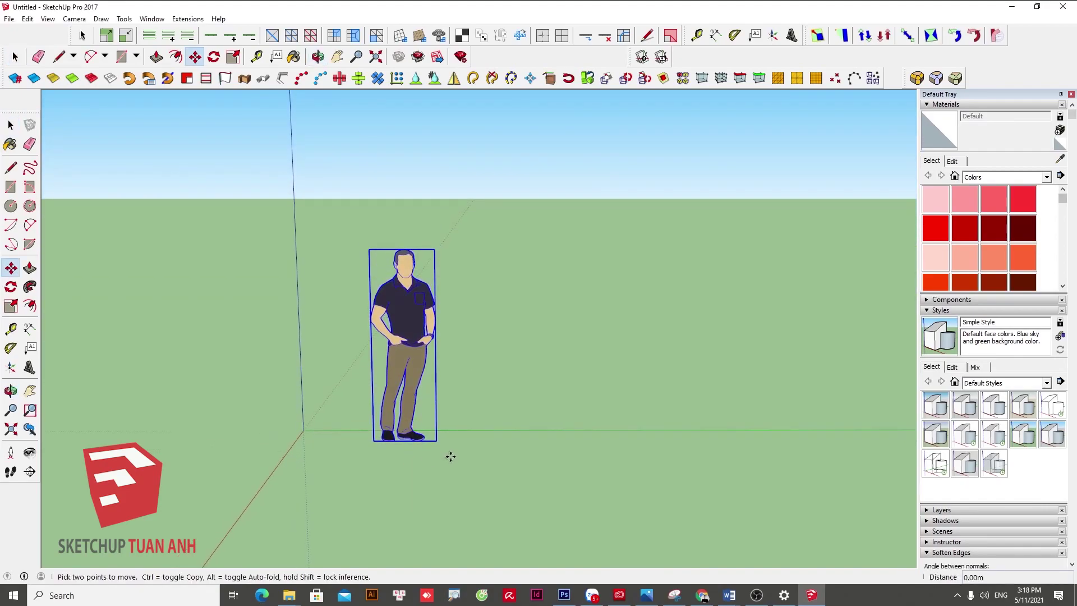
click(451, 456)
key(ctrl)
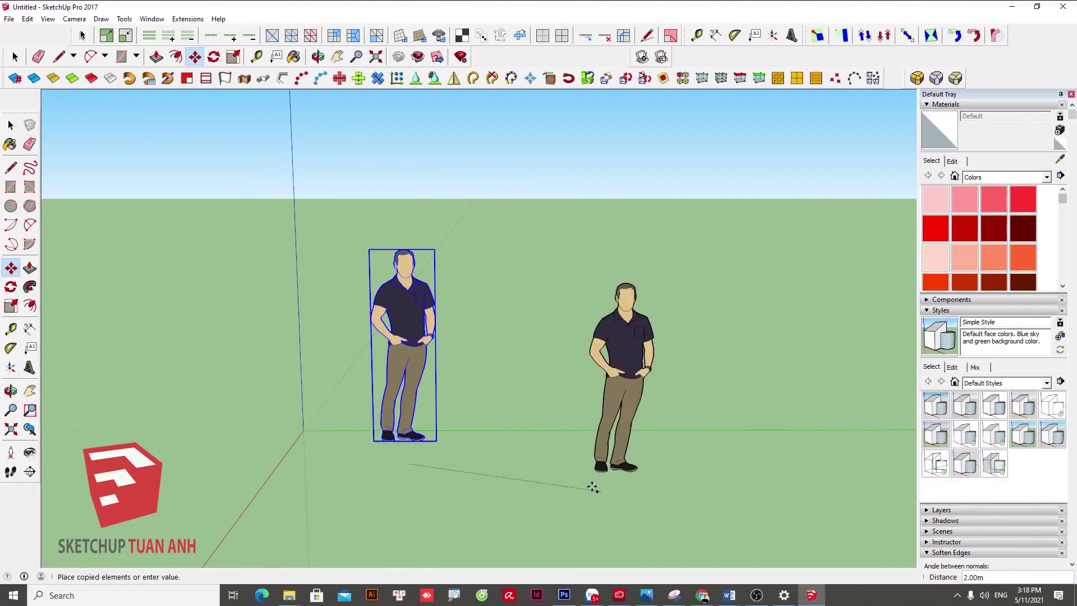
key(Escape)
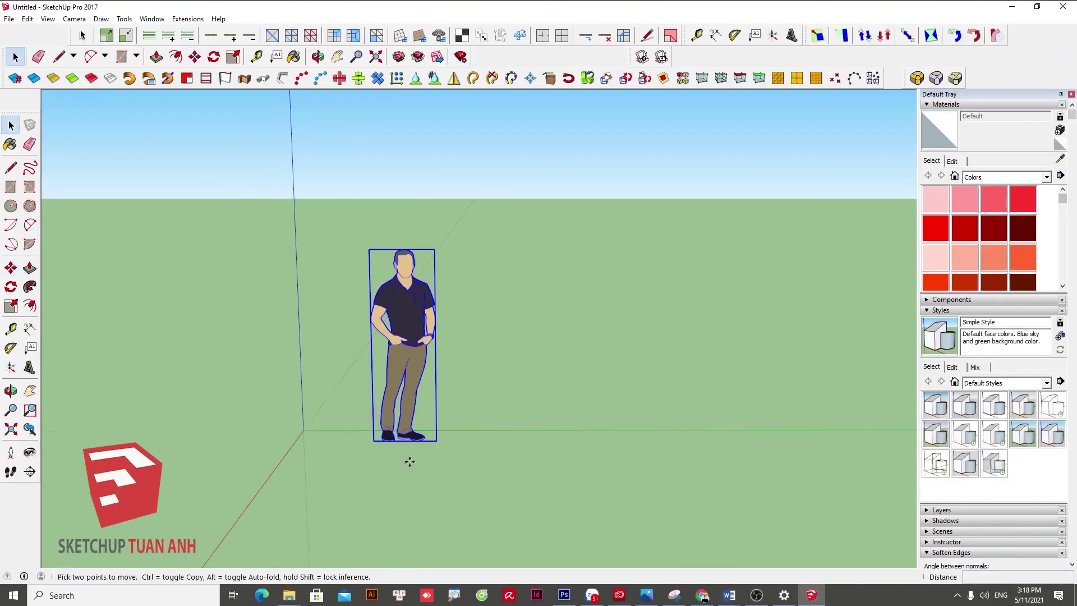
key(m)
click(409, 461)
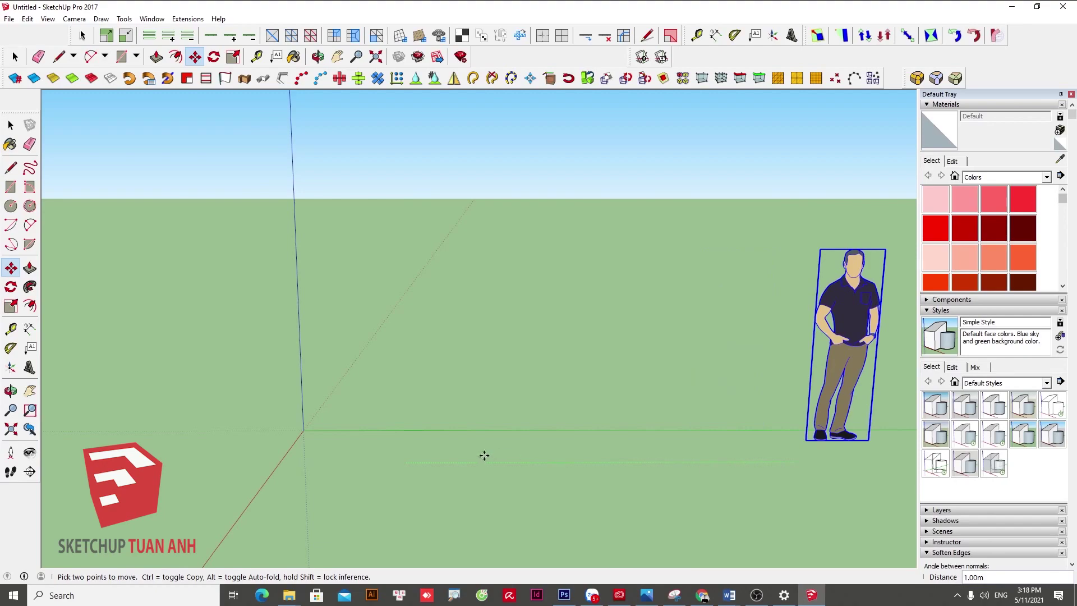
key(space)
click(461, 464)
key(m)
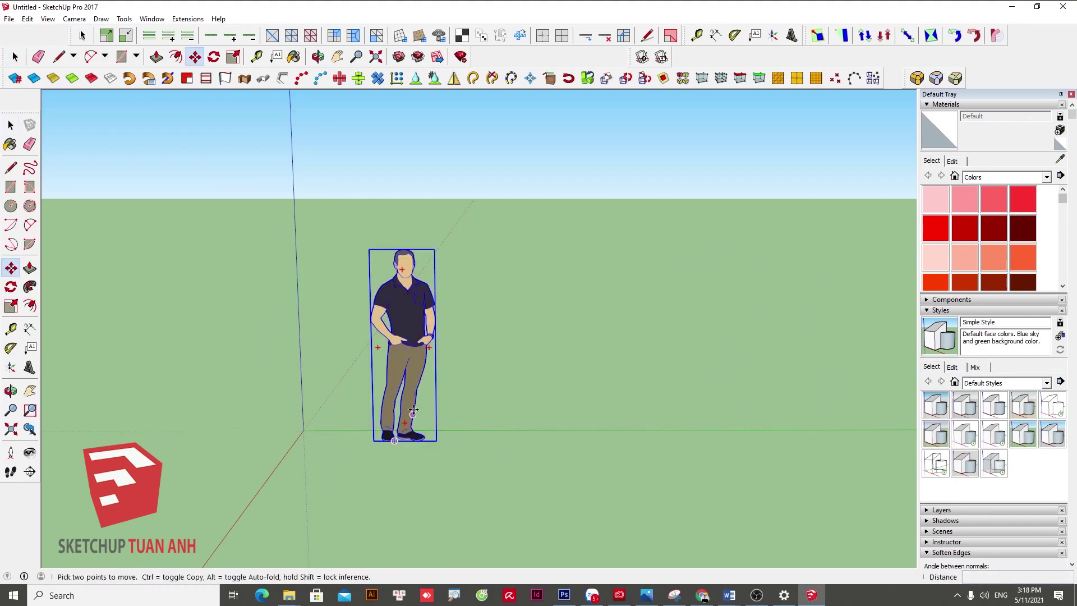
click(409, 373)
key(space)
click(723, 390)
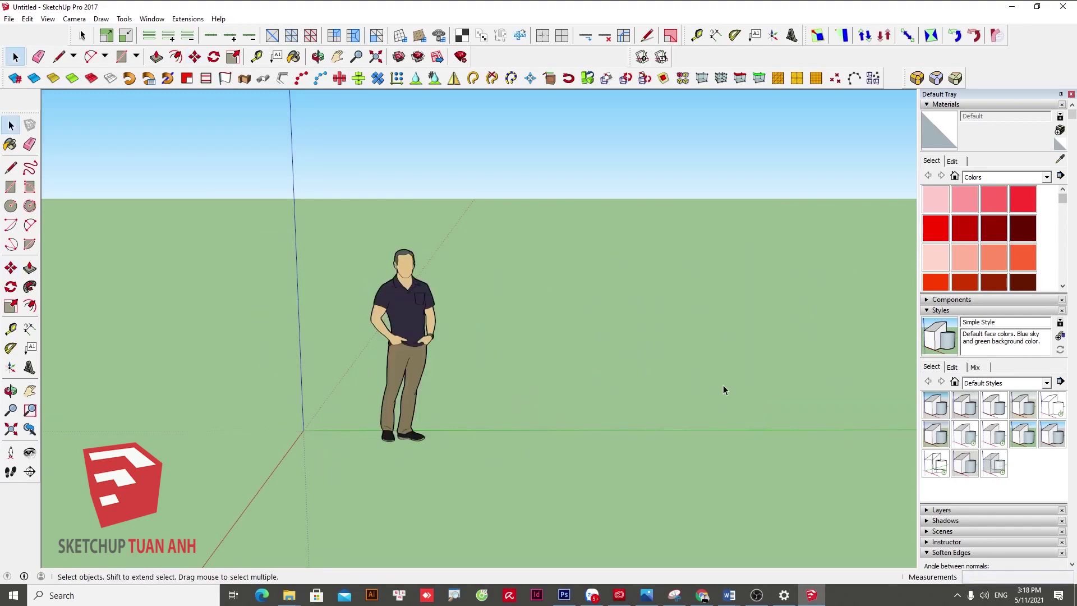
click(426, 370)
key(m)
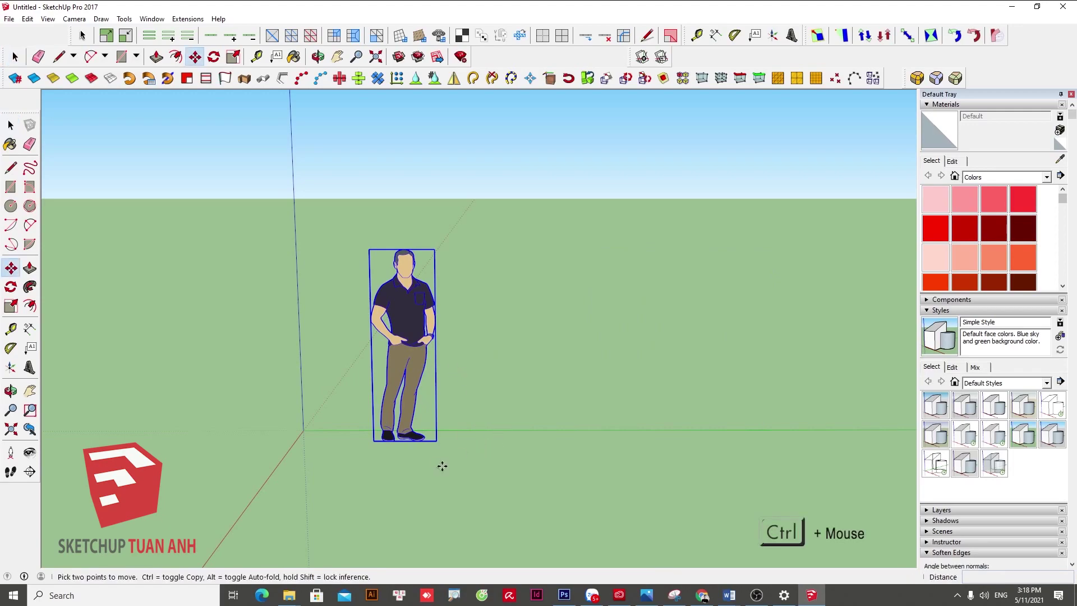
key(ctrl)
click(445, 465)
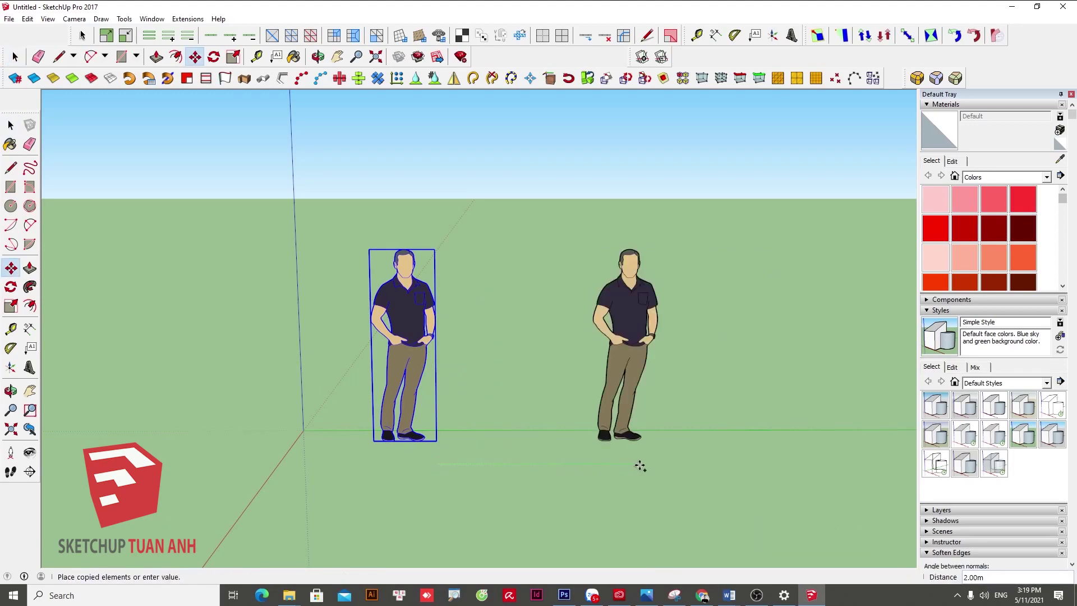
click(518, 456)
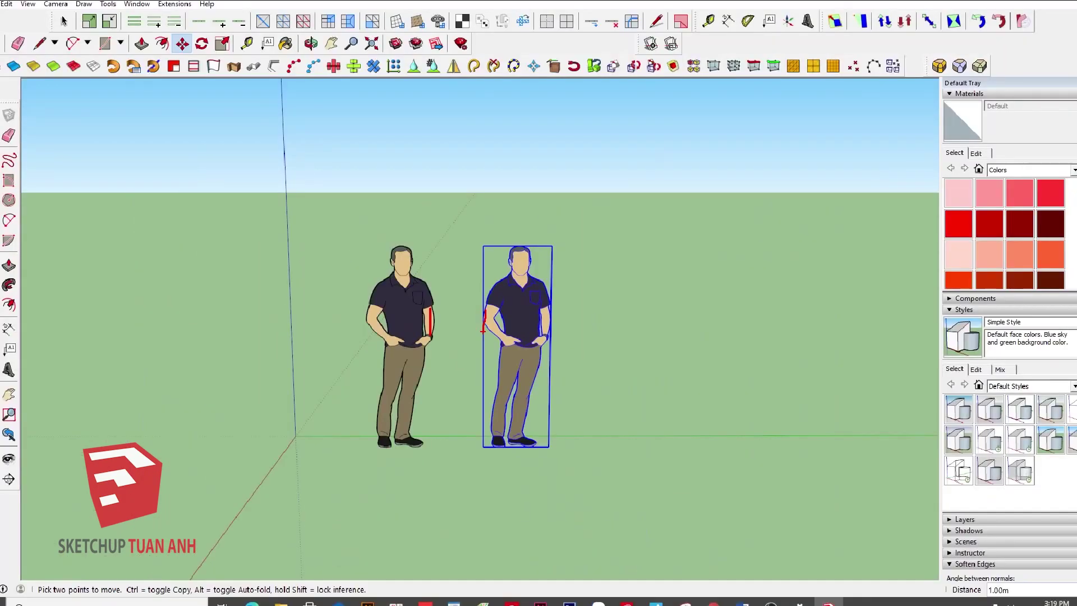
key(Delete)
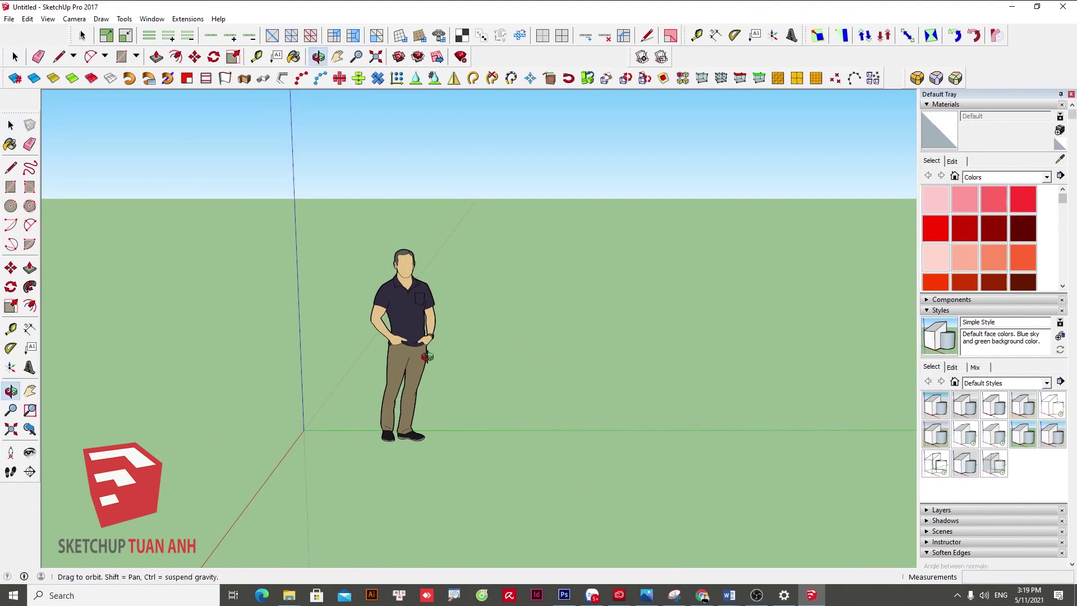
- Open Model Info on the Units page, then close it again
click(160, 19)
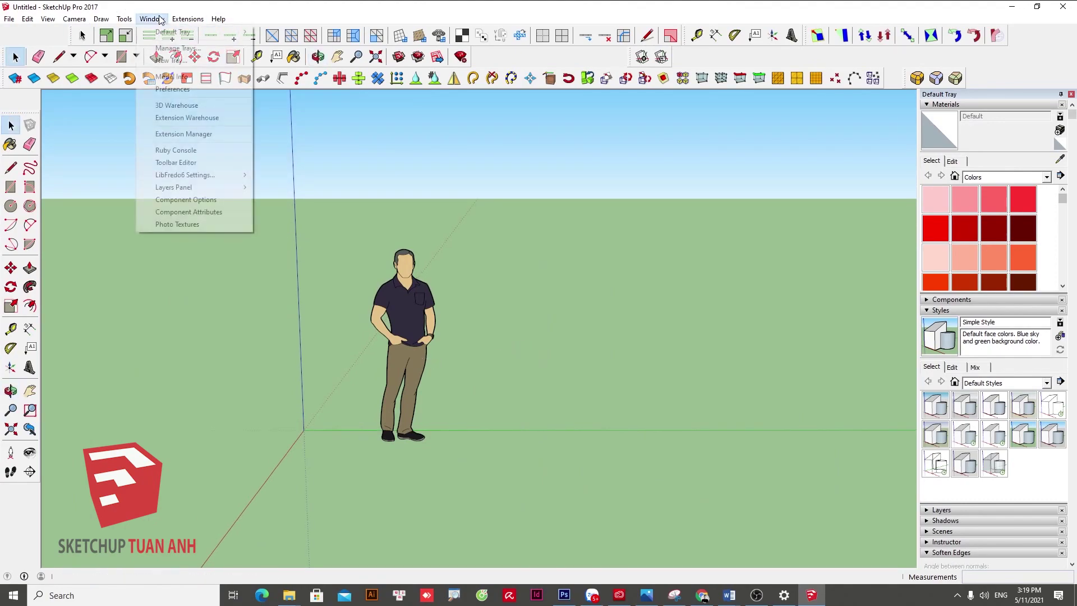
click(189, 82)
text(0.01)
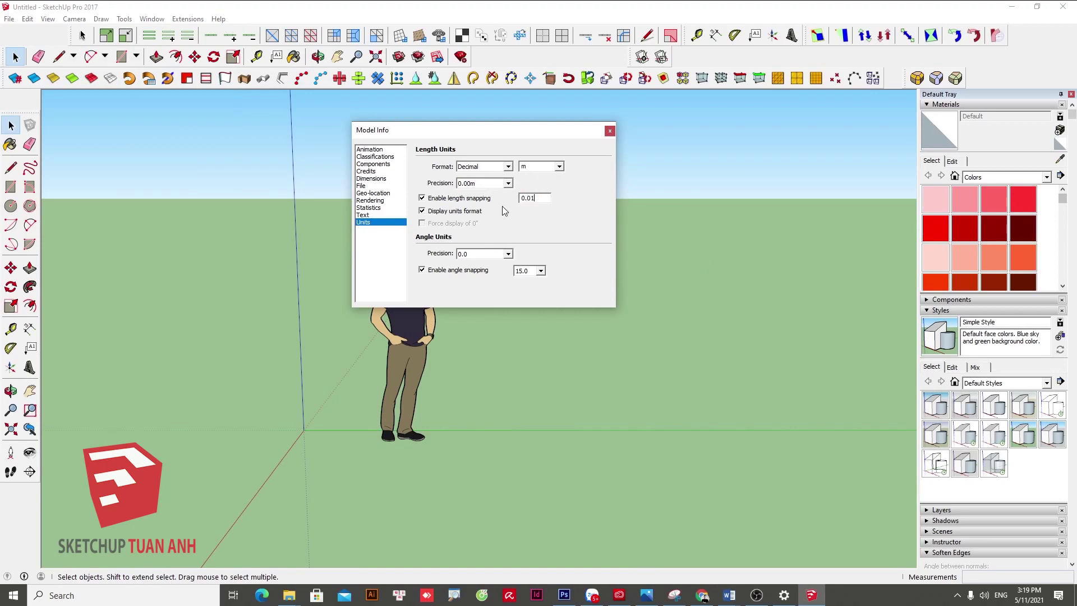
key(Return)
- Move-copy the standing figure with Ctrl beside the original, then delete the copy
click(421, 338)
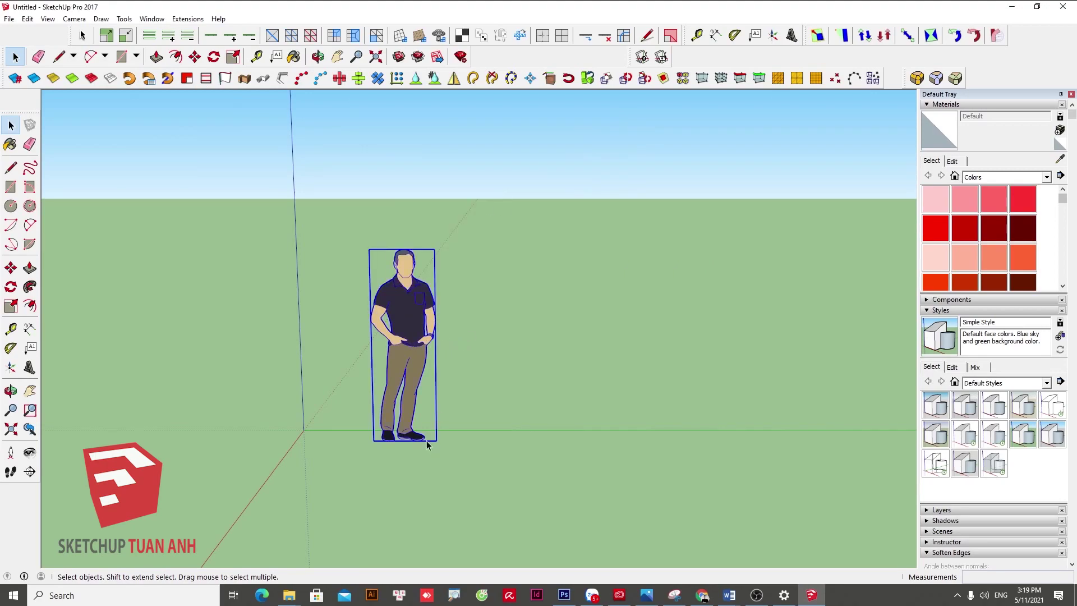
key(m)
click(414, 459)
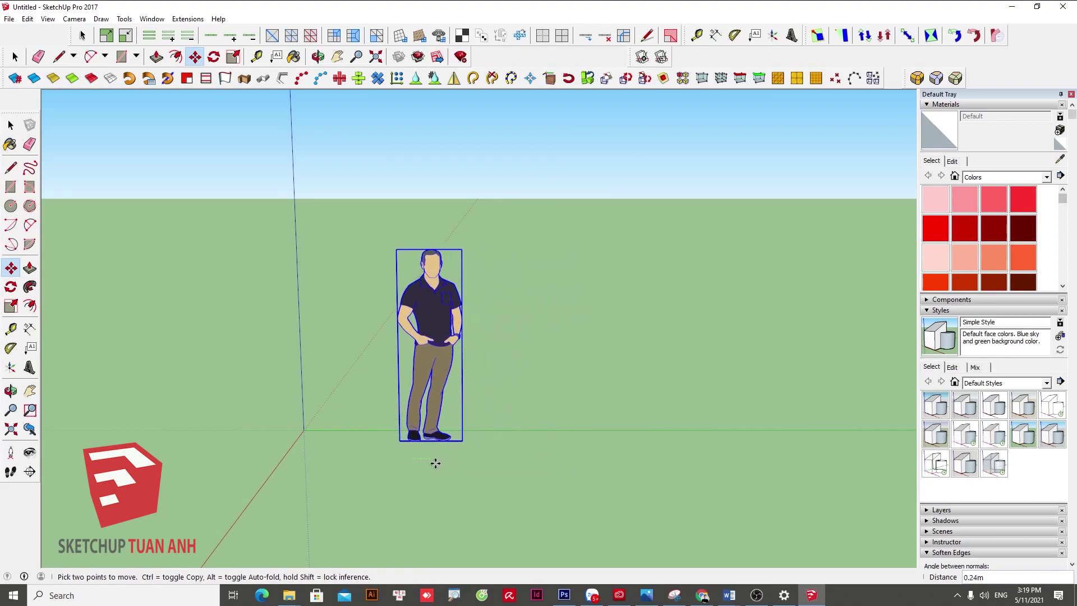
key(space)
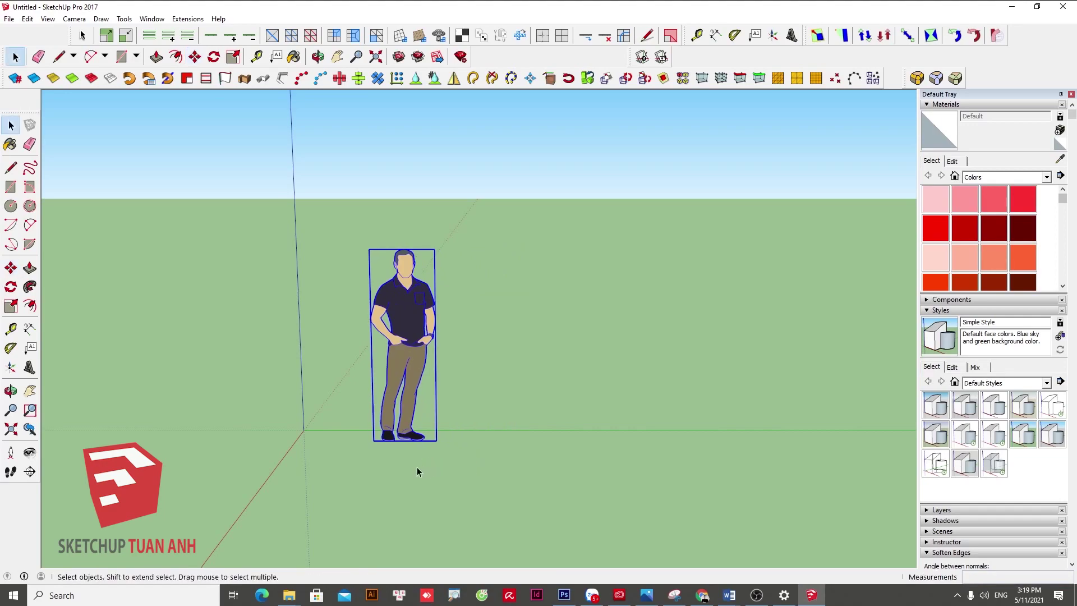
key(m)
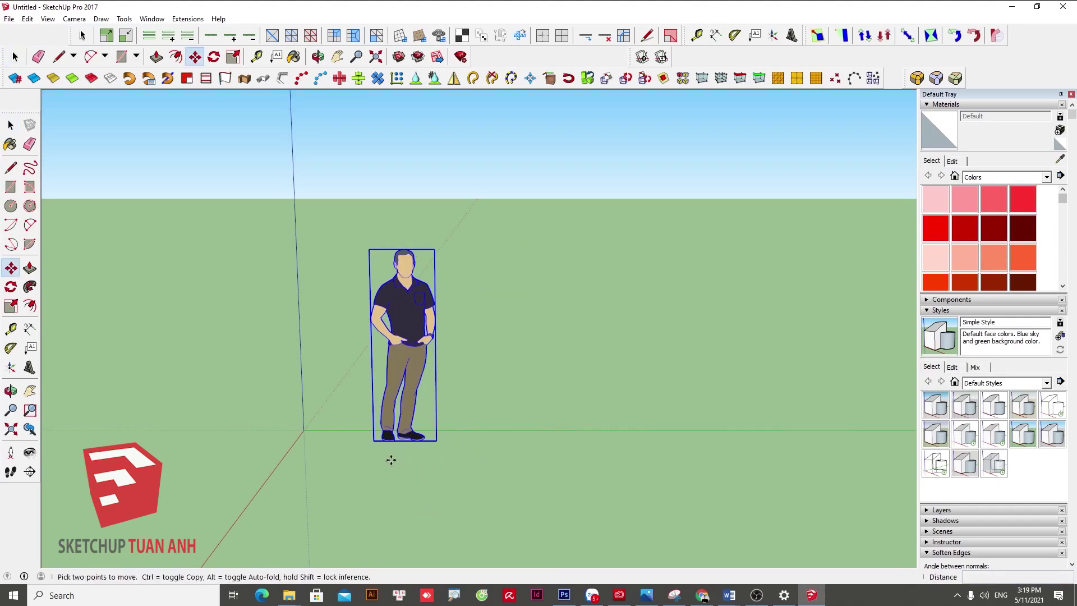
click(396, 455)
key(ctrl)
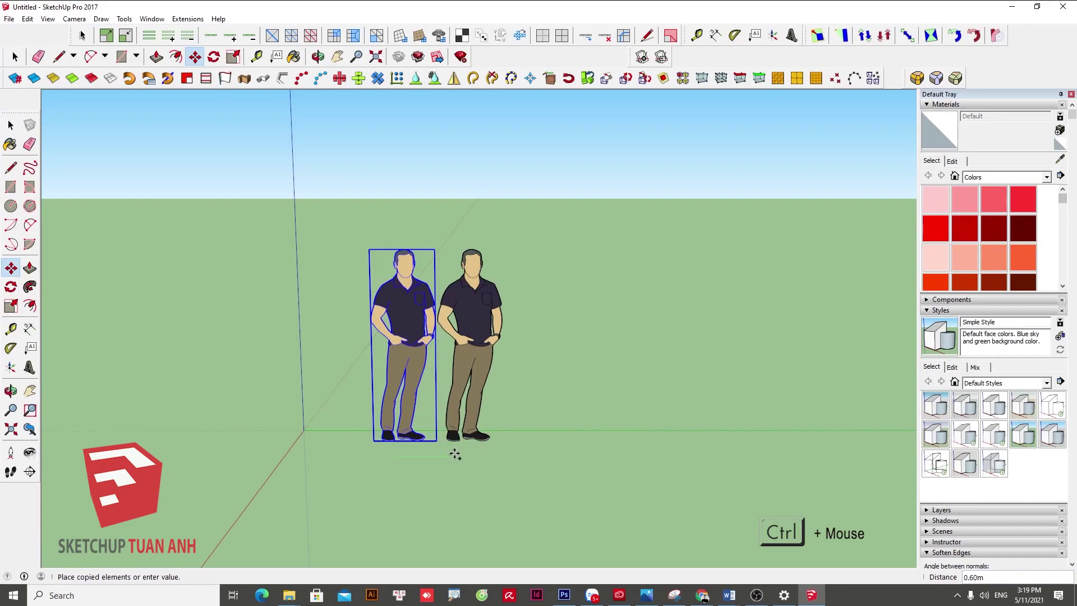
click(454, 452)
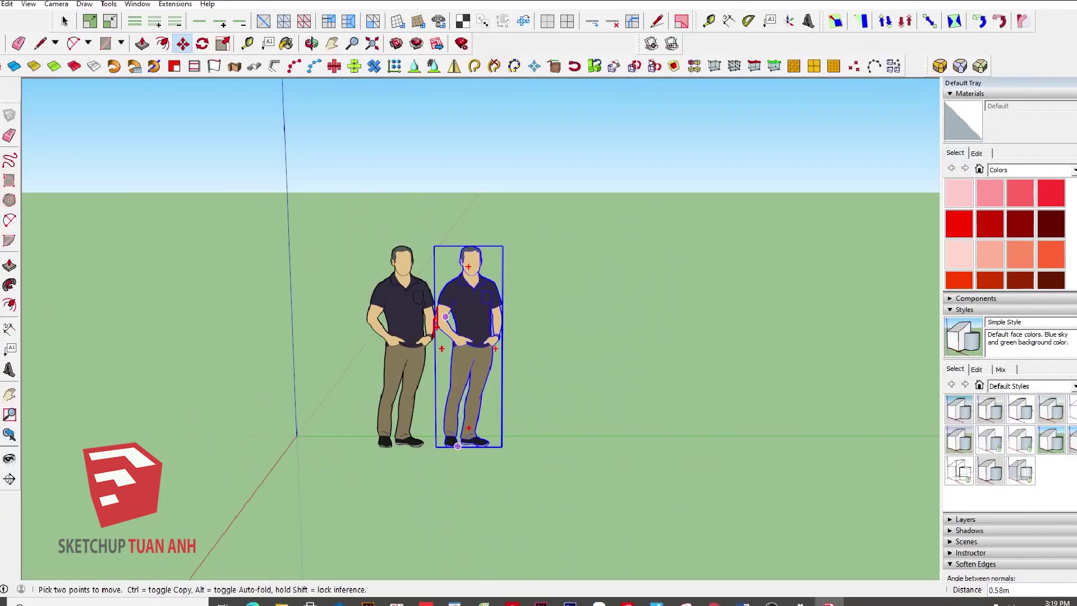
key(space)
key(Delete)
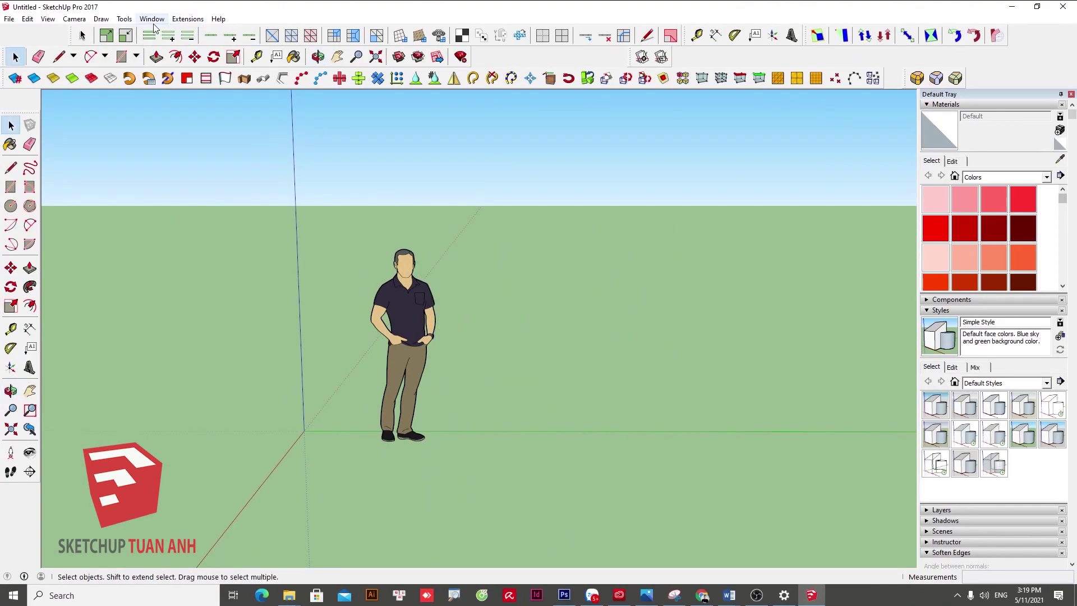
- Reopen Model Info > Units and select the 0.01m length snapping value
click(154, 20)
click(174, 78)
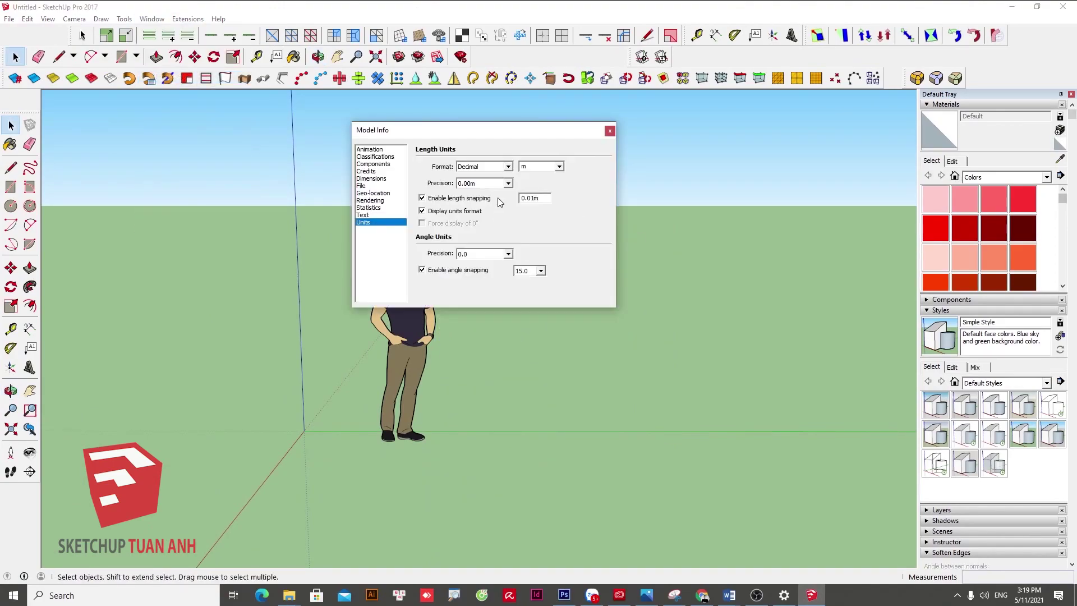
drag(550, 194, 512, 201)
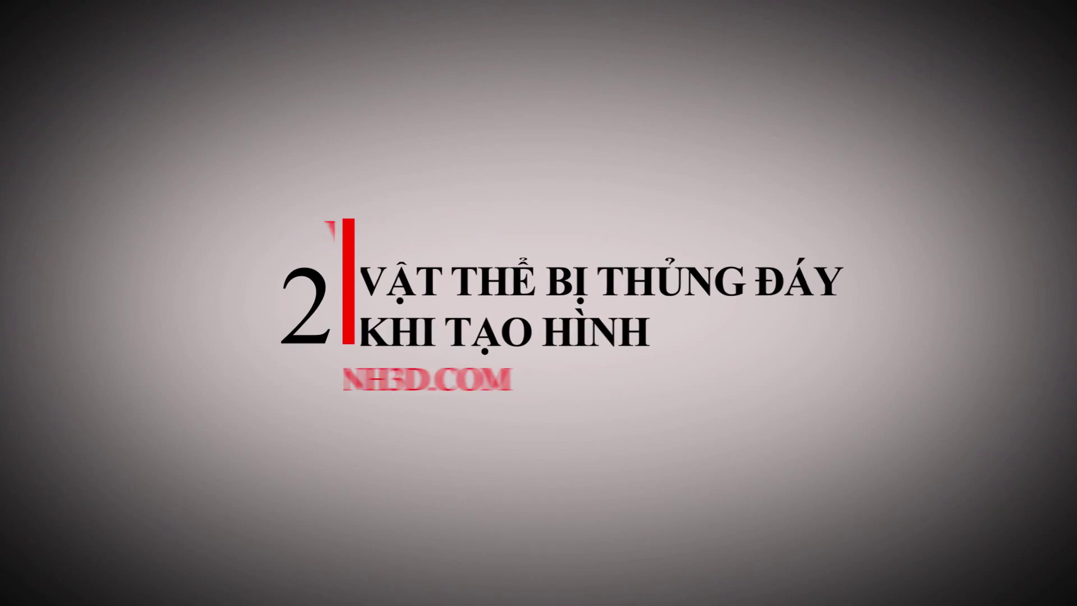
- Zoom in on the scene with the square, its circle and the ellipse
scroll(443, 389, up, 2)
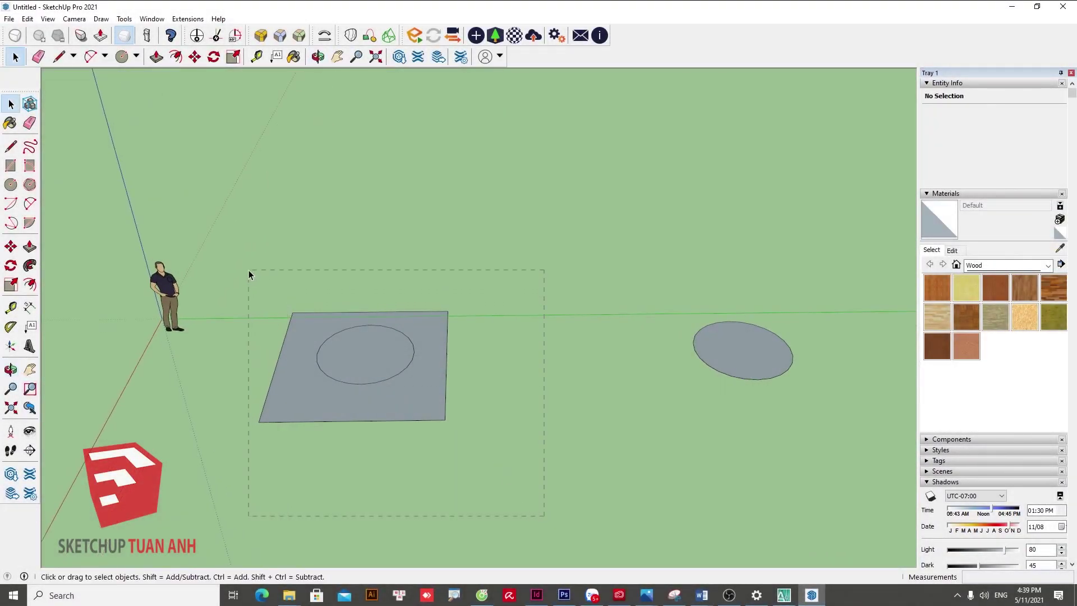
- Push/pull the right-hand ellipse up into a tall cylinder
drag(249, 271, 248, 271)
drag(855, 469, 609, 290)
scroll(469, 442, down, 2)
click(469, 441)
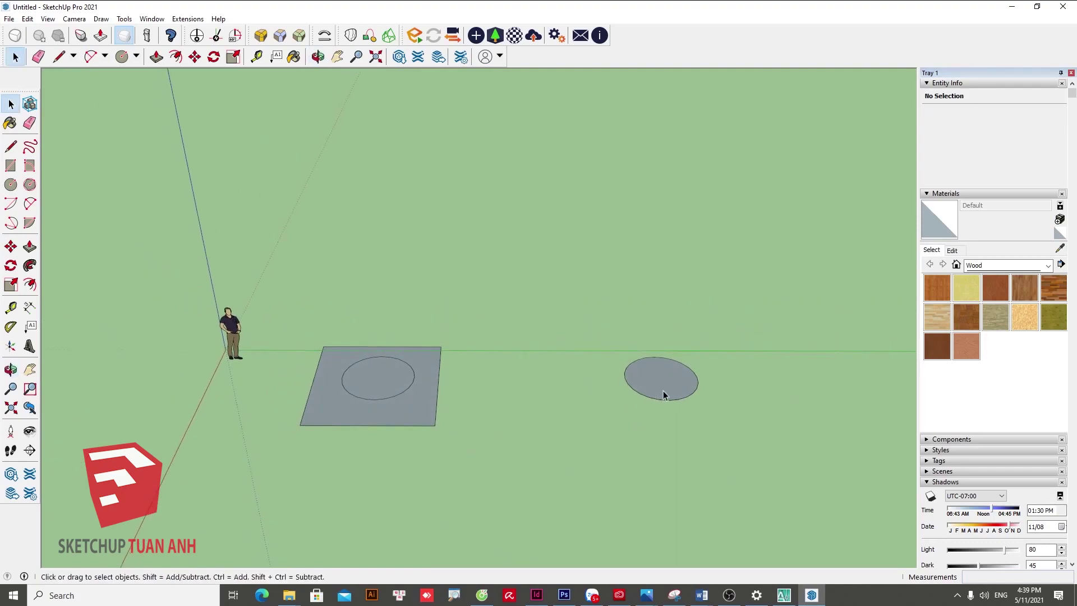
key(p)
drag(664, 387, 694, 162)
- Pull the circle on the square into a cylinder, orbiting above and below the ground
mouse_move(649, 459)
middle_down()
mouse_move(661, 189)
mouse_move(675, 396)
mouse_move(690, 125)
mouse_move(681, 510)
mouse_move(729, 401)
middle_up()
scroll(433, 397, down, 2)
middle_drag(433, 397, 502, 394)
scroll(503, 395, up, 2)
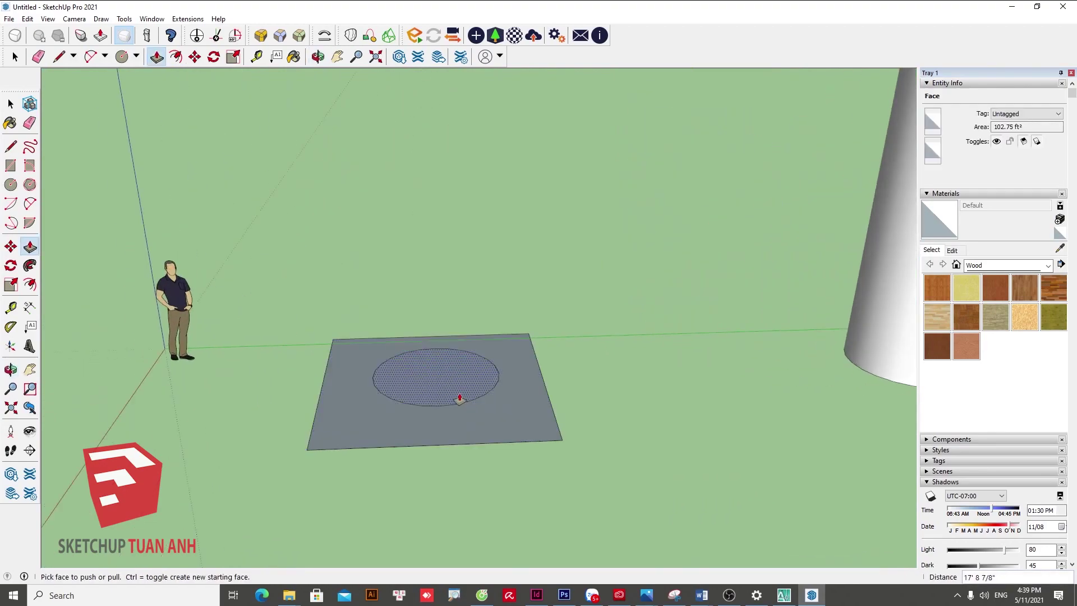
drag(453, 382, 453, 120)
scroll(525, 557, down, 2)
mouse_move(524, 557)
middle_down()
mouse_move(524, 192)
mouse_move(637, 29)
middle_up()
middle_drag(446, 306, 444, 460)
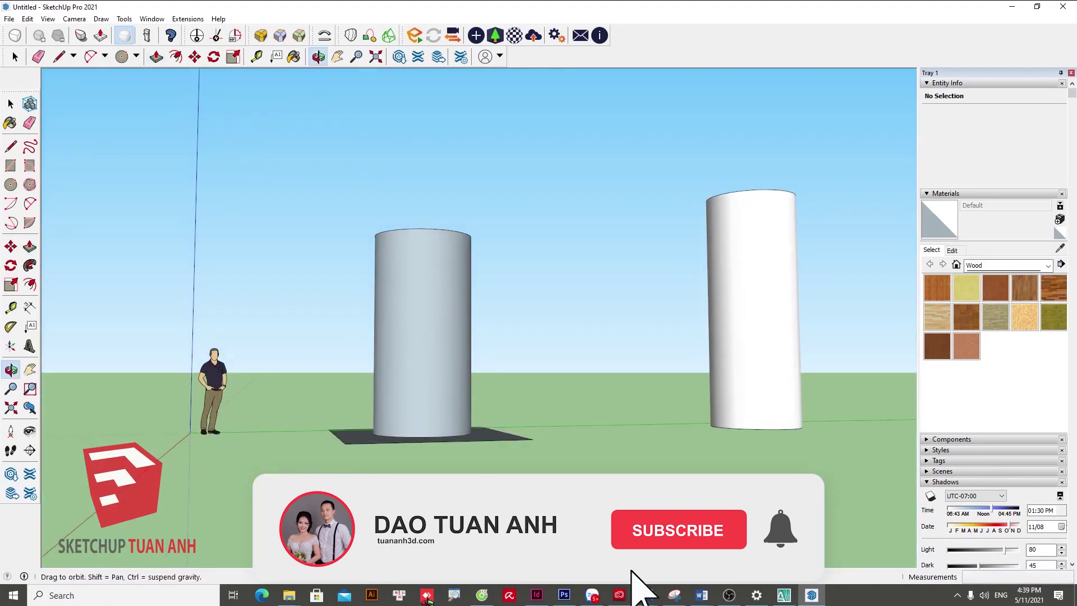
scroll(445, 460, up, 2)
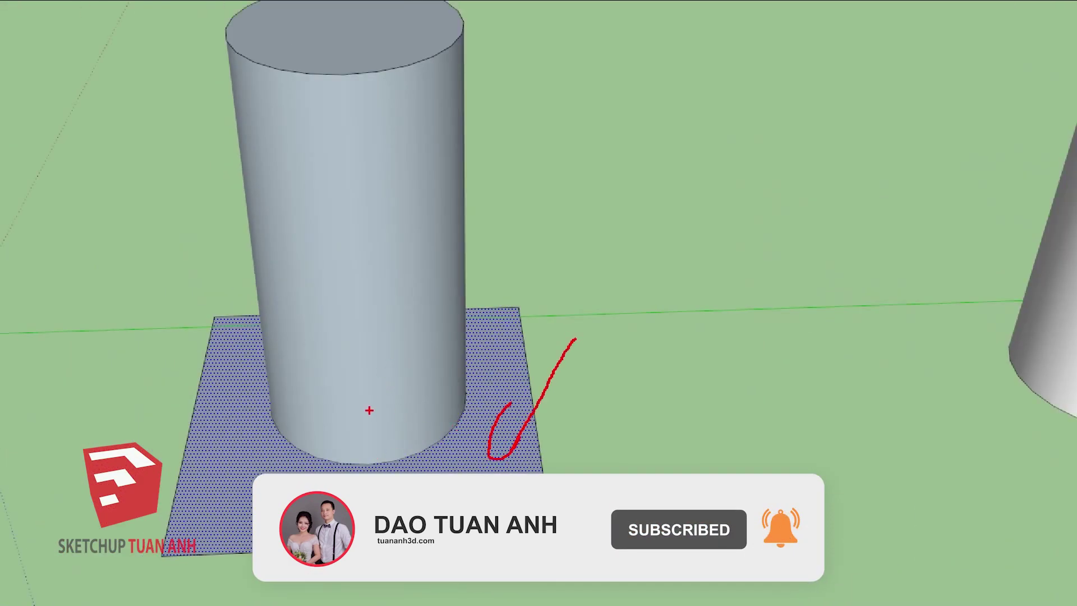
drag(392, 410, 387, 396)
drag(431, 439, 480, 491)
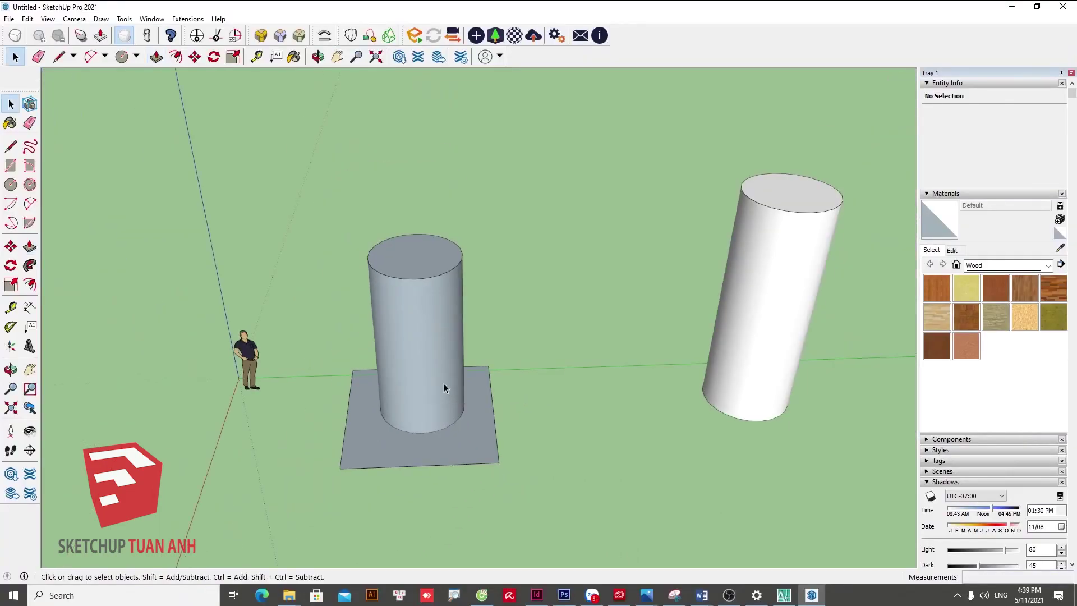
middle_drag(443, 383, 440, 400)
- Undo, push/pull the circle face into a tall cylinder, and orbit to inspect it
key(ctrl+z)
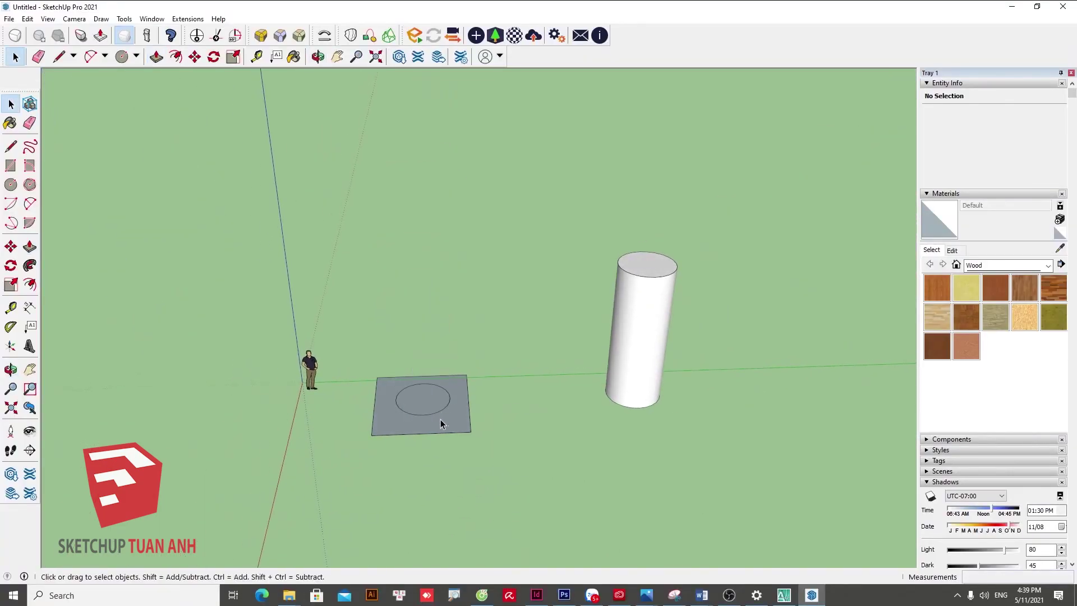
click(432, 393)
key(p)
scroll(432, 393, up, 3)
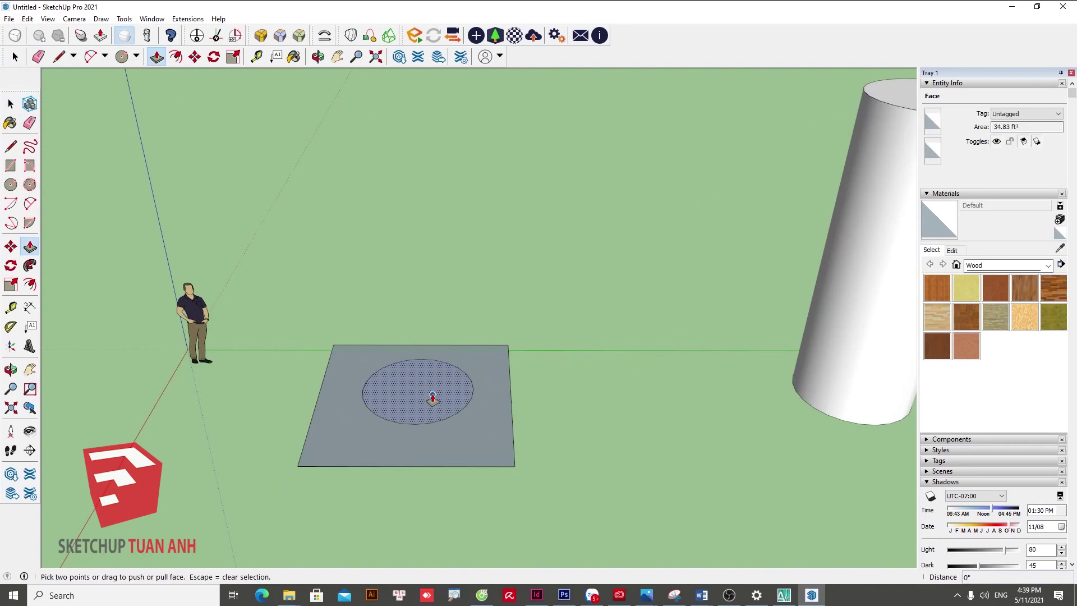
drag(433, 399, 447, 161)
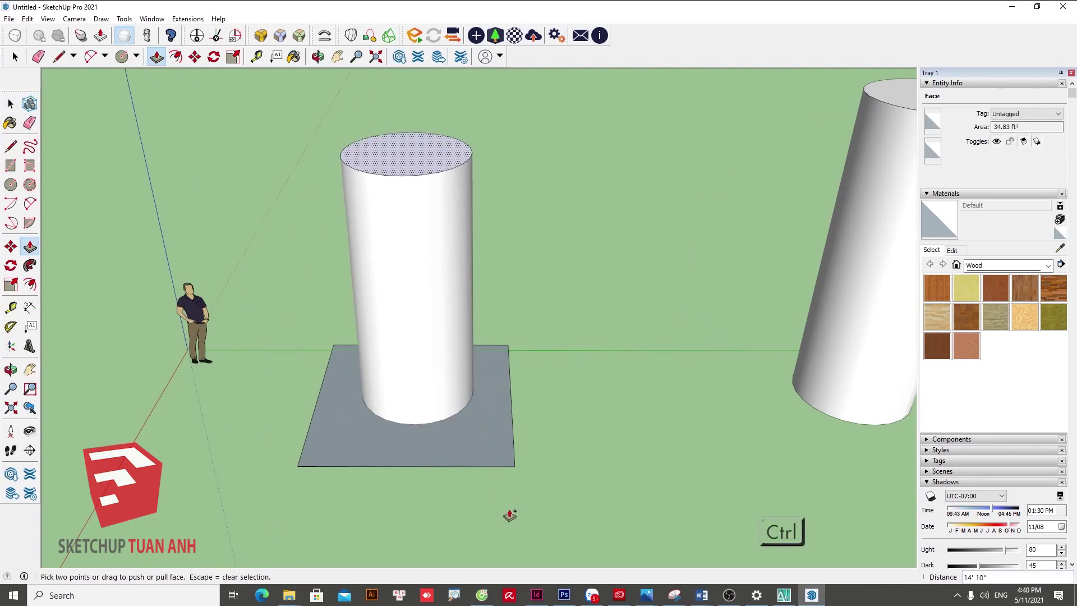
mouse_move(507, 513)
middle_down()
mouse_move(460, 445)
mouse_move(488, 149)
middle_up()
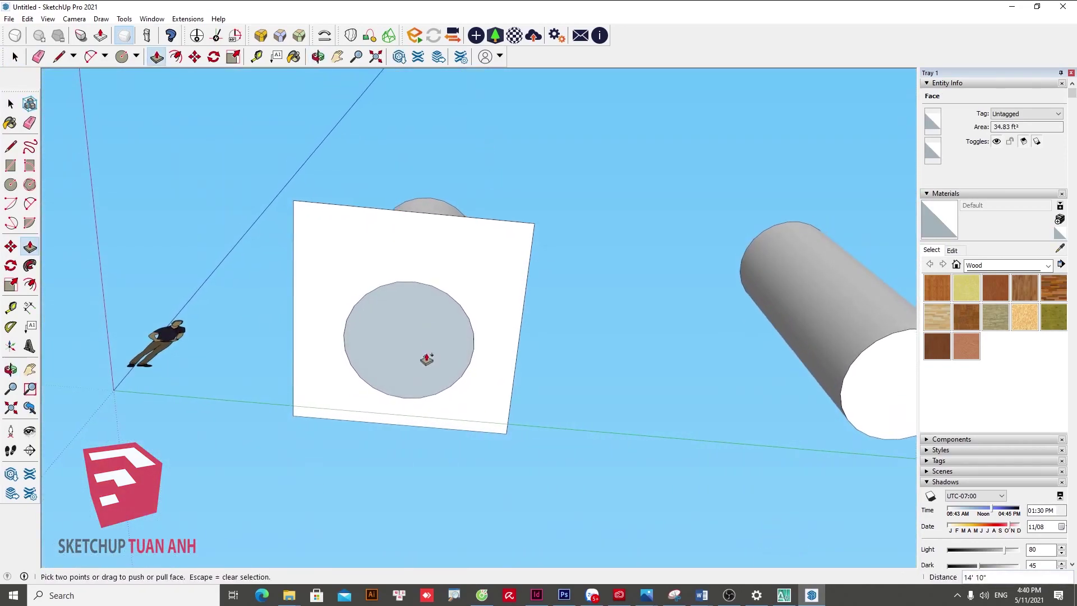
mouse_move(421, 360)
middle_down()
mouse_move(428, 409)
mouse_move(429, 390)
mouse_move(373, 472)
mouse_move(683, 426)
mouse_move(529, 440)
mouse_move(292, 375)
middle_up()
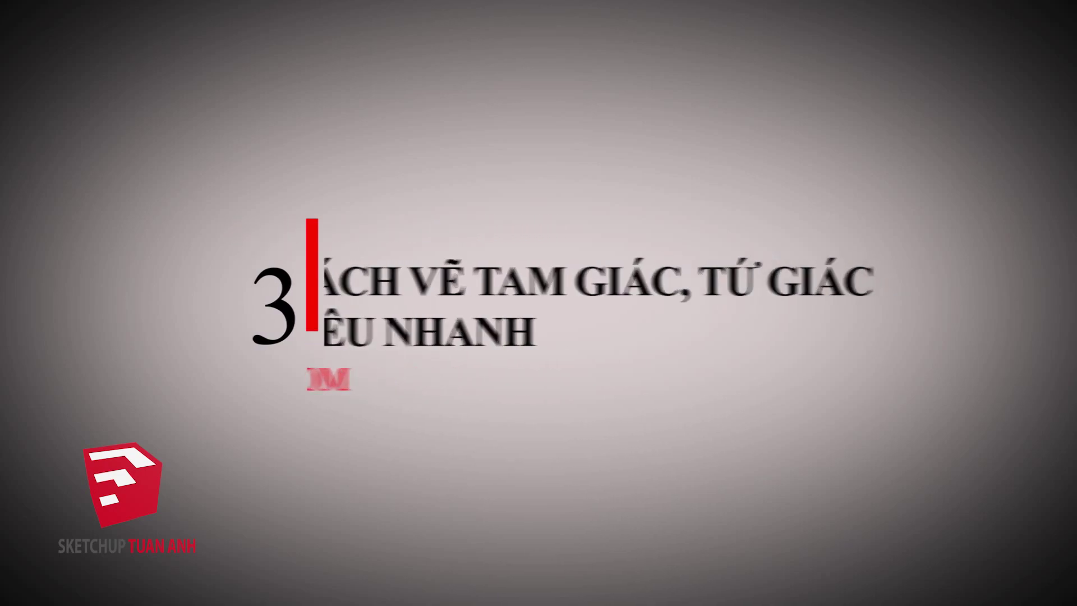
scroll(396, 435, down, 1)
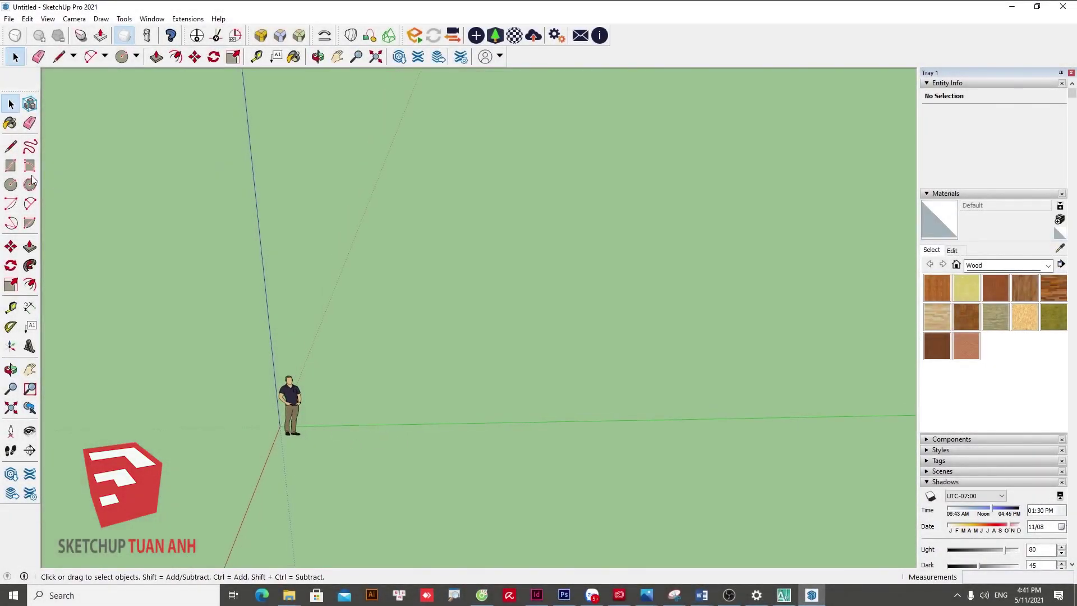
- Draw a 3-sided polygon (triangle) beside the figure
click(14, 192)
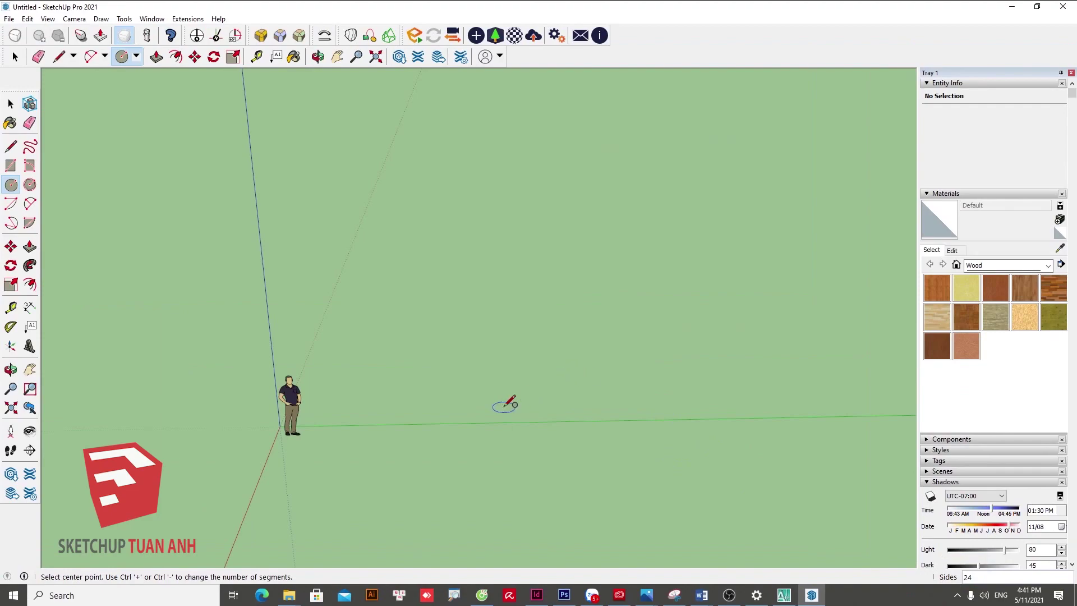
click(436, 444)
click(506, 441)
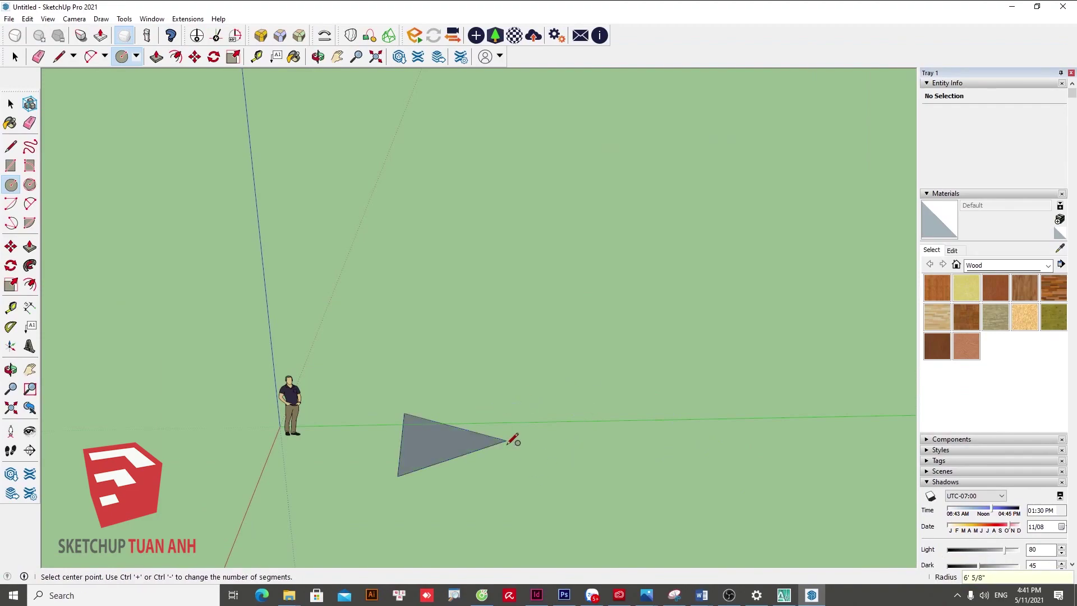
scroll(418, 456, down, 2)
key(space)
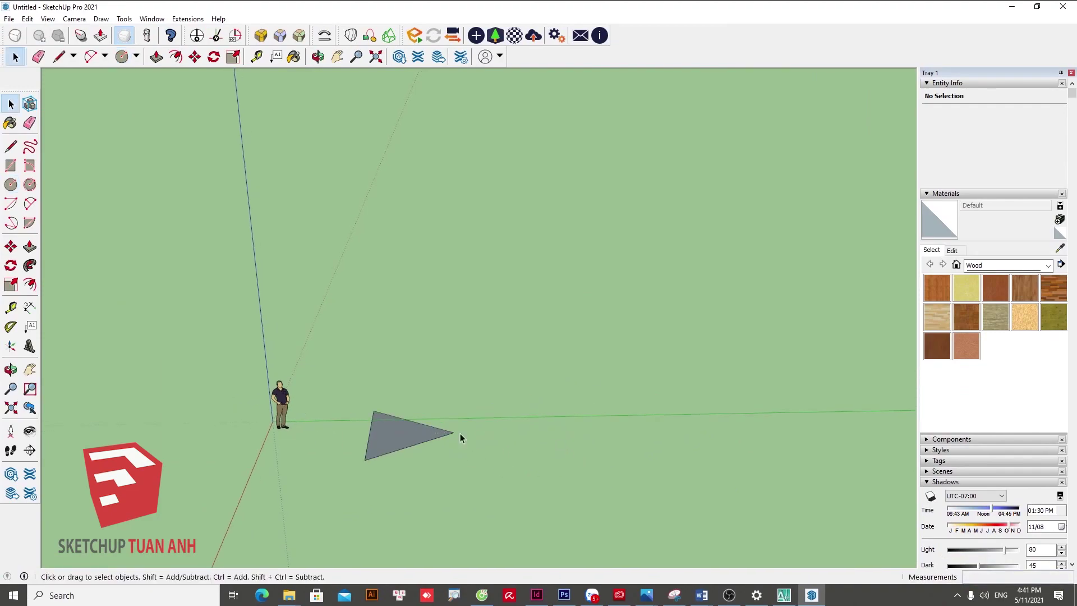
- Draw a 4-sided square and a 6-sided hexagon to the right of the triangle
click(9, 189)
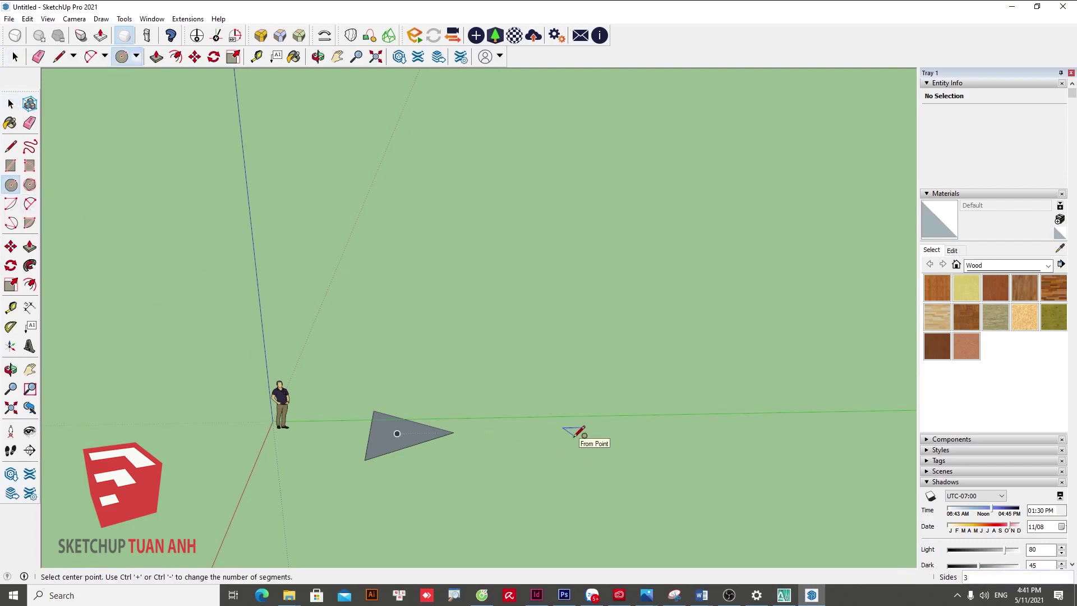
click(598, 432)
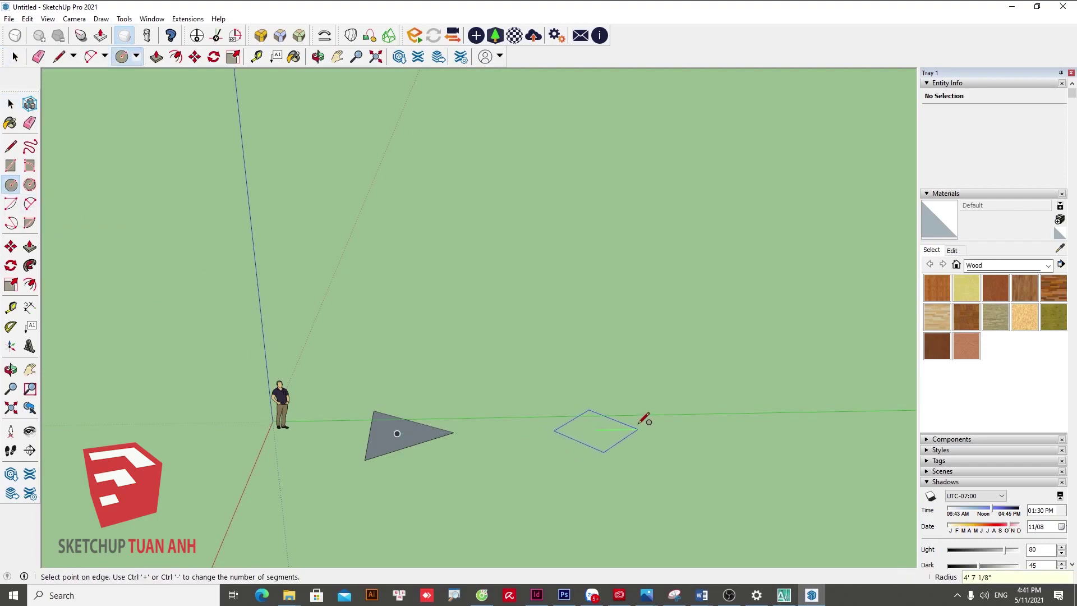
click(642, 422)
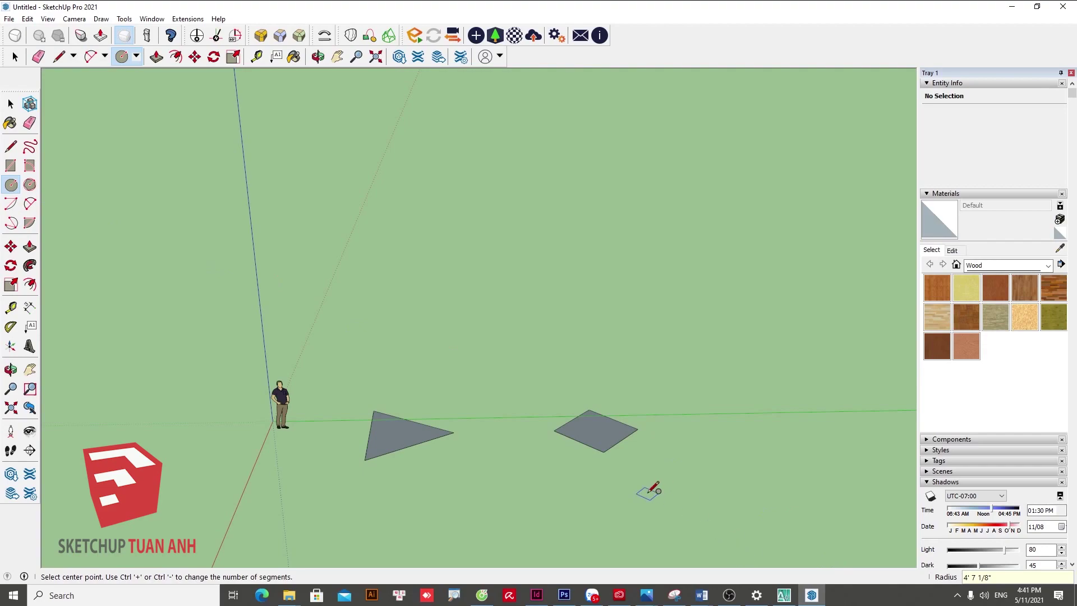
key(space)
click(11, 184)
click(796, 427)
click(852, 422)
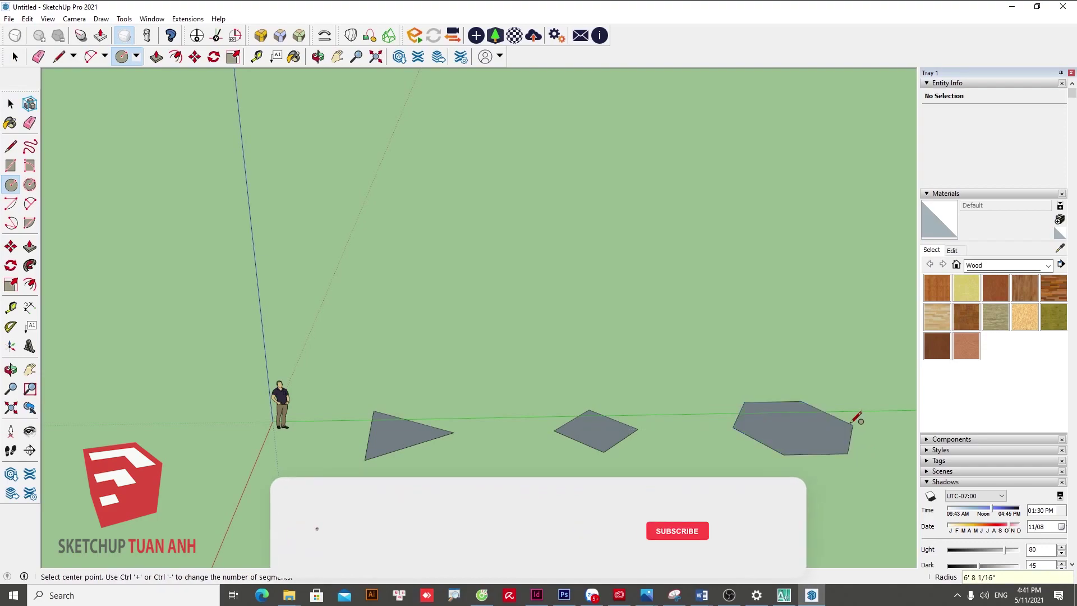
- Draw a circle to the right of the hexagon
middle_drag(854, 421, 845, 404)
scroll(505, 365, up, 3)
scroll(373, 409, down, 5)
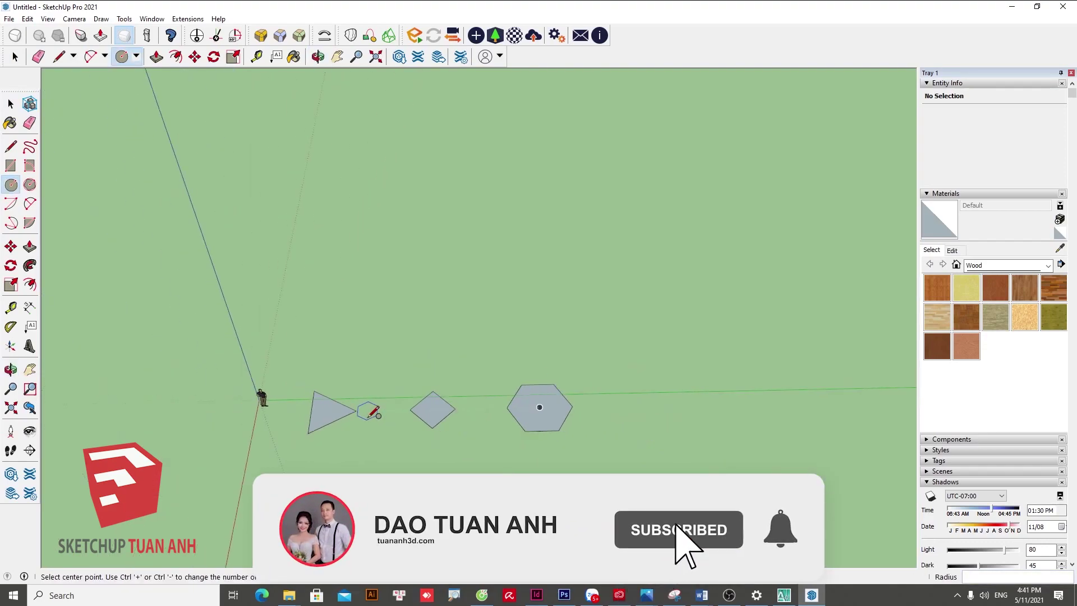
scroll(260, 398, down, 3)
scroll(498, 415, up, 2)
scroll(464, 379, up, 2)
scroll(503, 382, up, 1)
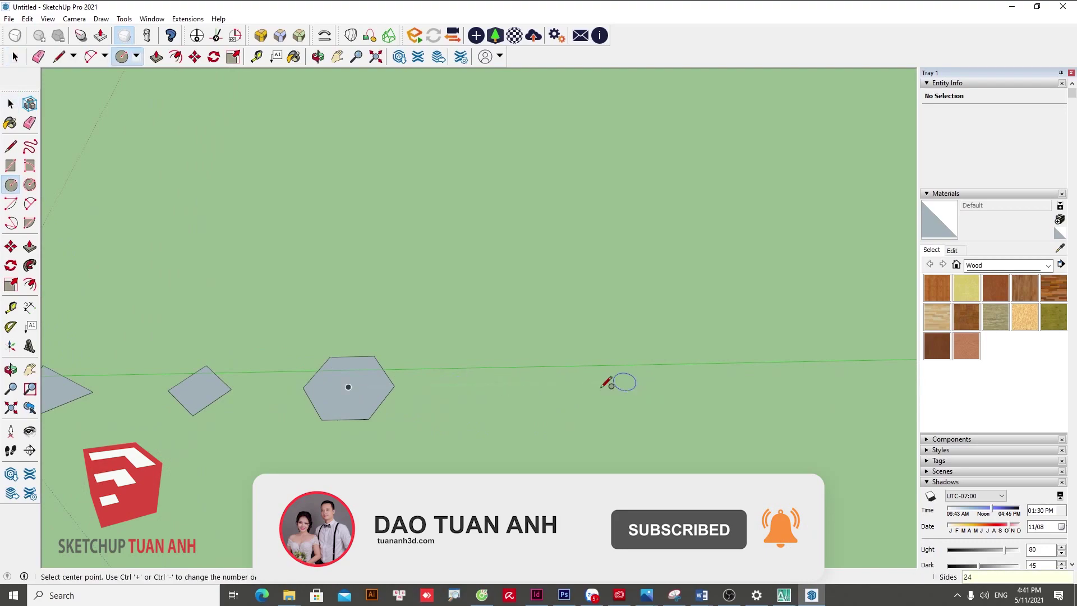
click(550, 385)
click(601, 382)
scroll(275, 393, down, 2)
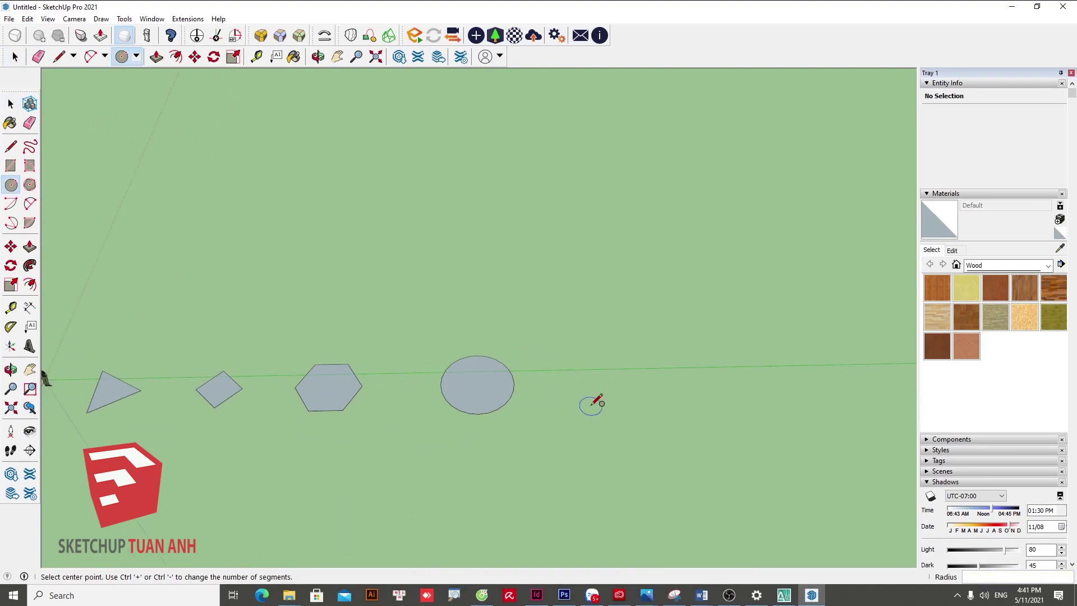
scroll(597, 399, up, 1)
- Draw a second circle to the right of the first
key(space)
click(11, 185)
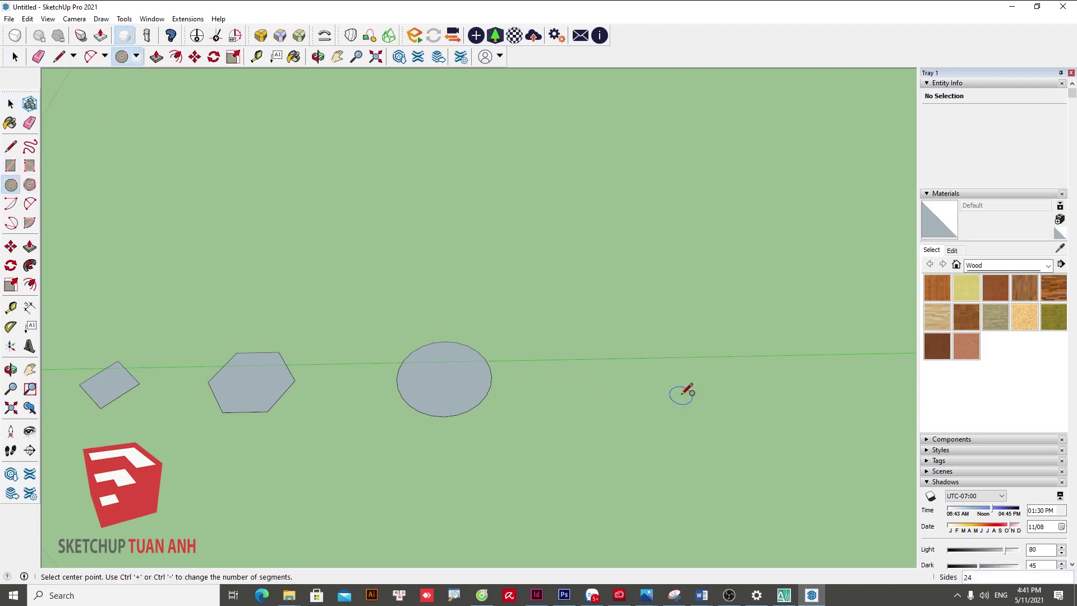
click(691, 375)
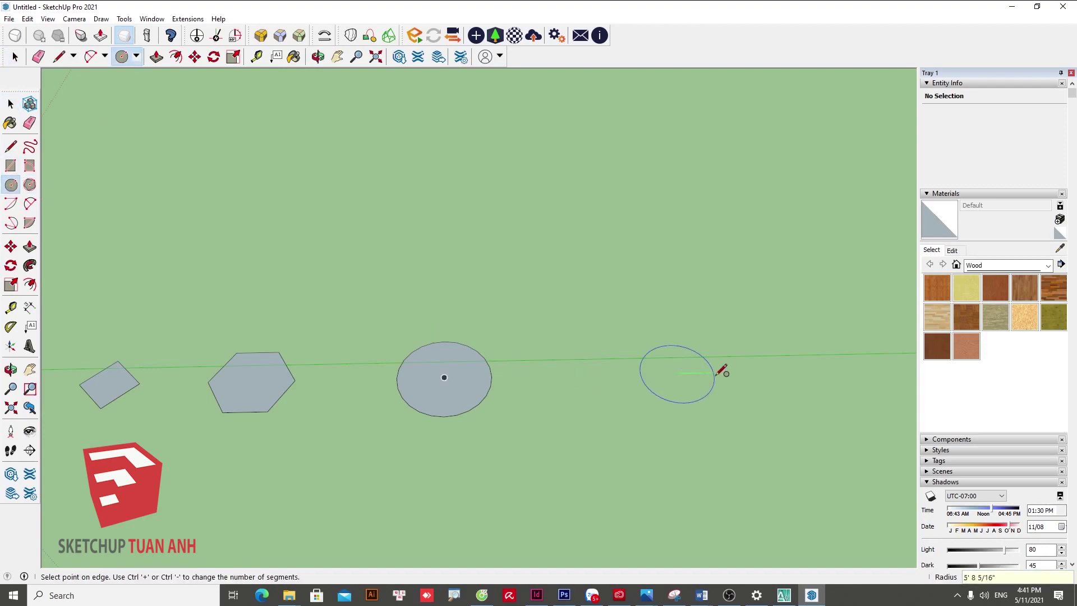
click(747, 370)
- Draw a line across one circle from edge to edge
key(l)
scroll(589, 340, up, 2)
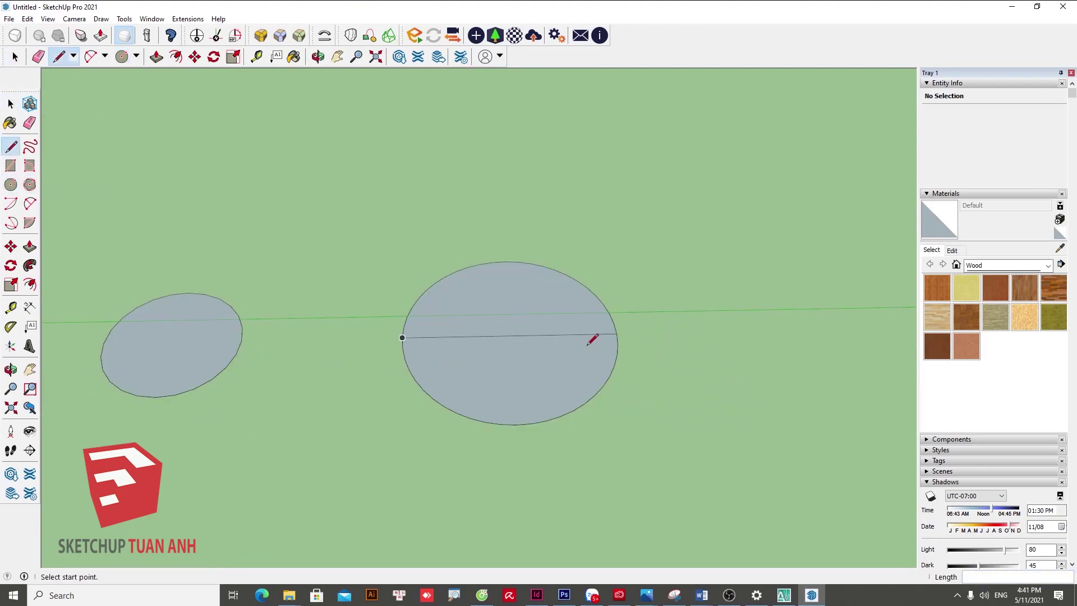
click(617, 333)
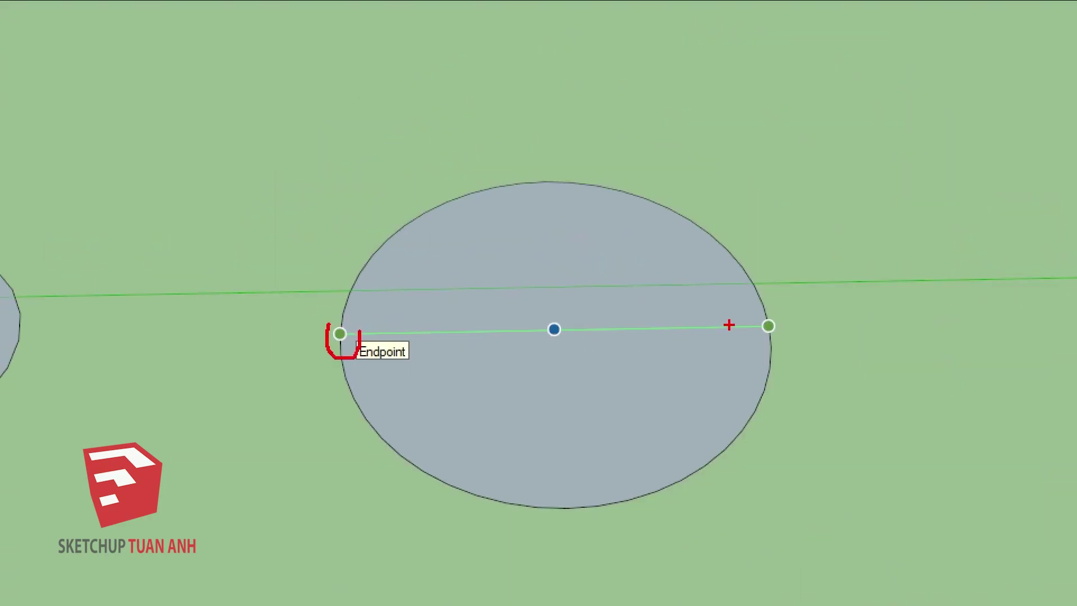
drag(764, 315, 786, 332)
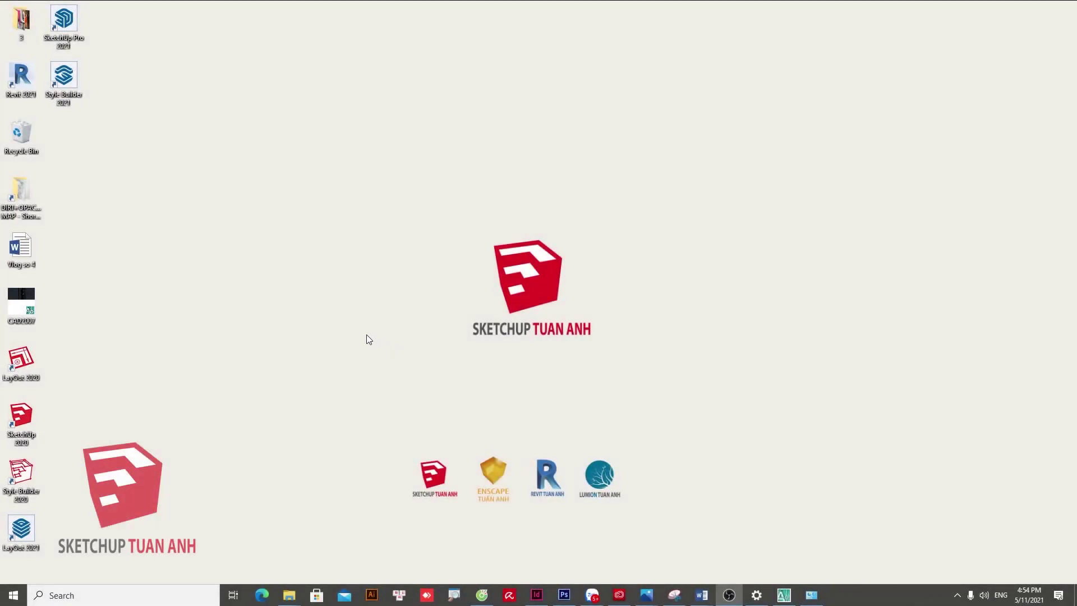
- Refresh the desktop, launch SketchUp Pro 2021 with Simple Meters, and dismiss the paths warning
right_click(366, 335)
click(404, 364)
click(72, 26)
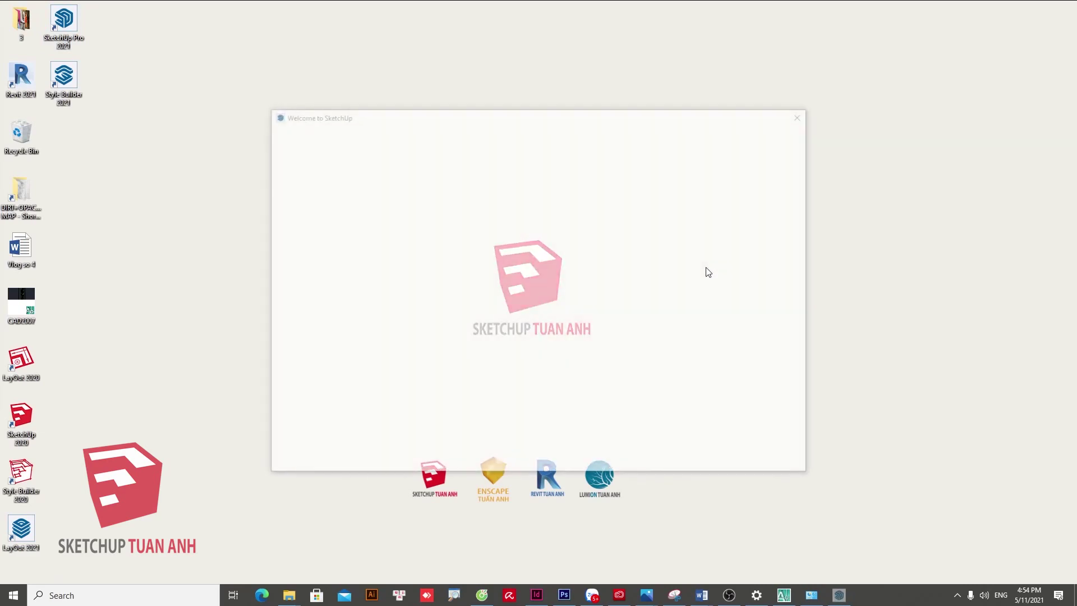
click(487, 222)
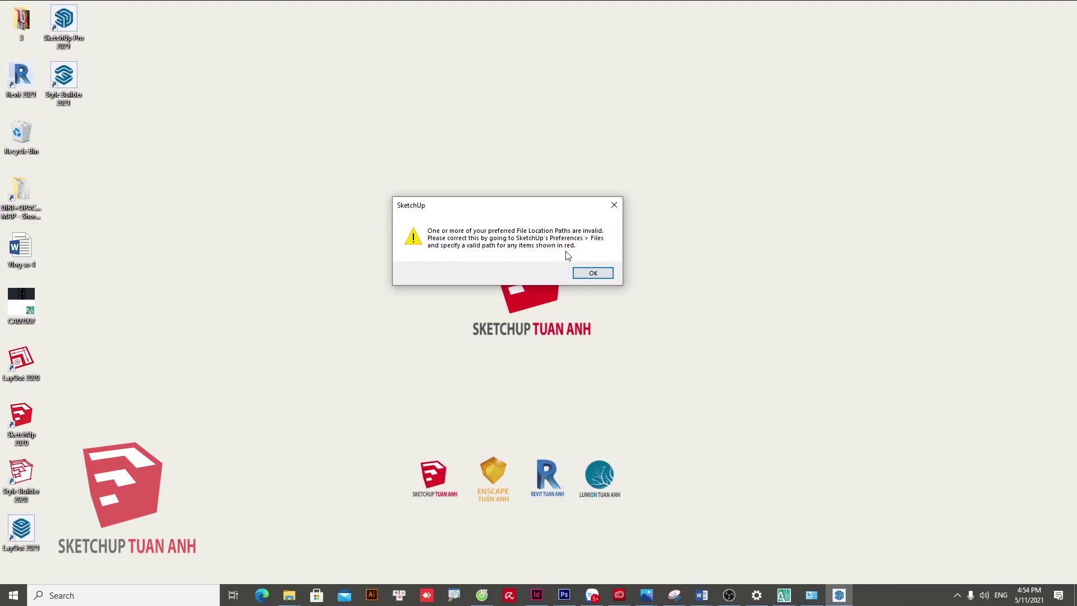
click(594, 274)
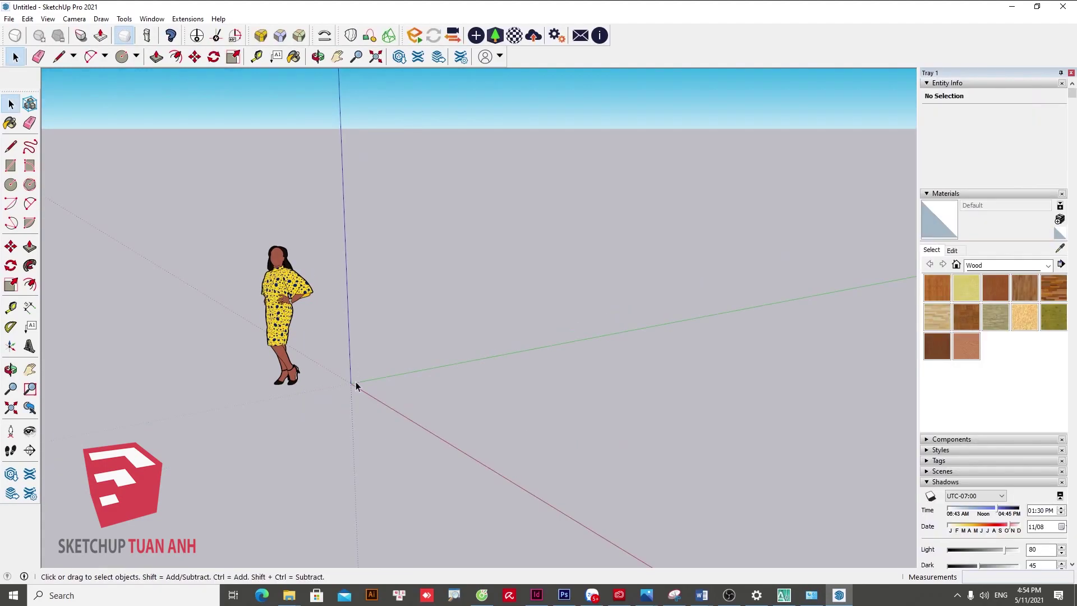
- Open Window > Preferences and move the dialog aside
middle_drag(356, 410, 401, 401)
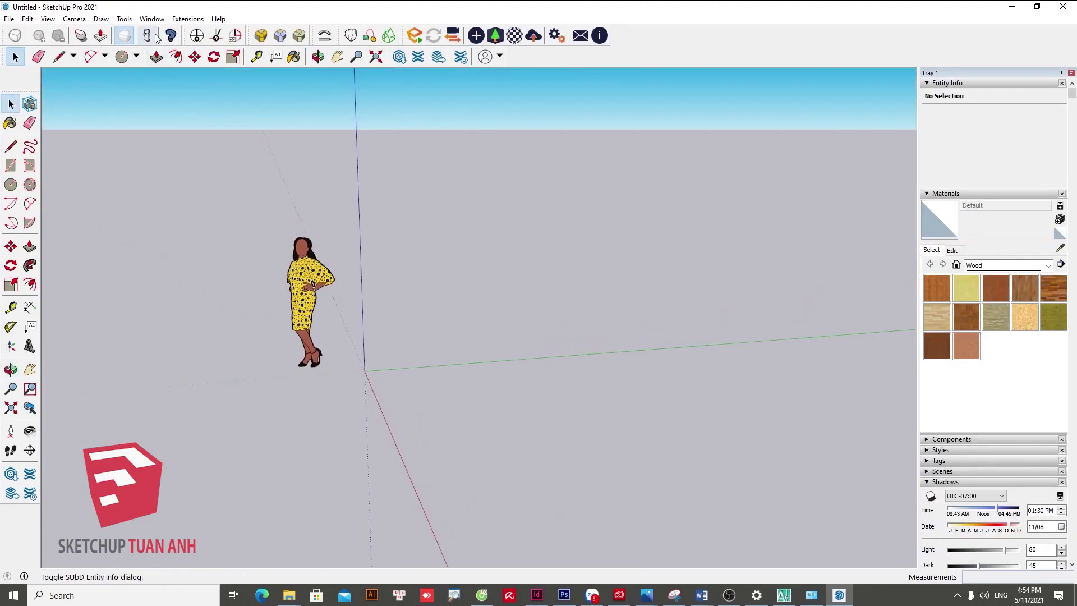
click(156, 20)
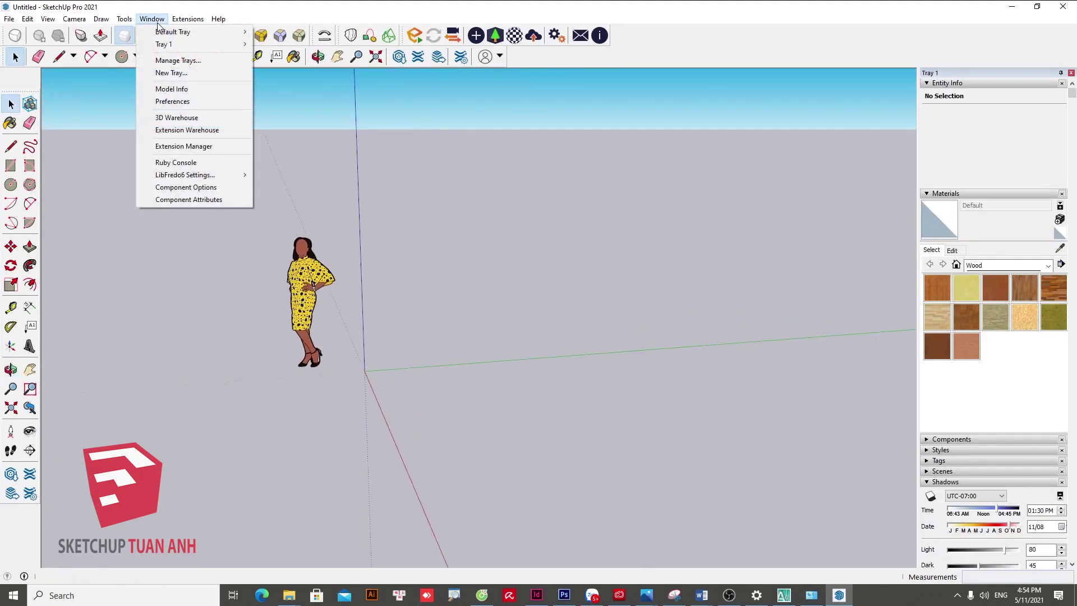
click(189, 102)
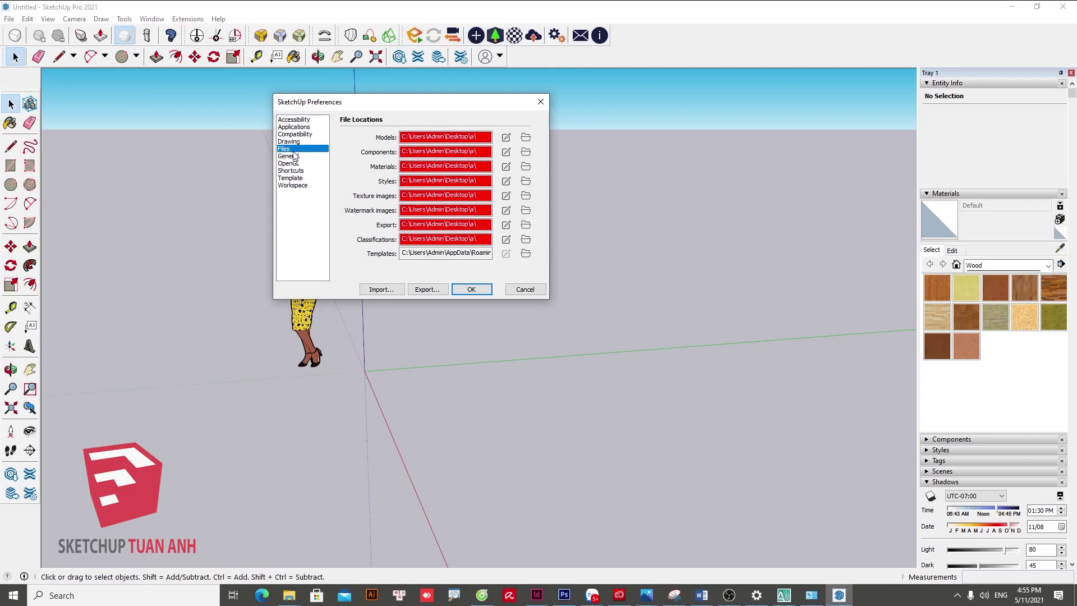
drag(466, 109, 483, 129)
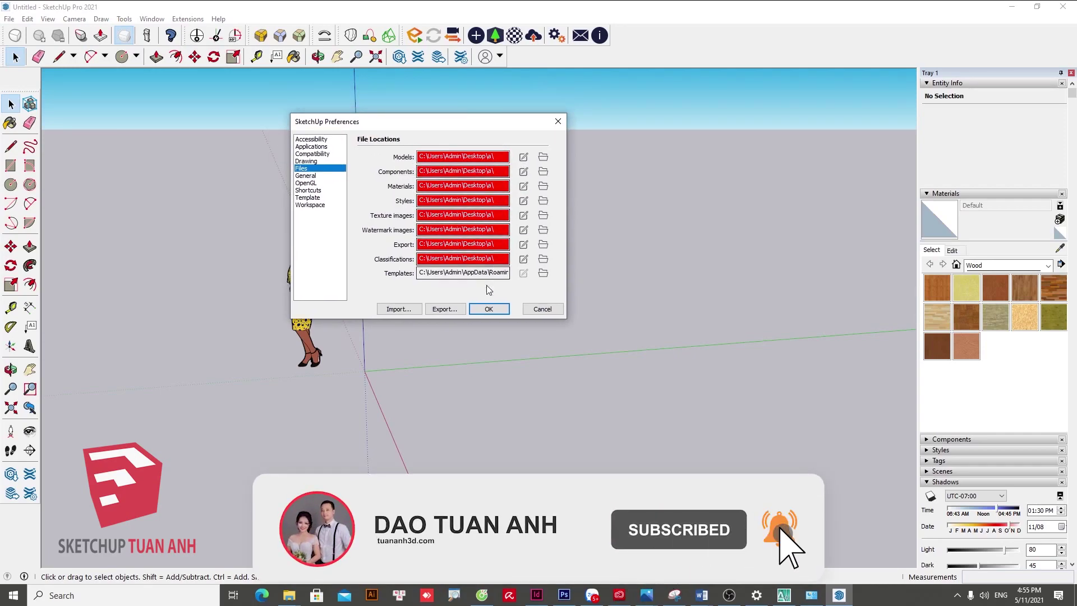
- Create a 'cam xoa' folder on C: and set it as the Models file location
click(522, 162)
drag(527, 123, 402, 54)
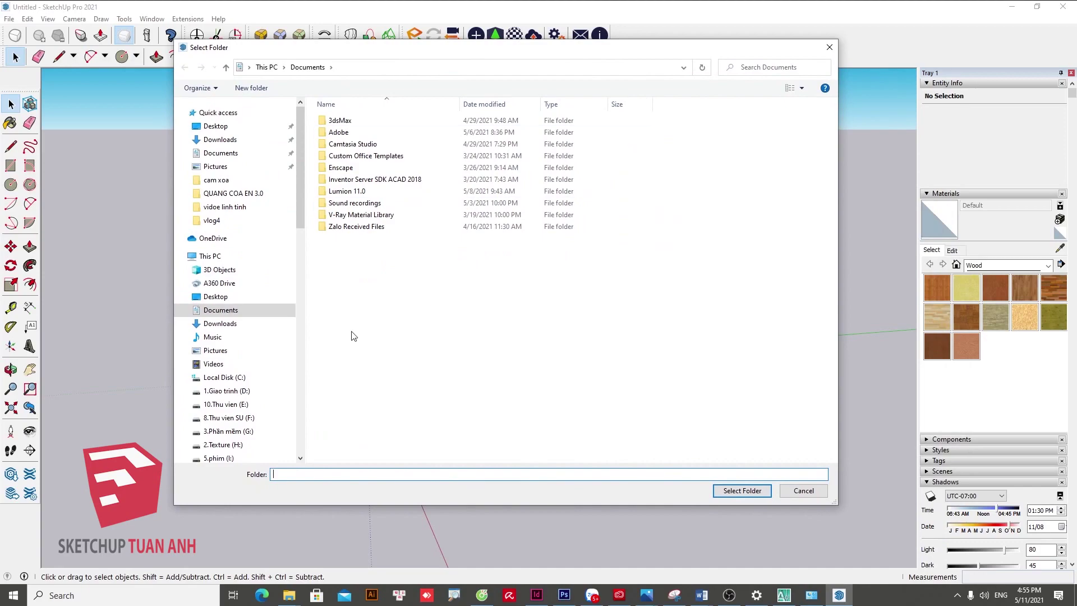
click(216, 127)
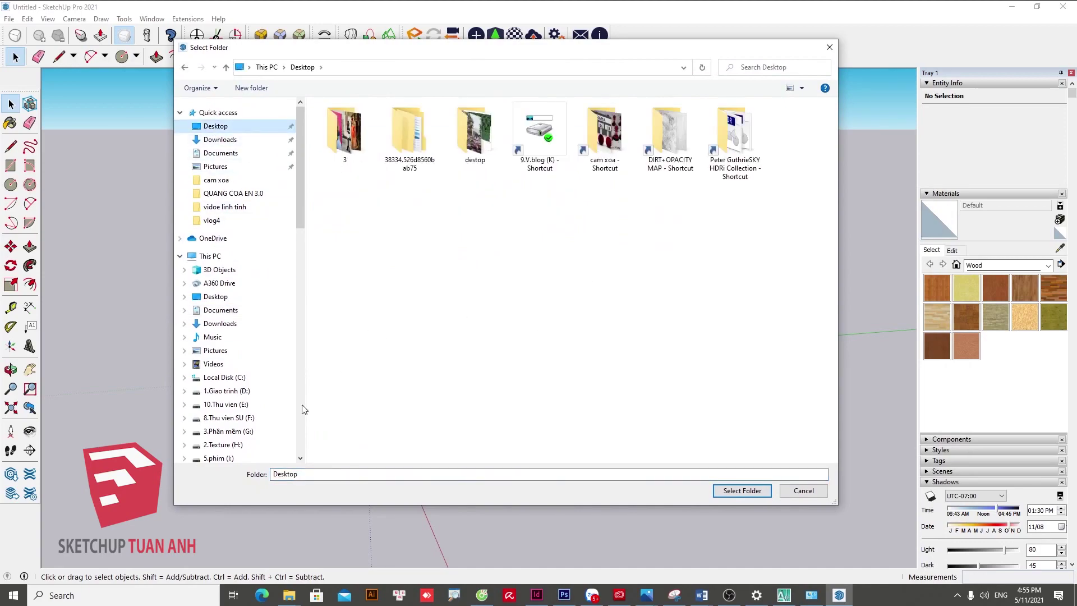
click(241, 377)
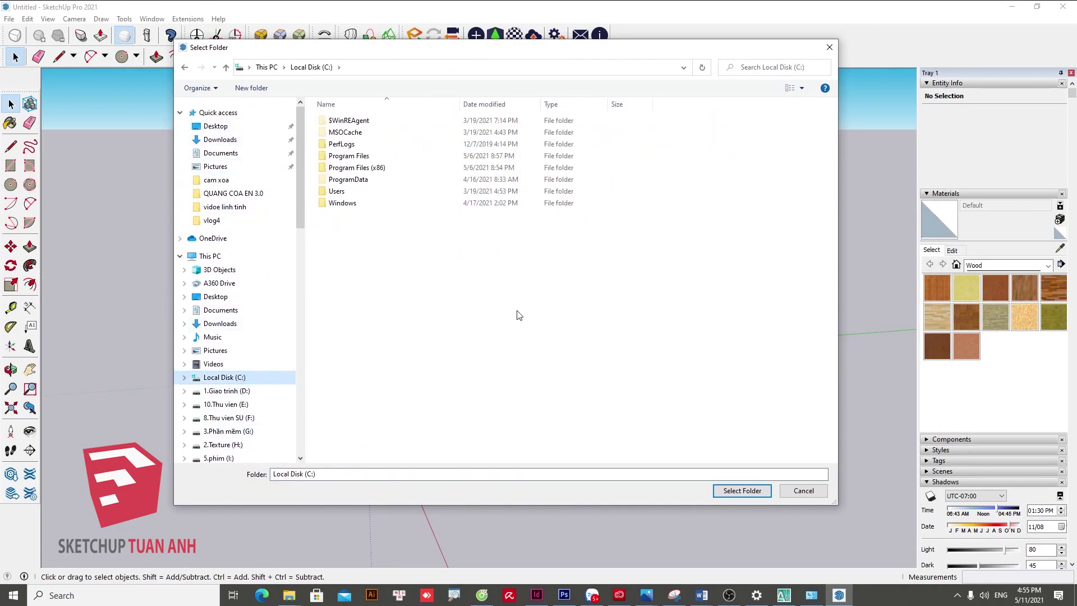
right_click(425, 302)
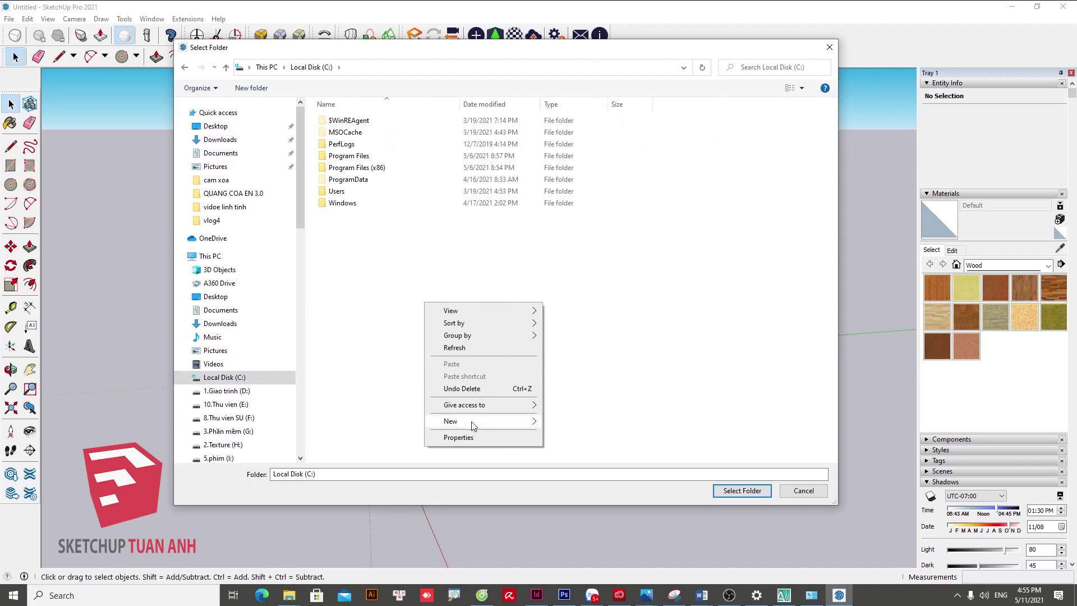
click(614, 424)
text(cam xoa)
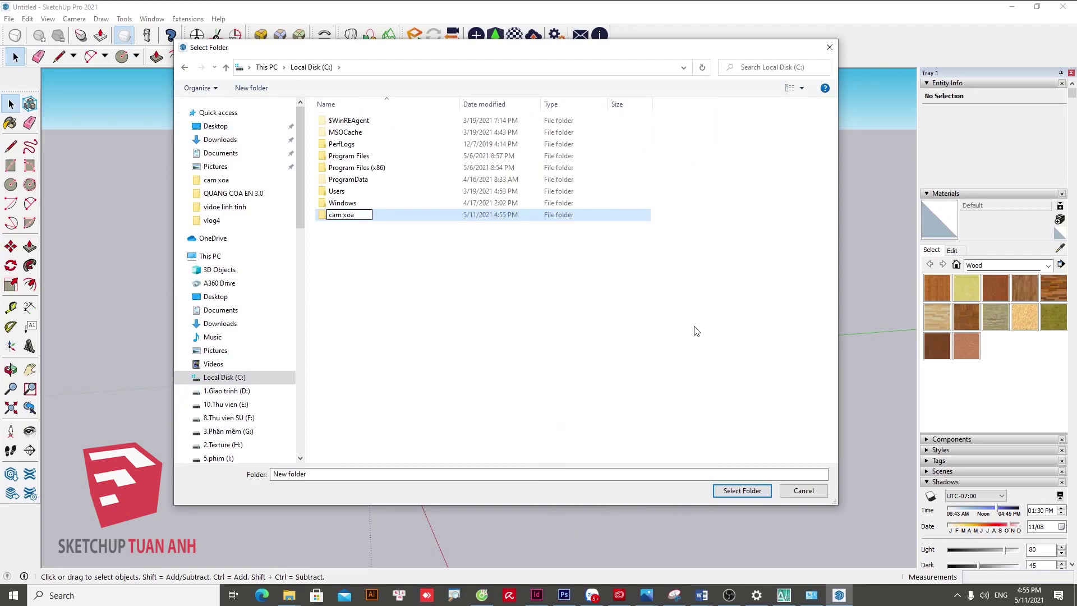
click(676, 313)
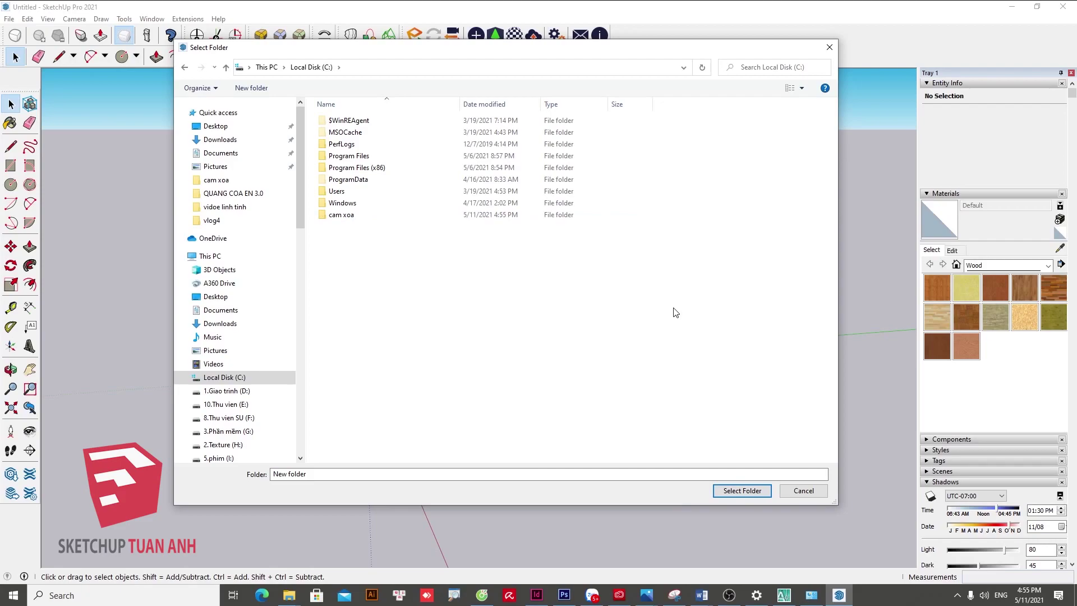
click(341, 214)
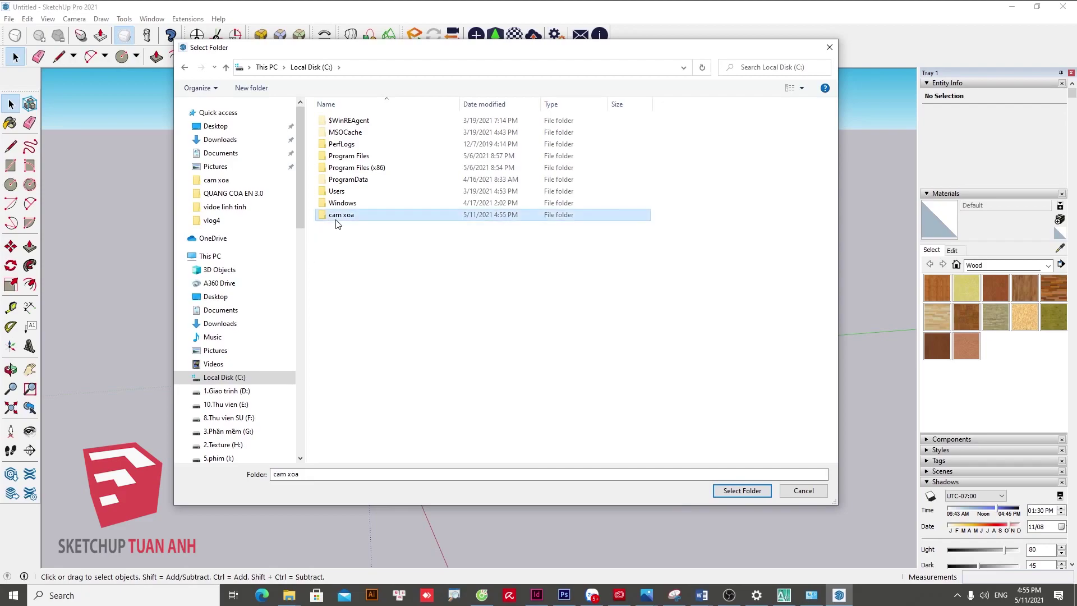
click(742, 490)
- Point the remaining file locations to C:\cam xoa and confirm the preferences with OK
click(544, 171)
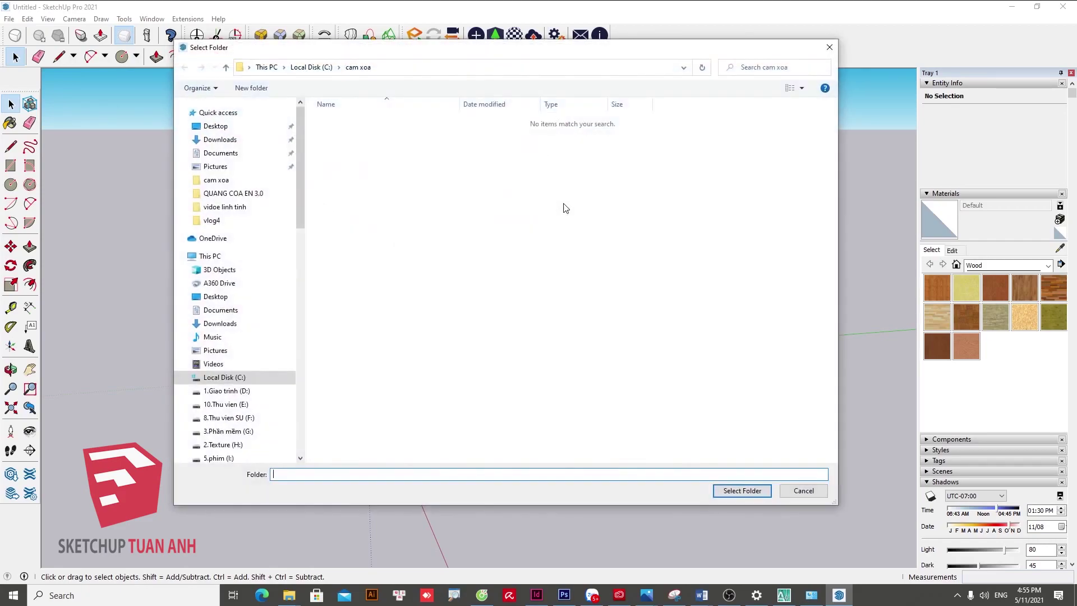
click(742, 491)
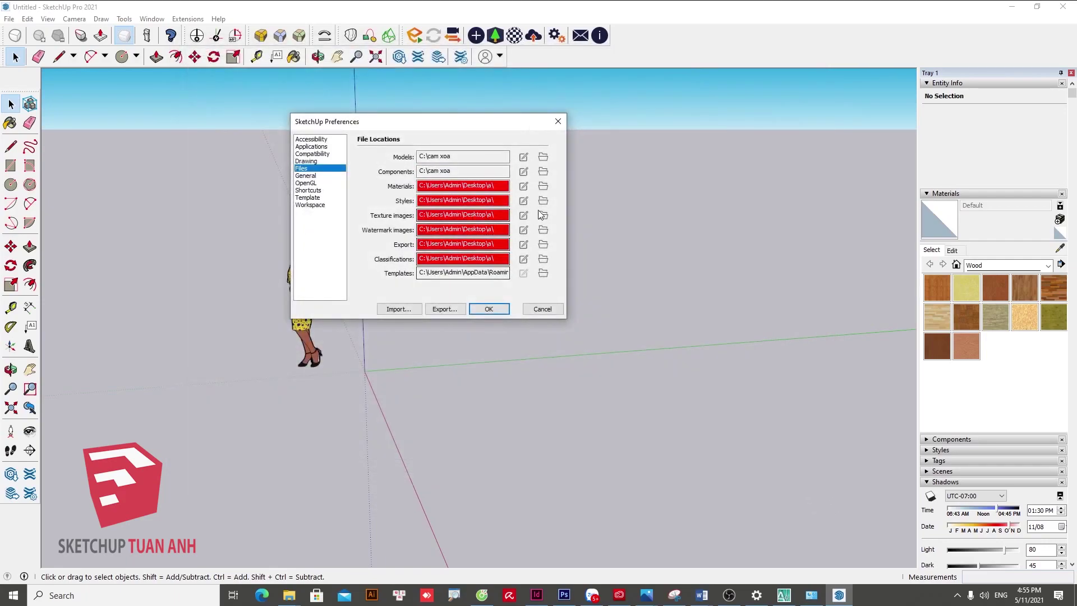
click(521, 180)
click(730, 491)
click(521, 207)
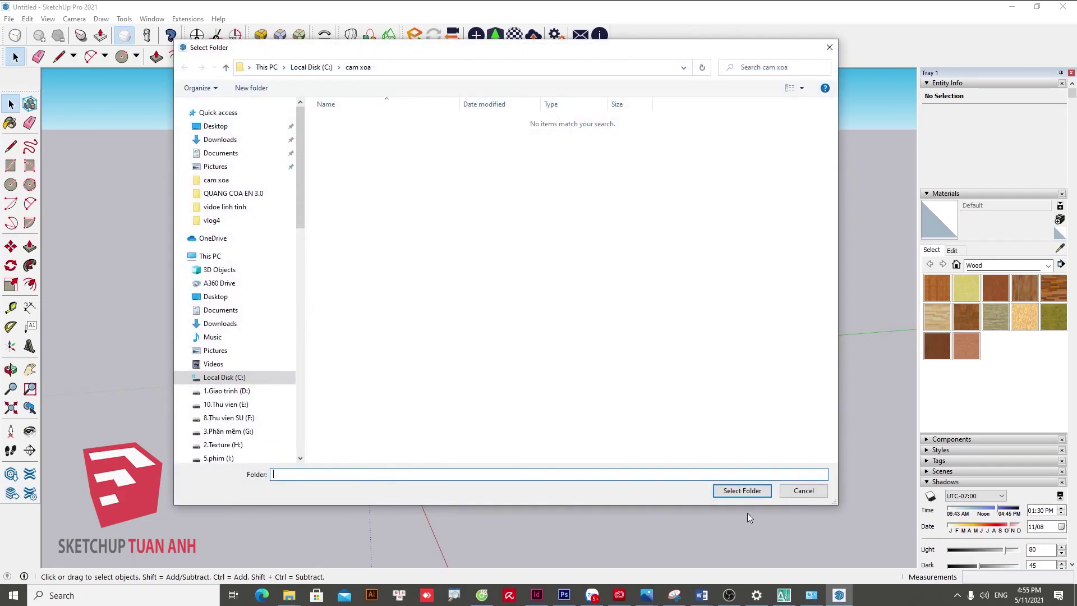
click(742, 491)
click(520, 236)
click(744, 492)
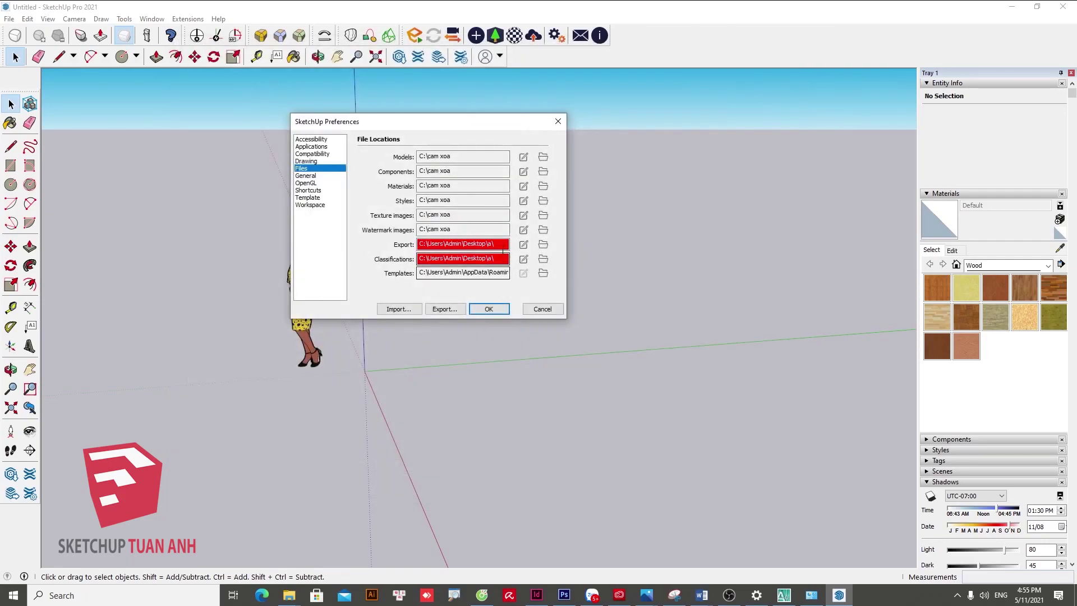
click(523, 258)
click(743, 490)
click(523, 259)
click(742, 491)
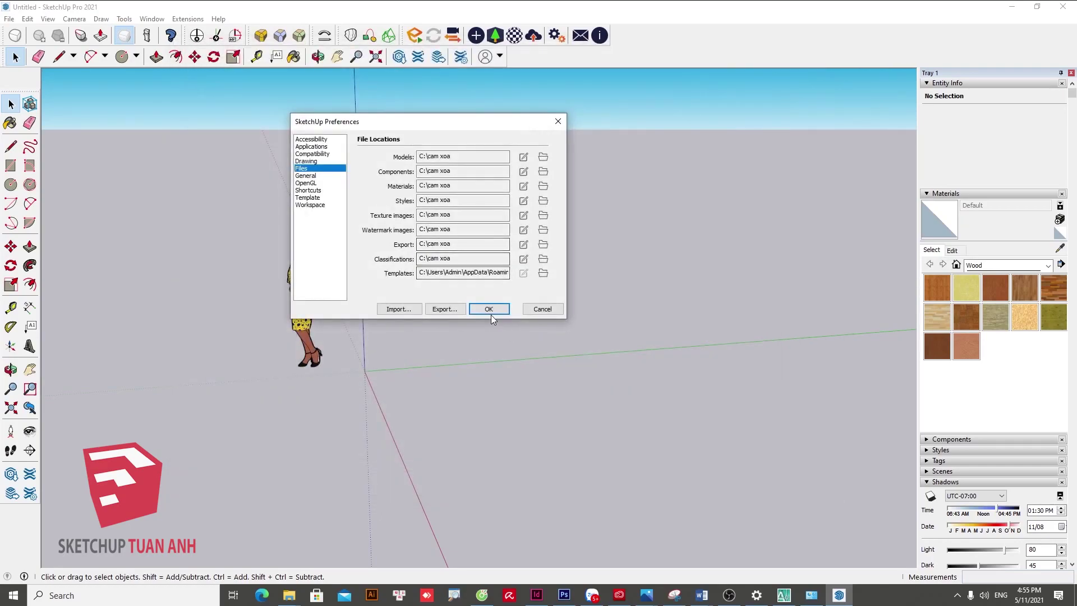
click(489, 309)
mouse_move(463, 291)
middle_down()
mouse_move(333, 453)
mouse_move(356, 377)
mouse_move(439, 392)
middle_up()
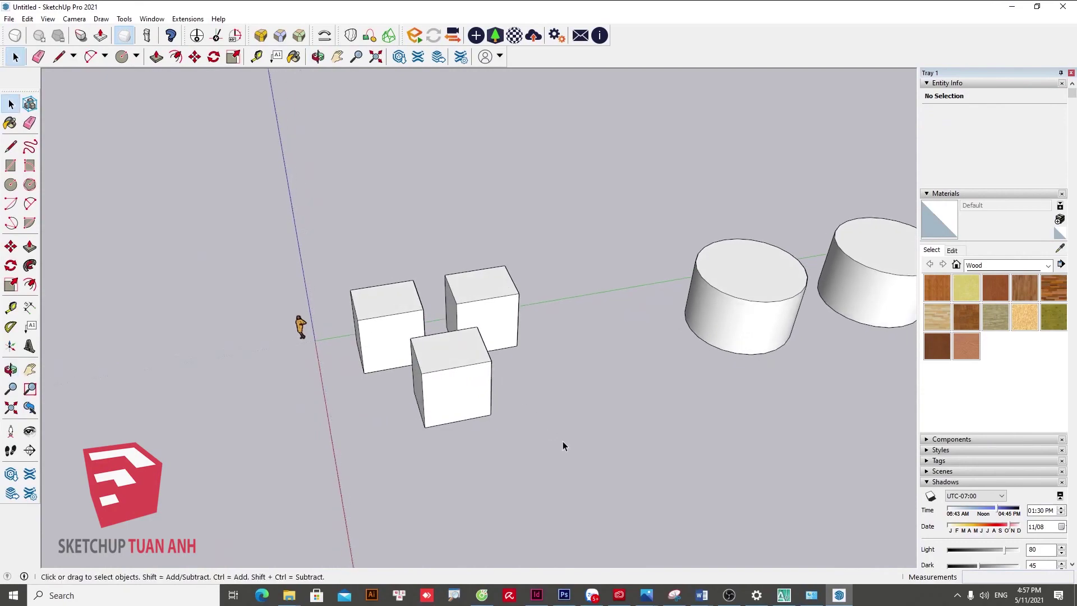
- Make the three cubes into one group
drag(344, 238, 344, 236)
scroll(450, 347, up, 2)
right_click(450, 348)
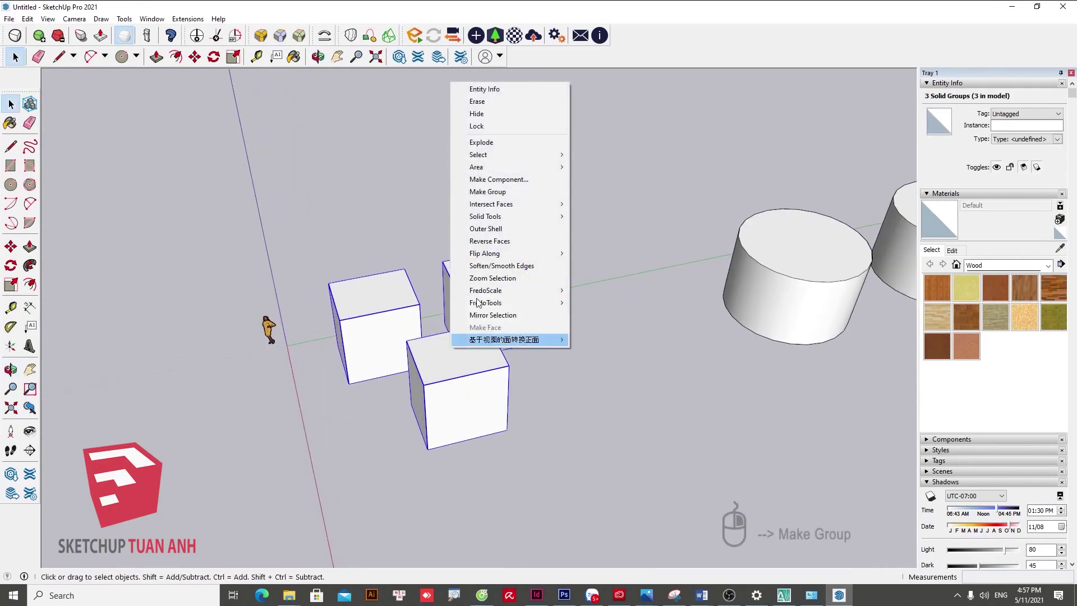
click(514, 190)
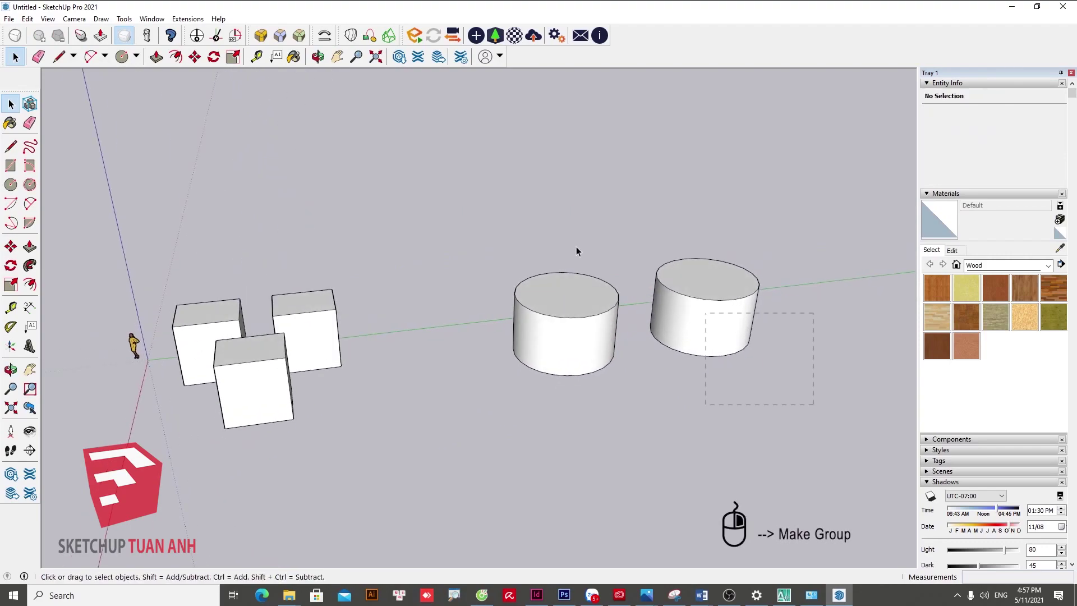
- Make the two cylinders into one group
drag(813, 409, 541, 288)
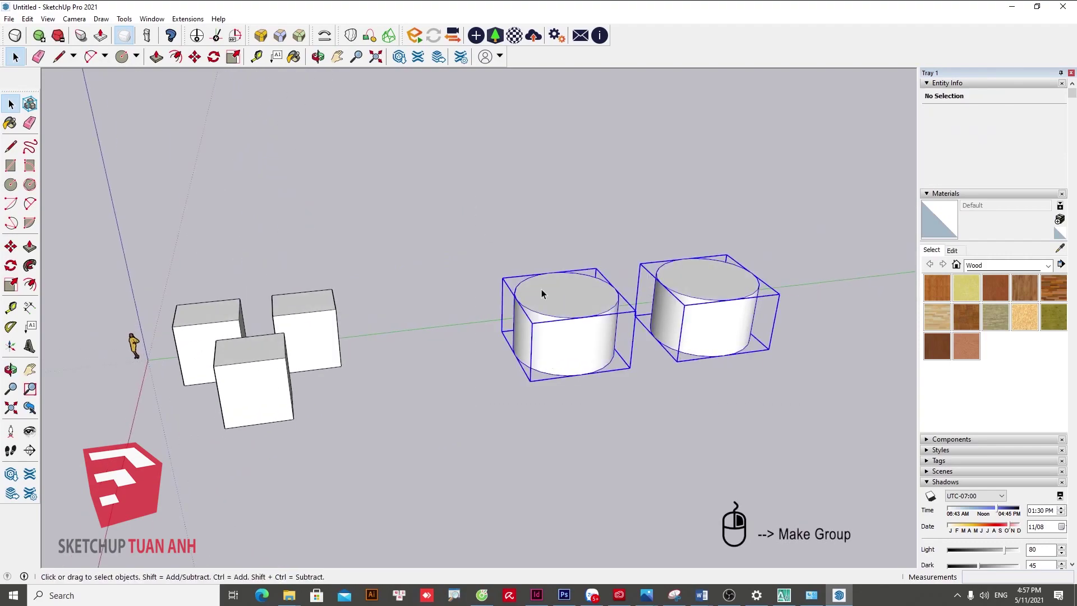
right_click(541, 288)
click(579, 399)
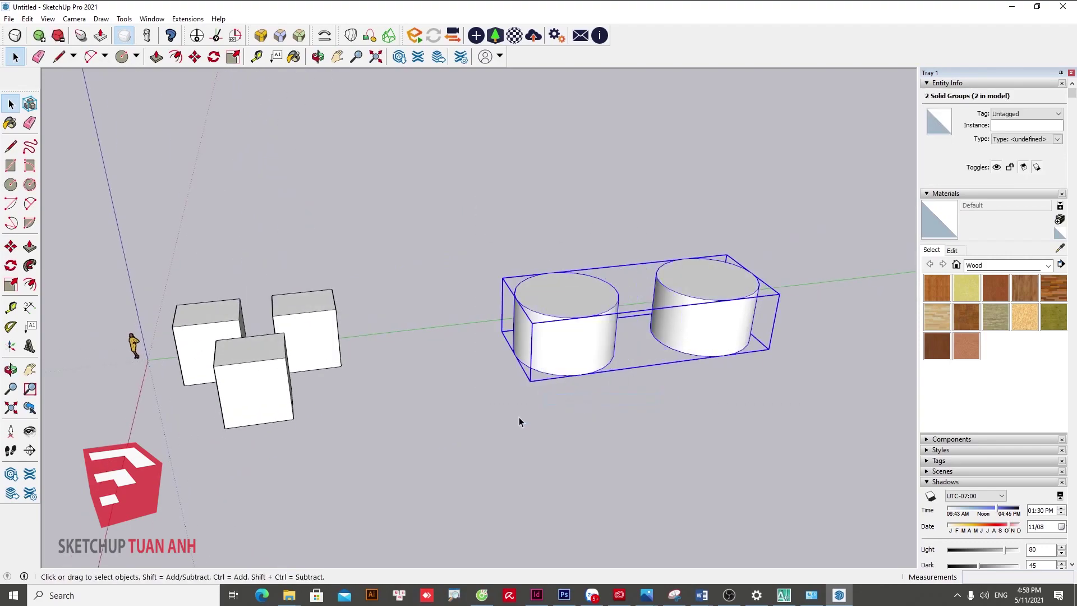
middle_drag(519, 421, 370, 422)
- Edit the cube group and hide the front cube
click(325, 344)
scroll(308, 356, up, 3)
mouse_move(308, 356)
middle_down()
mouse_move(404, 373)
mouse_move(299, 330)
middle_up()
double_click(360, 352)
scroll(374, 347, up, 3)
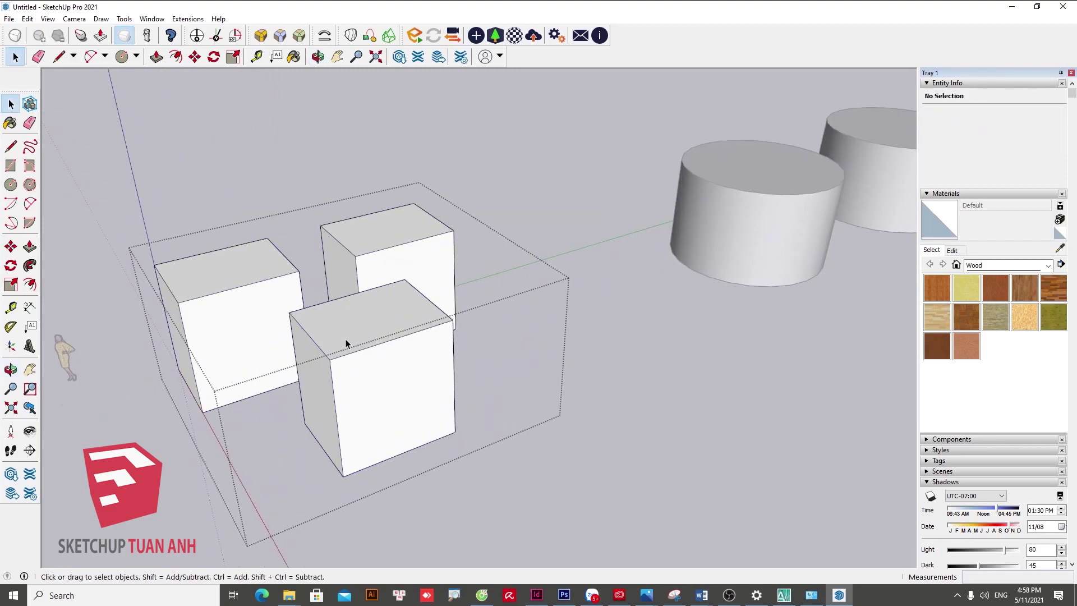
click(347, 337)
right_click(348, 335)
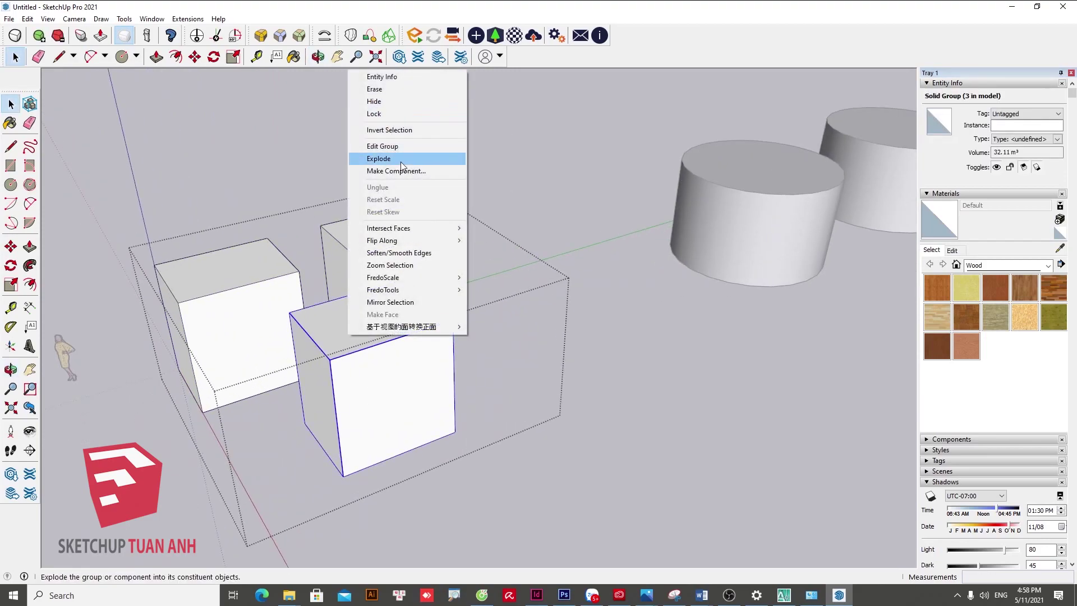
click(386, 101)
- Exit the cube group, reorient the view, and open the Edit menu
click(722, 400)
scroll(533, 348, down, 3)
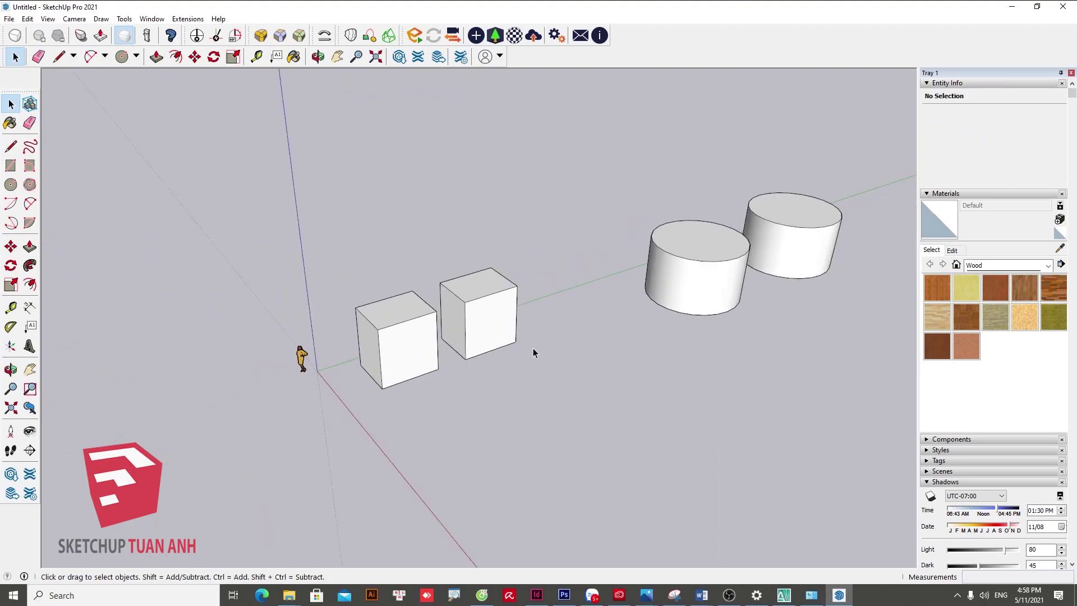
middle_drag(537, 351, 286, 334)
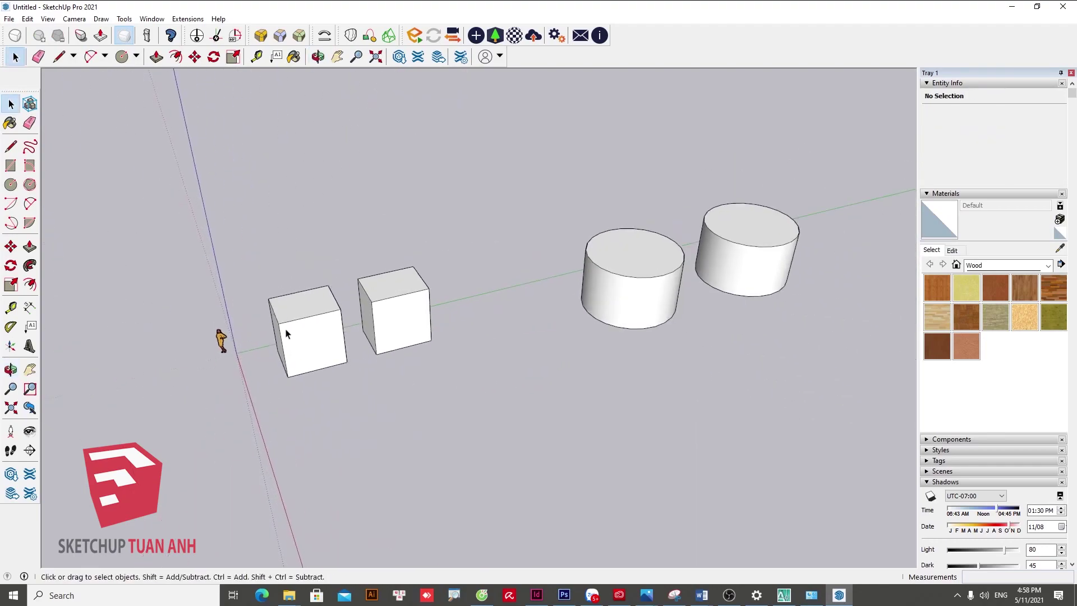
click(28, 20)
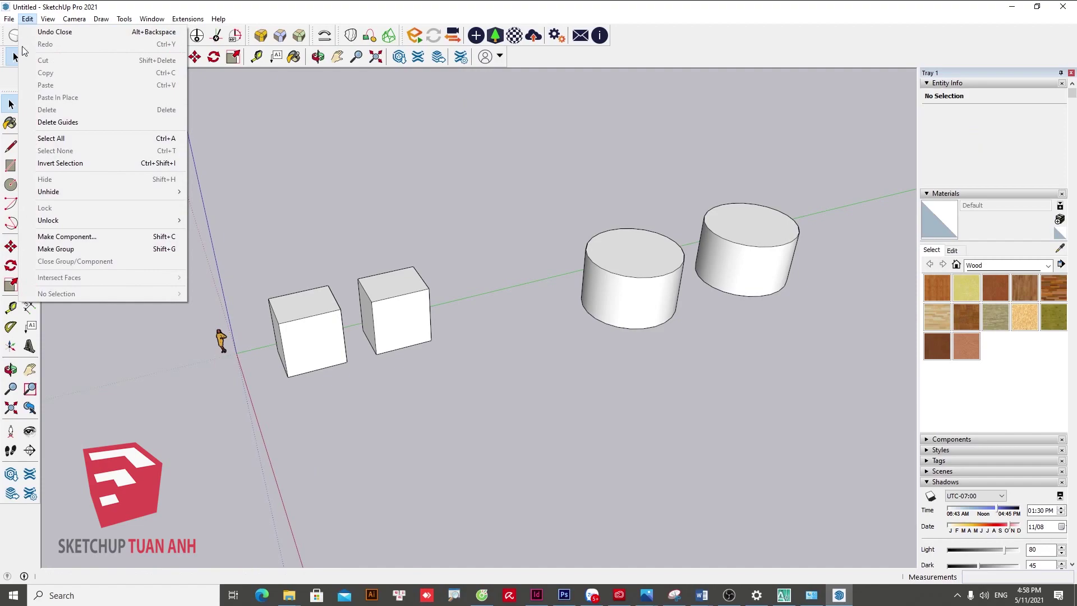
mouse_move(48, 192)
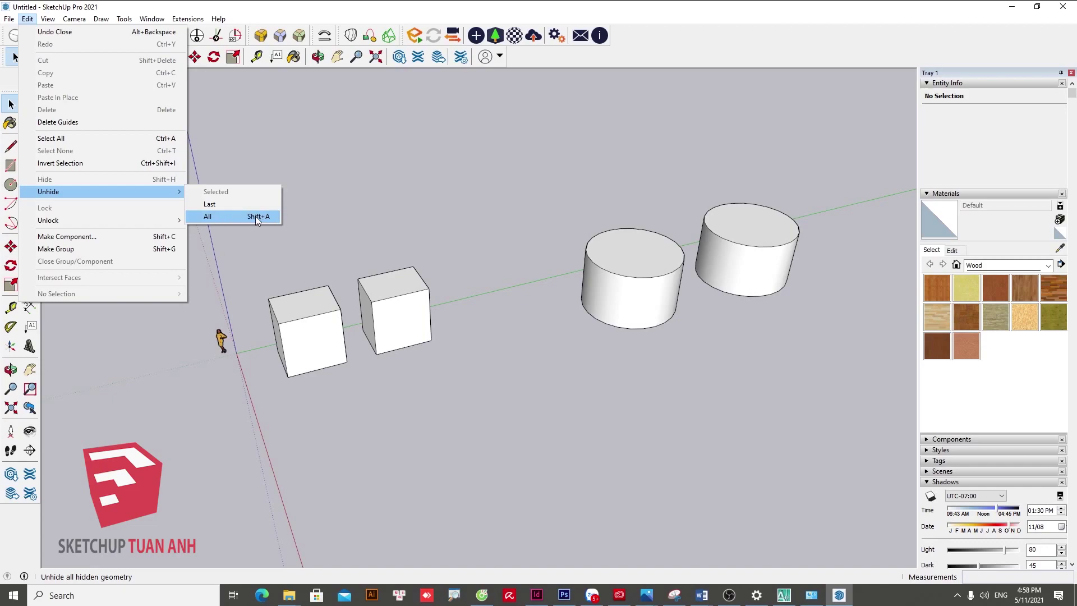
- Unhide the hidden cube inside the cube group so all three cubes show
click(255, 217)
mouse_move(496, 436)
middle_down()
mouse_move(395, 412)
mouse_move(347, 376)
mouse_move(392, 385)
mouse_move(392, 342)
mouse_move(409, 368)
mouse_move(449, 351)
middle_up()
click(381, 339)
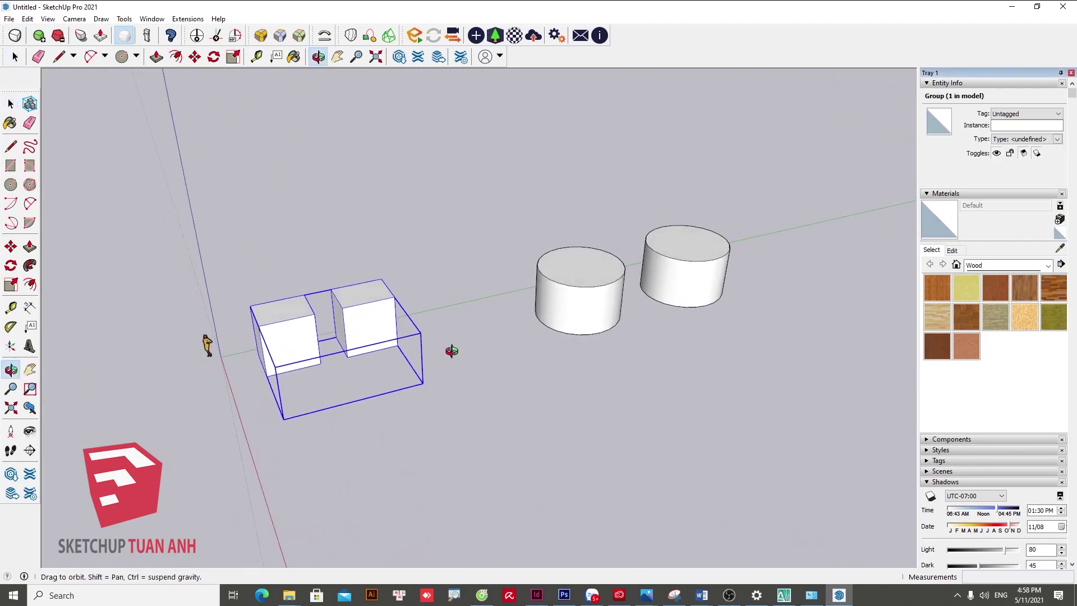
click(404, 372)
scroll(393, 317, up, 3)
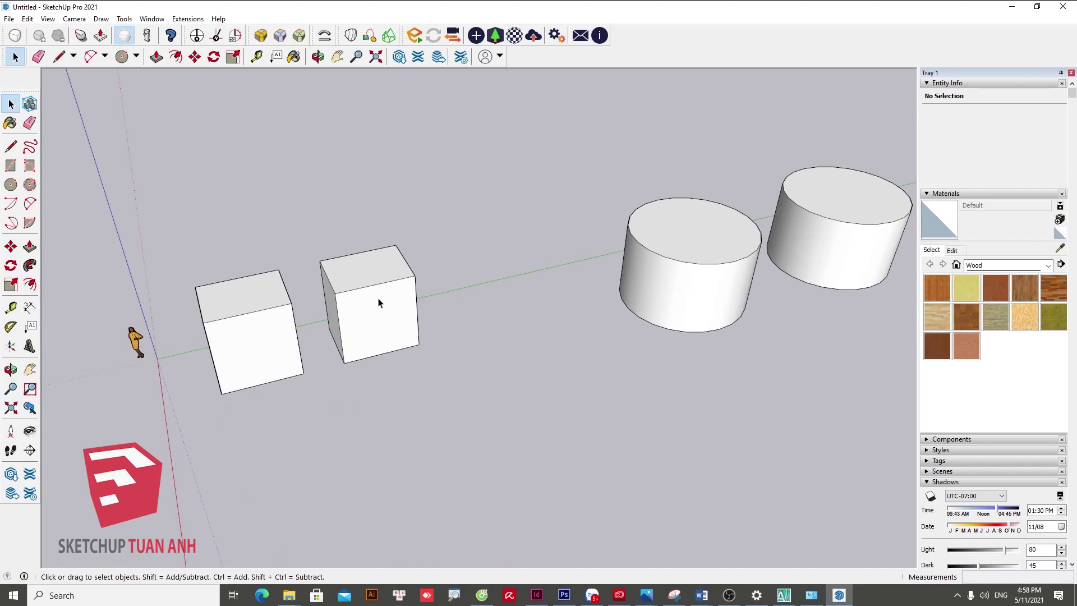
scroll(379, 303, down, 2)
click(410, 309)
scroll(400, 305, up, 2)
scroll(400, 298, up, 2)
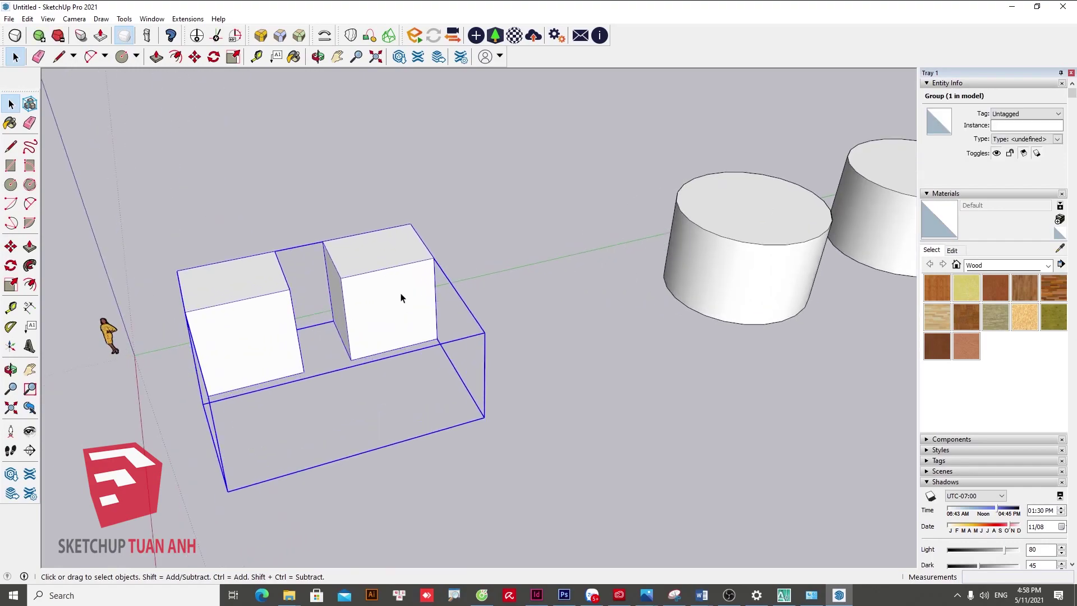
double_click(373, 313)
key(shift+a)
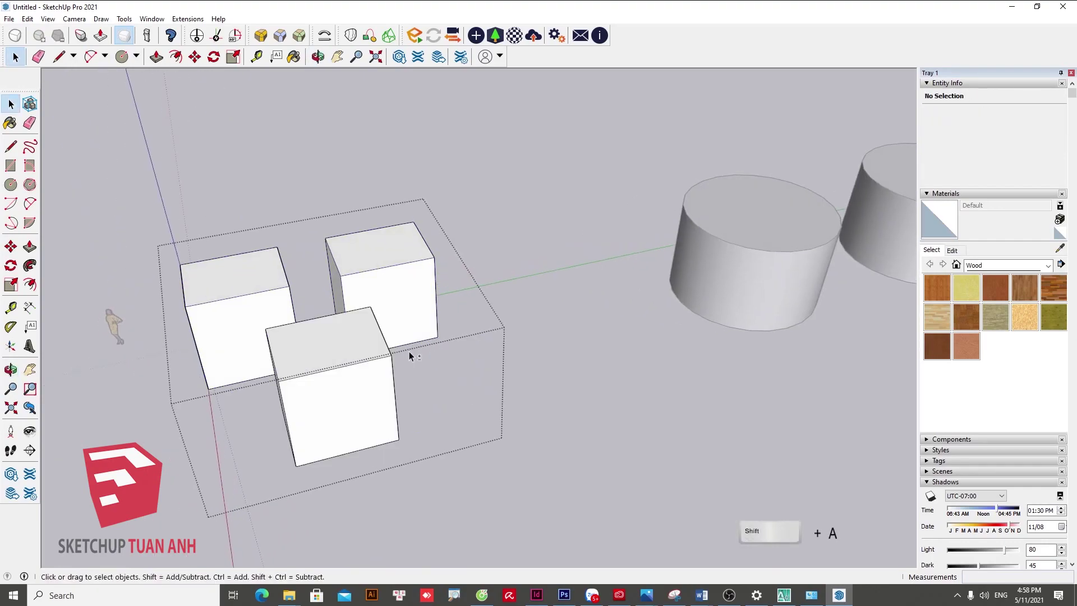
middle_drag(409, 352, 569, 325)
scroll(578, 365, down, 2)
click(578, 364)
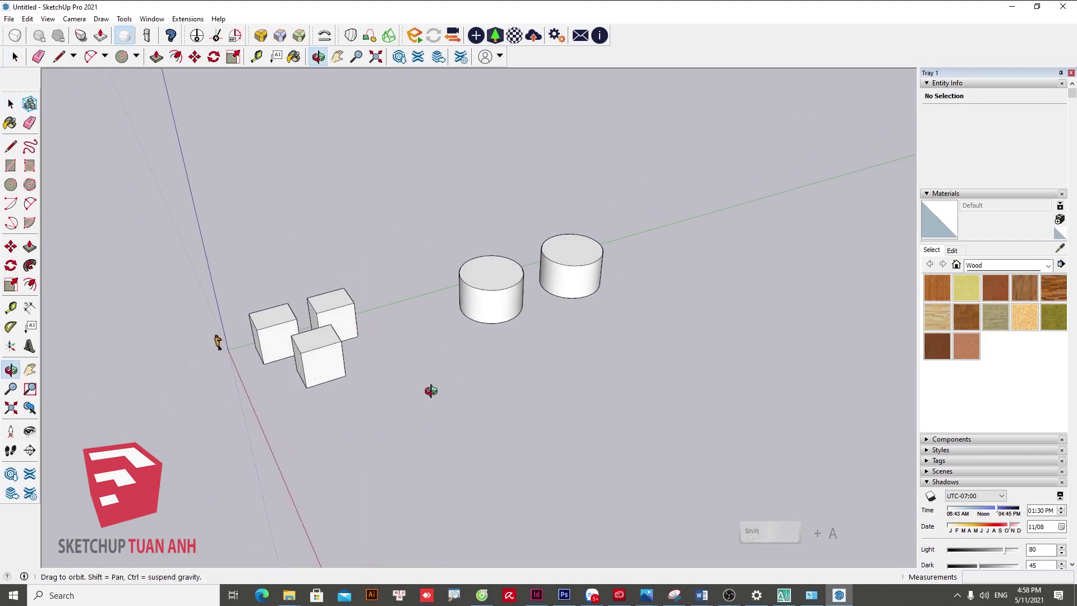
- Hide the right cylinder inside the cylinder group with Shift+H, undoing and redoing once
middle_drag(434, 390, 542, 241)
click(541, 241)
scroll(582, 313, up, 2)
scroll(608, 284, up, 2)
double_click(611, 264)
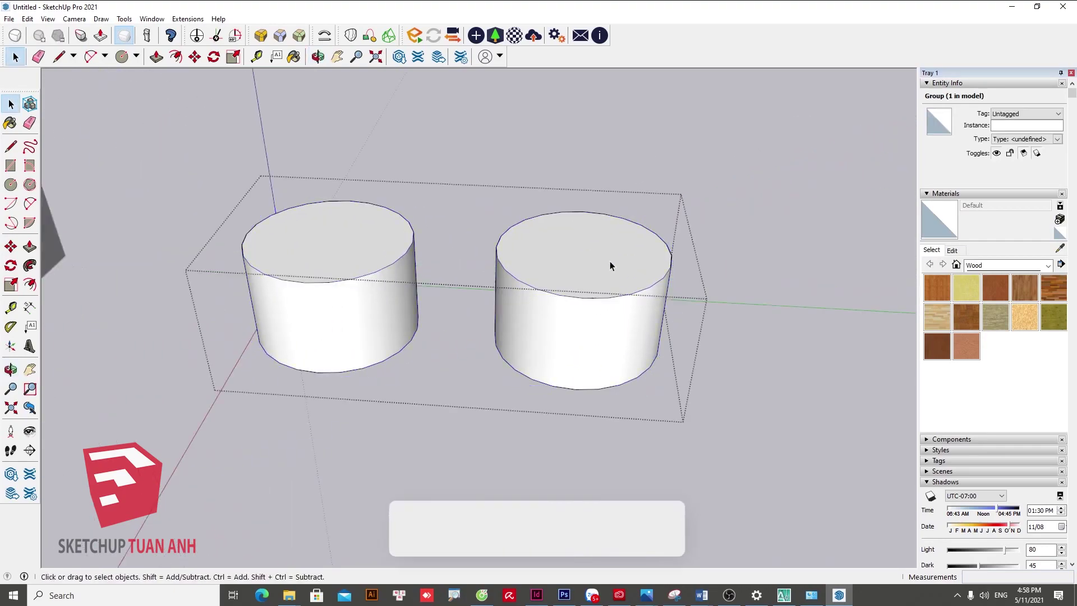
click(611, 261)
key(shift+h)
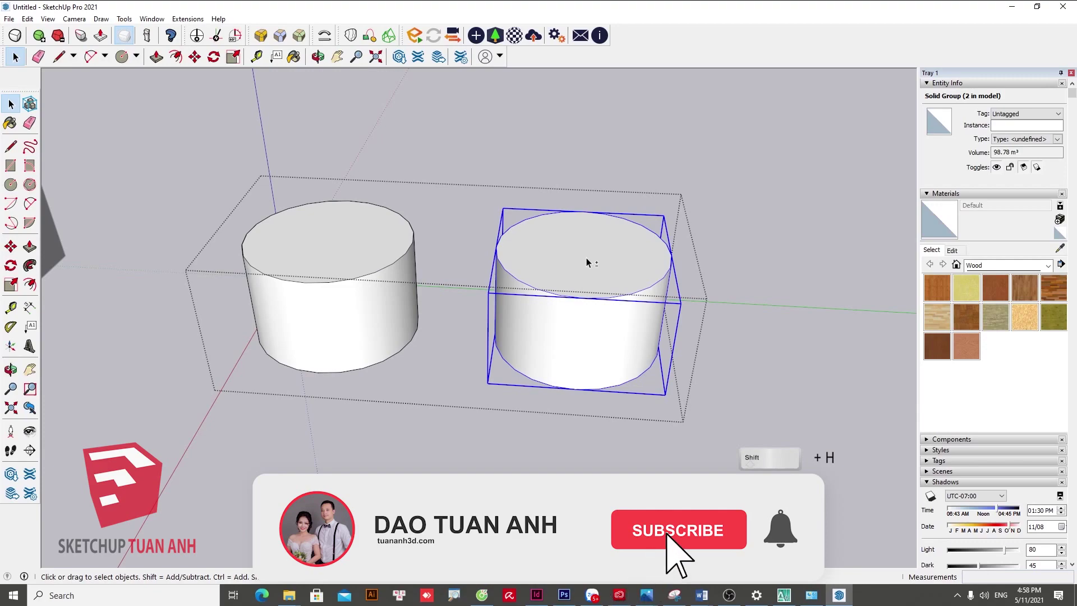
click(584, 369)
key(ctrl+z)
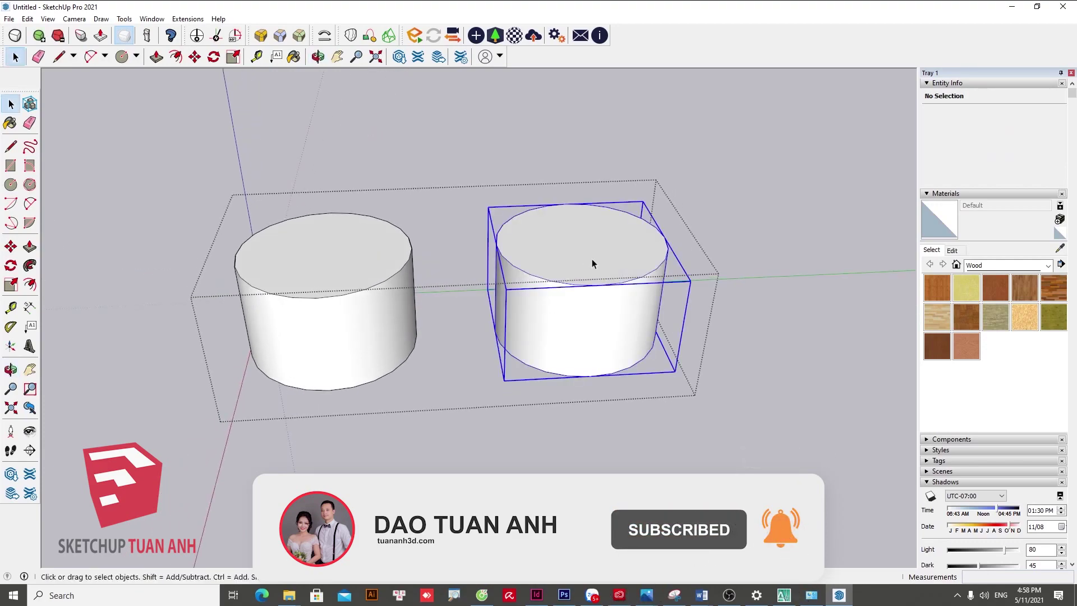
mouse_move(591, 258)
middle_down()
mouse_move(473, 282)
mouse_move(546, 282)
middle_up()
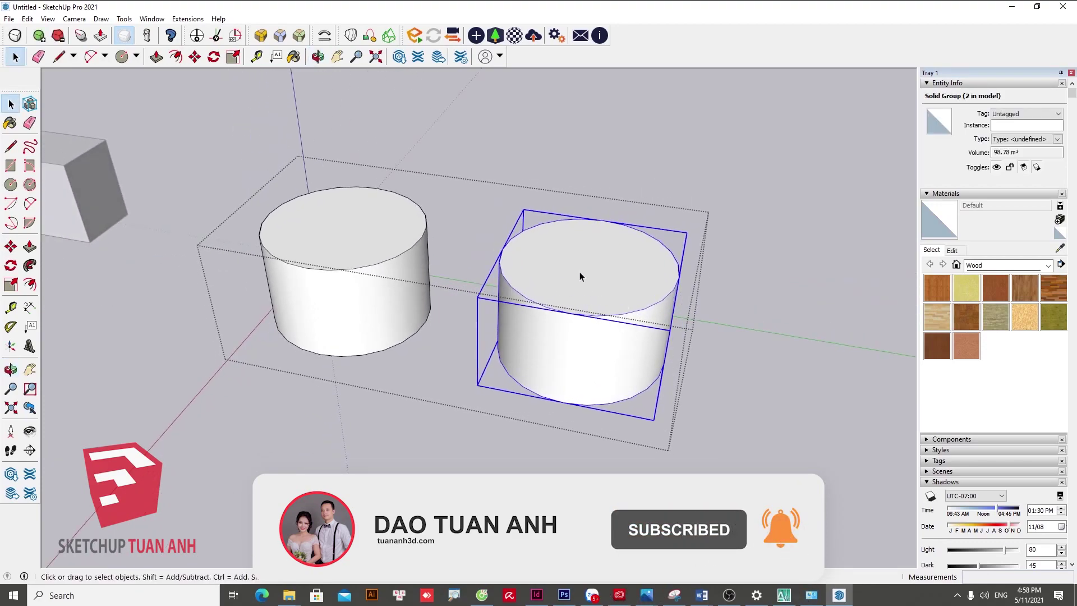
key(shift+h)
- Reveal the hidden cylinder again with Shift+A inside the cylinder group
mouse_move(534, 340)
middle_down()
mouse_move(802, 415)
mouse_move(656, 322)
middle_up()
scroll(550, 423, down, 3)
scroll(519, 315, up, 2)
click(519, 315)
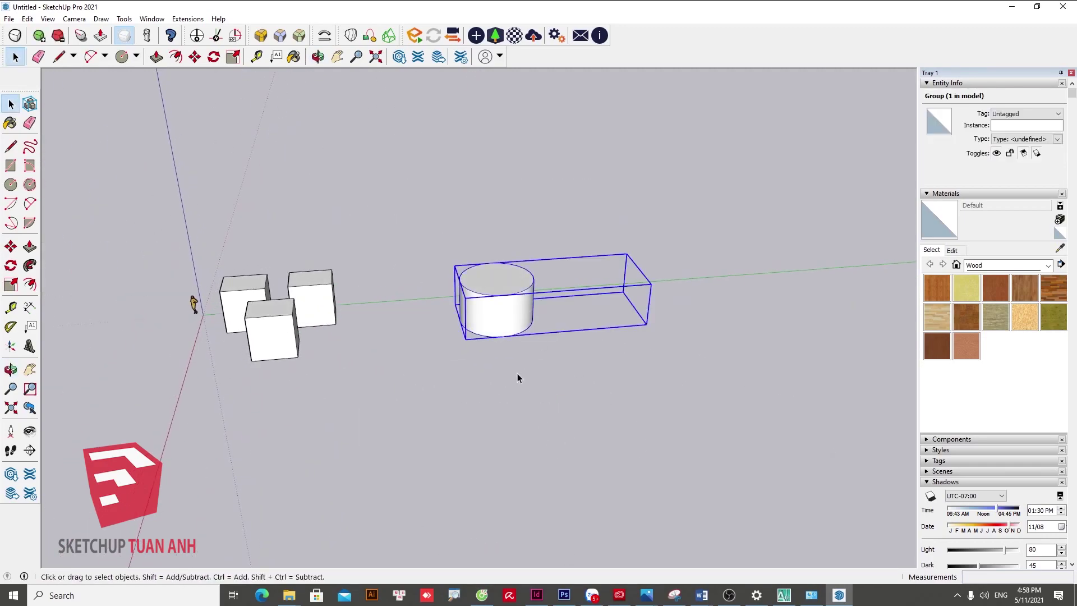
double_click(517, 313)
scroll(609, 288, up, 2)
scroll(609, 288, up, 1)
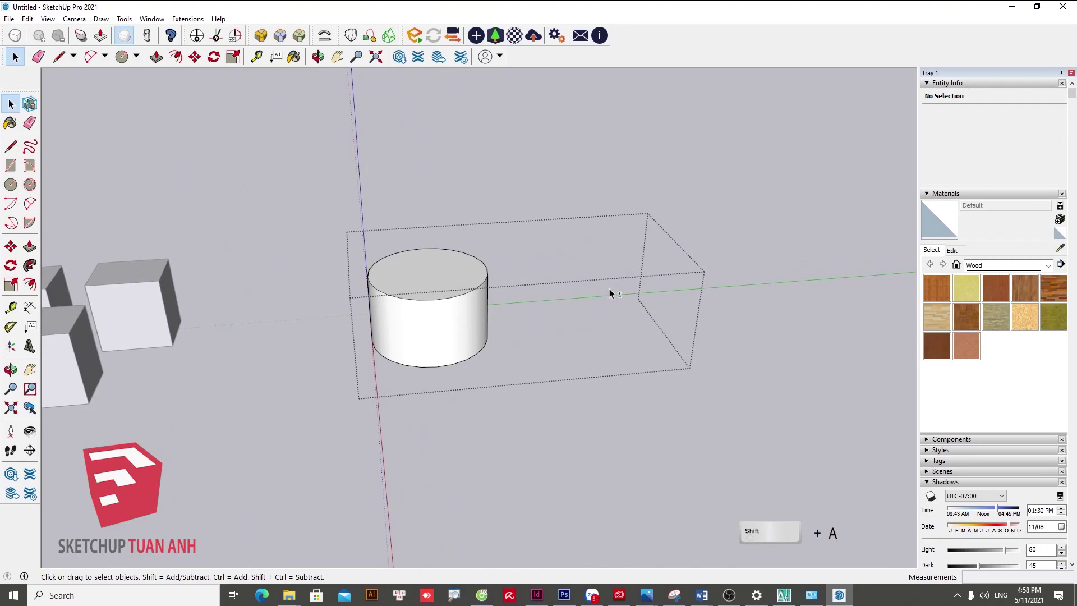
key(shift+a)
scroll(621, 353, down, 3)
scroll(680, 419, down, 2)
mouse_move(471, 399)
middle_down()
mouse_move(522, 320)
mouse_move(360, 360)
mouse_move(555, 360)
mouse_move(520, 337)
mouse_move(547, 366)
mouse_move(641, 413)
middle_up()
click(641, 413)
- Hide the whole cylinder group, then unhide everything again
middle_drag(480, 339, 565, 357)
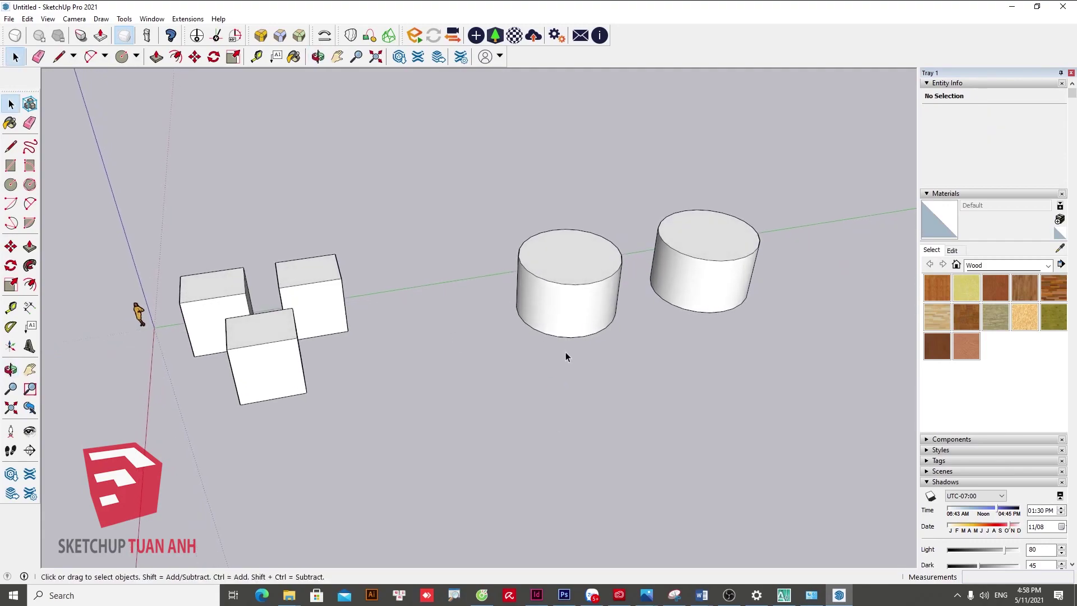
click(572, 279)
key(shift+h)
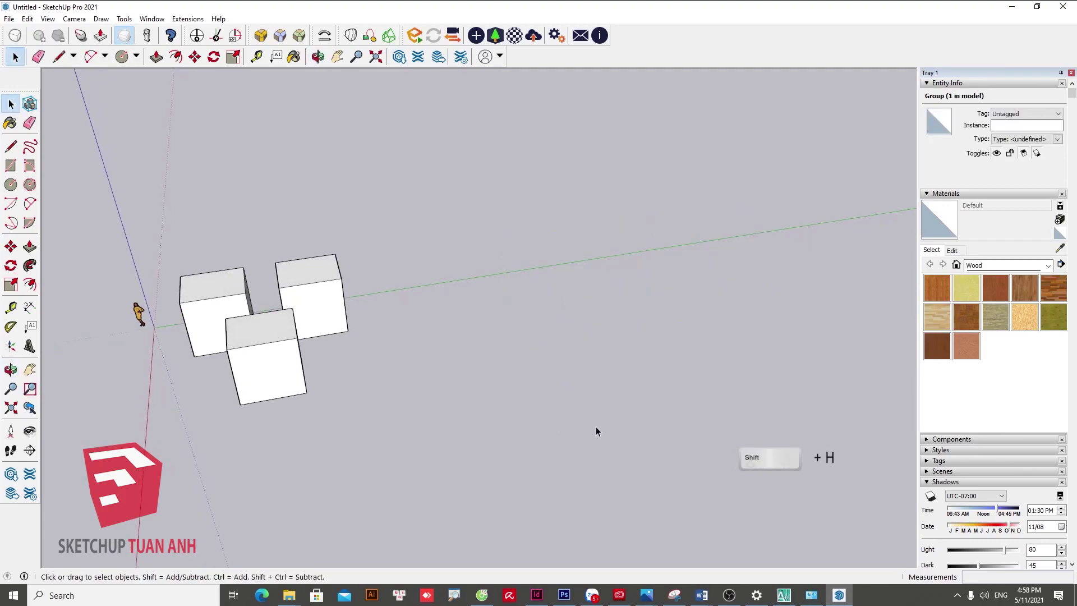
key(shift+a)
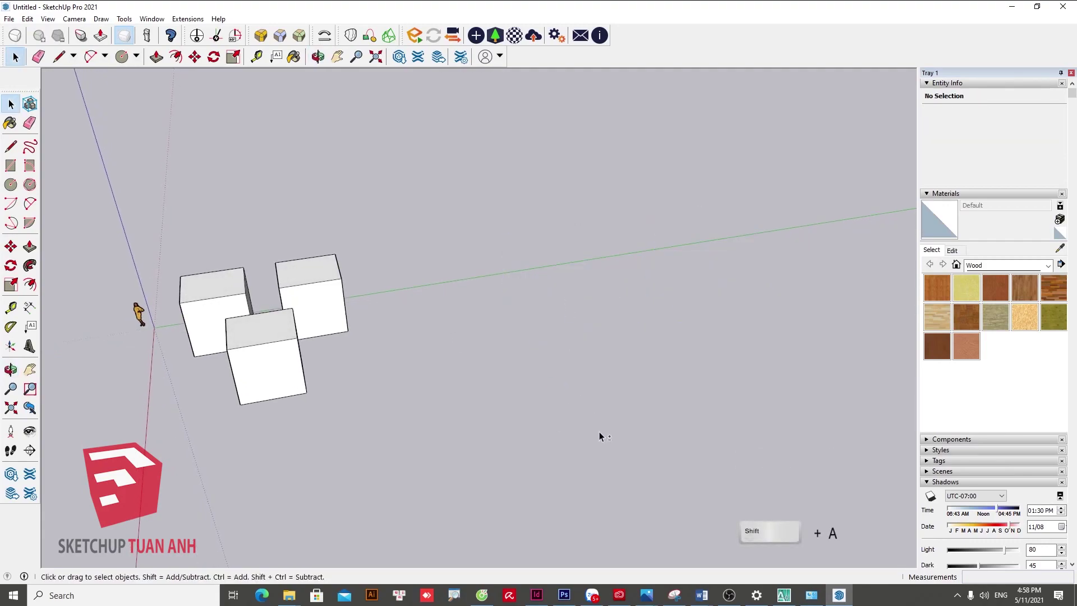
middle_drag(616, 388, 568, 331)
- Hide the right cylinder again from inside the opened cylinder group
click(552, 343)
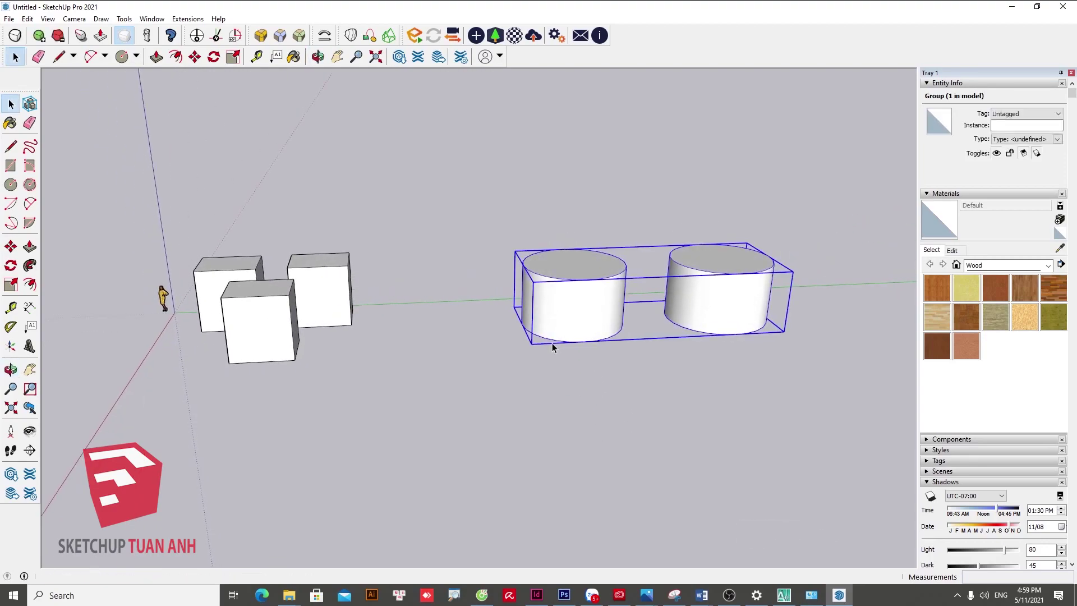
scroll(567, 345, down, 2)
scroll(650, 326, up, 3)
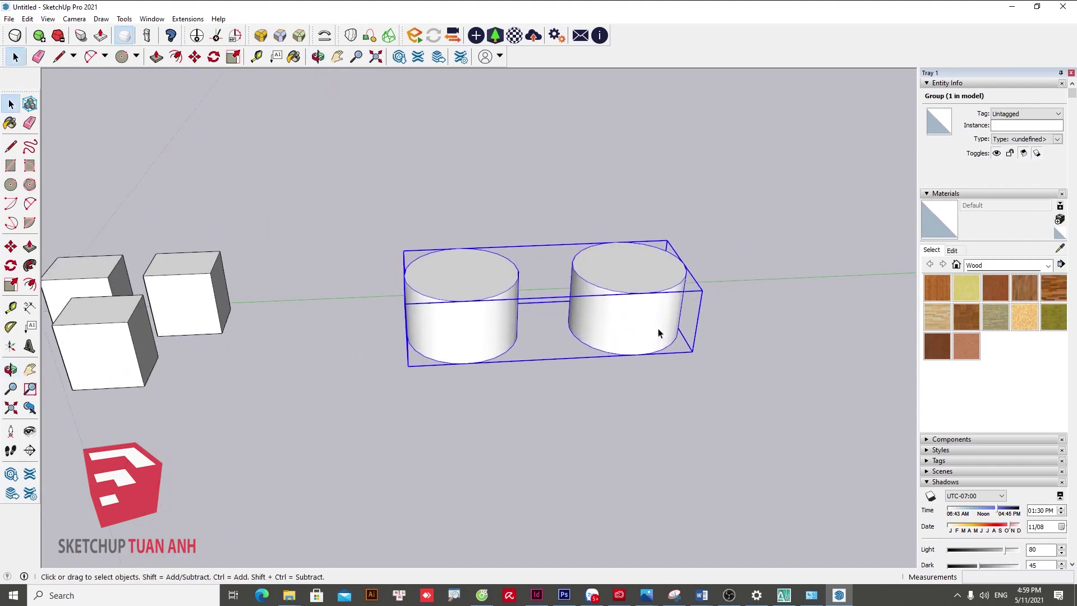
scroll(646, 310, up, 1)
double_click(646, 311)
key(shift+h)
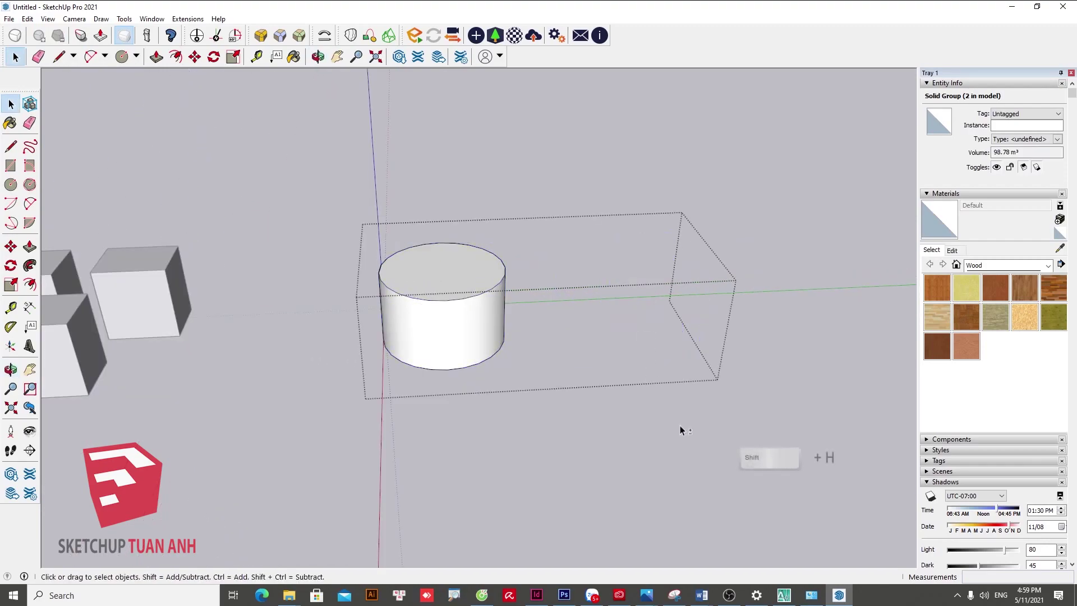
mouse_move(637, 357)
middle_down()
mouse_move(641, 395)
mouse_move(702, 382)
middle_up()
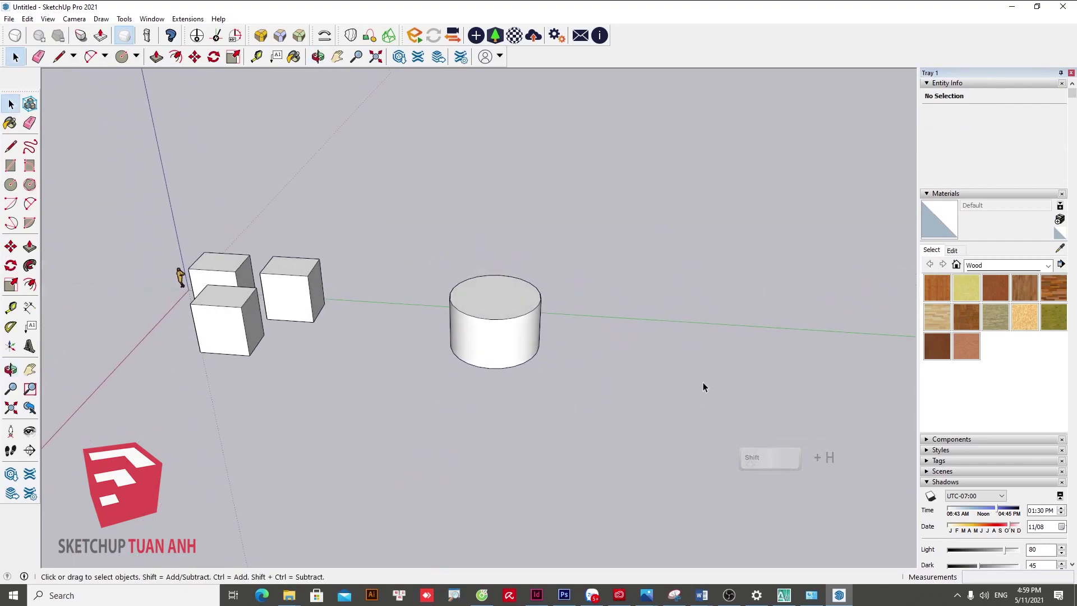
click(521, 295)
- Turn on View > Hidden Objects so hidden geometry shows as a faint mesh
click(75, 18)
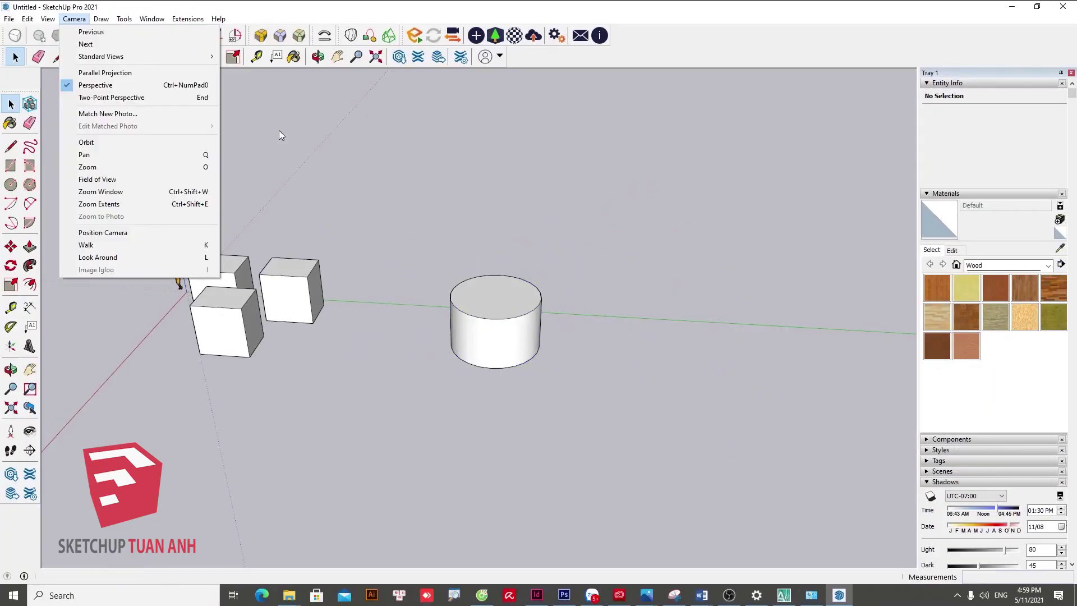
click(48, 19)
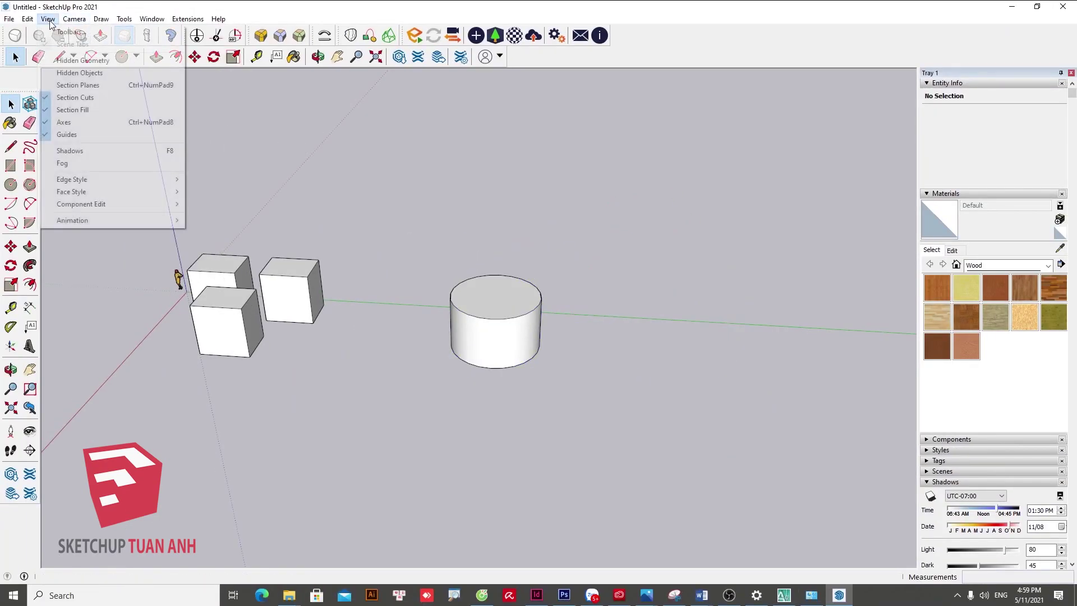
click(90, 73)
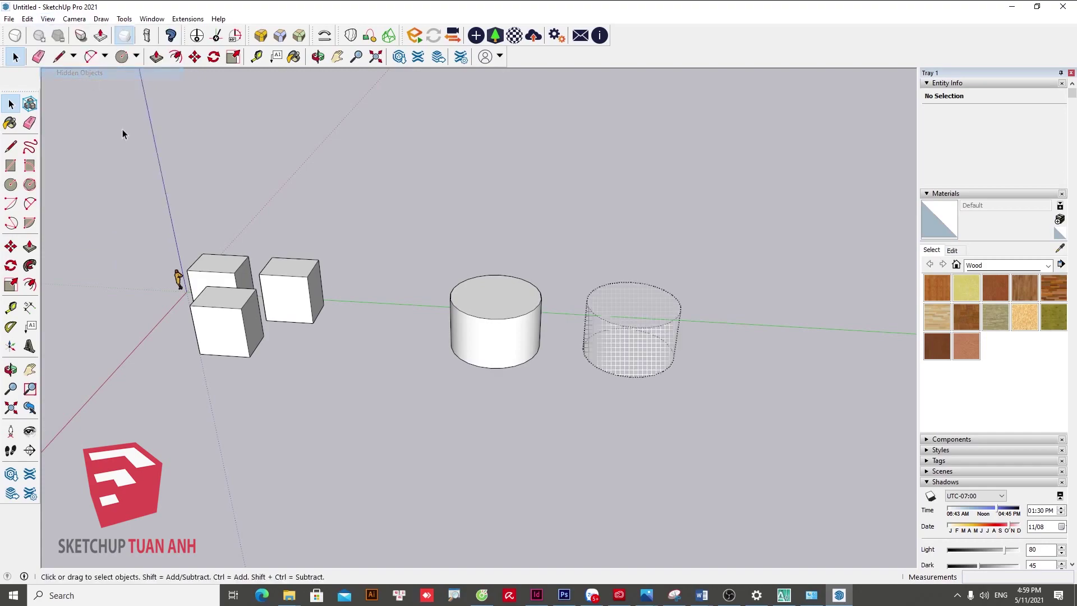
scroll(656, 294, up, 3)
scroll(678, 335, up, 2)
scroll(678, 323, up, 2)
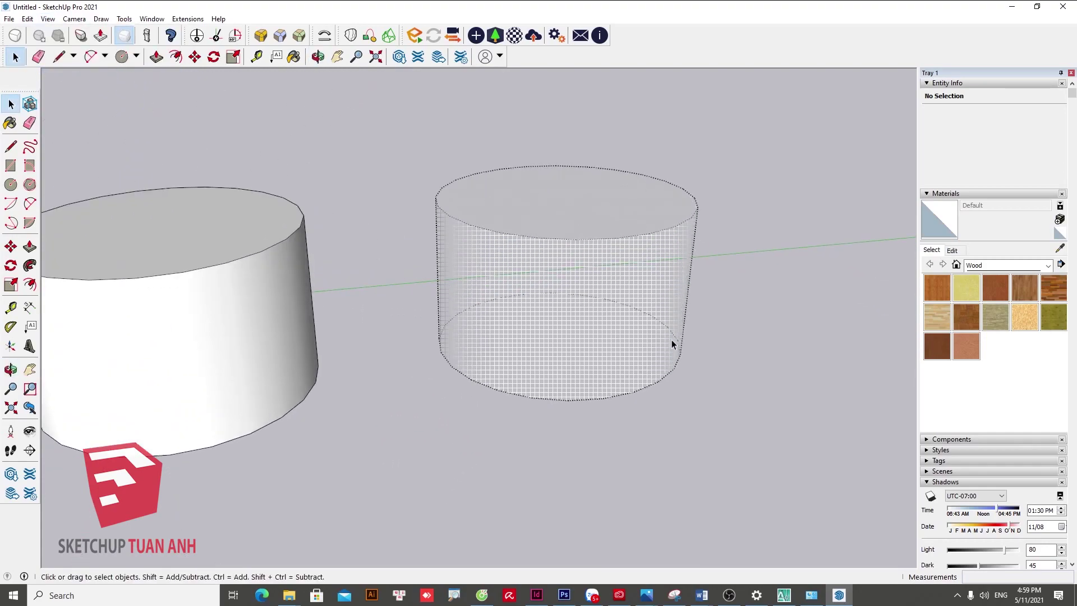
scroll(672, 339, down, 4)
scroll(596, 474, down, 1)
- Unhide both cylinders inside the cylinder group with Shift+A and leave the group
click(455, 290)
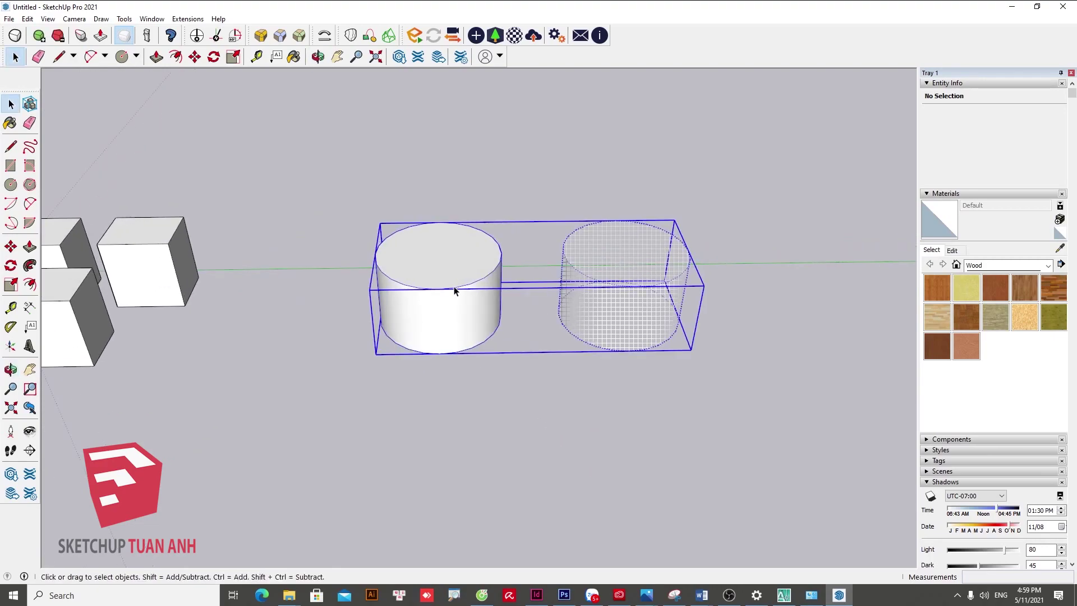
double_click(454, 290)
key(shift+a)
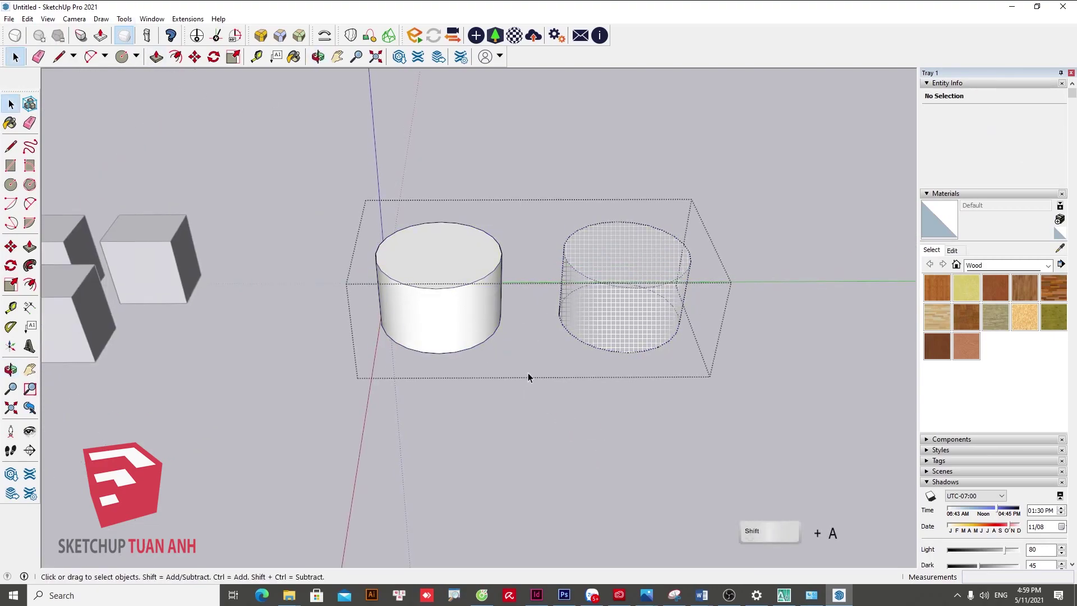
mouse_move(528, 372)
middle_down()
mouse_move(421, 313)
mouse_move(662, 327)
mouse_move(568, 331)
middle_up()
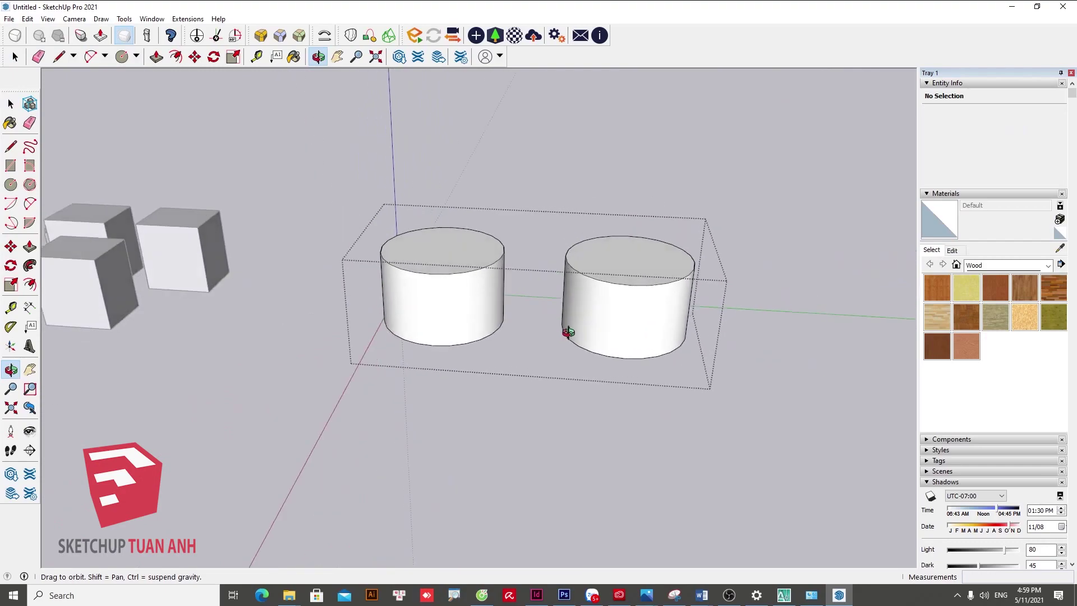
key(space)
click(547, 392)
- Select the group of three boxes and open it for editing
scroll(752, 343, down, 2)
mouse_move(752, 342)
middle_down()
mouse_move(645, 320)
mouse_move(365, 401)
mouse_move(344, 378)
mouse_move(483, 399)
middle_up()
scroll(279, 346, up, 2)
click(297, 348)
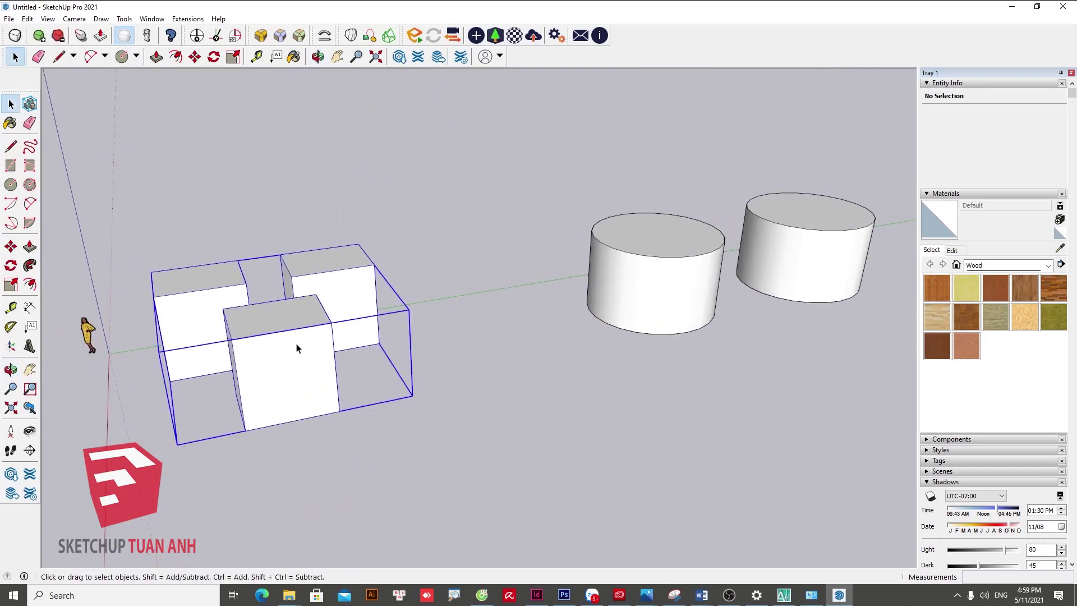
middle_drag(285, 325, 298, 315)
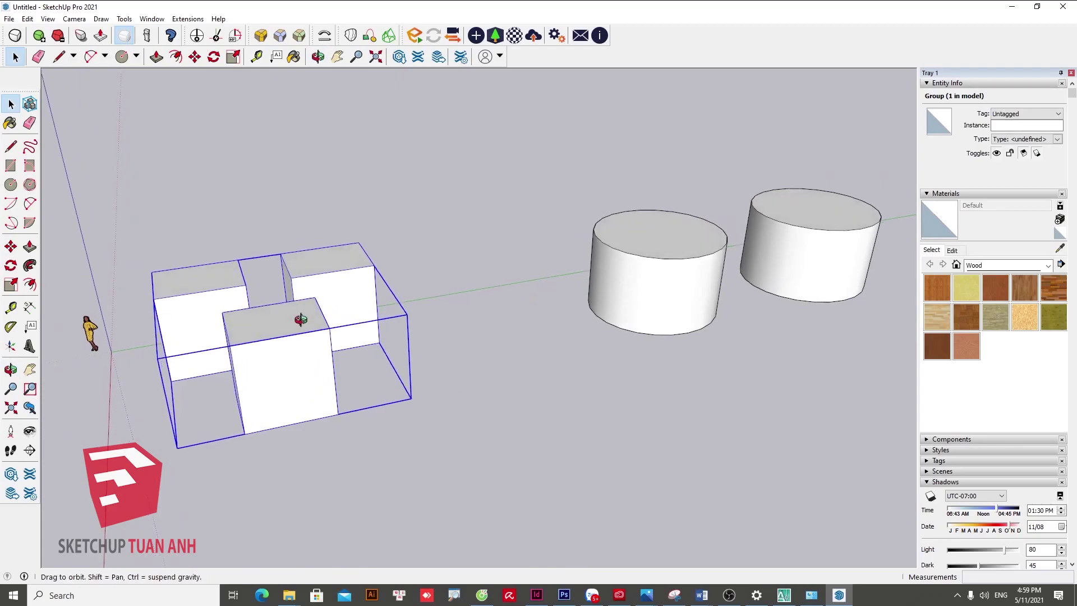
double_click(292, 334)
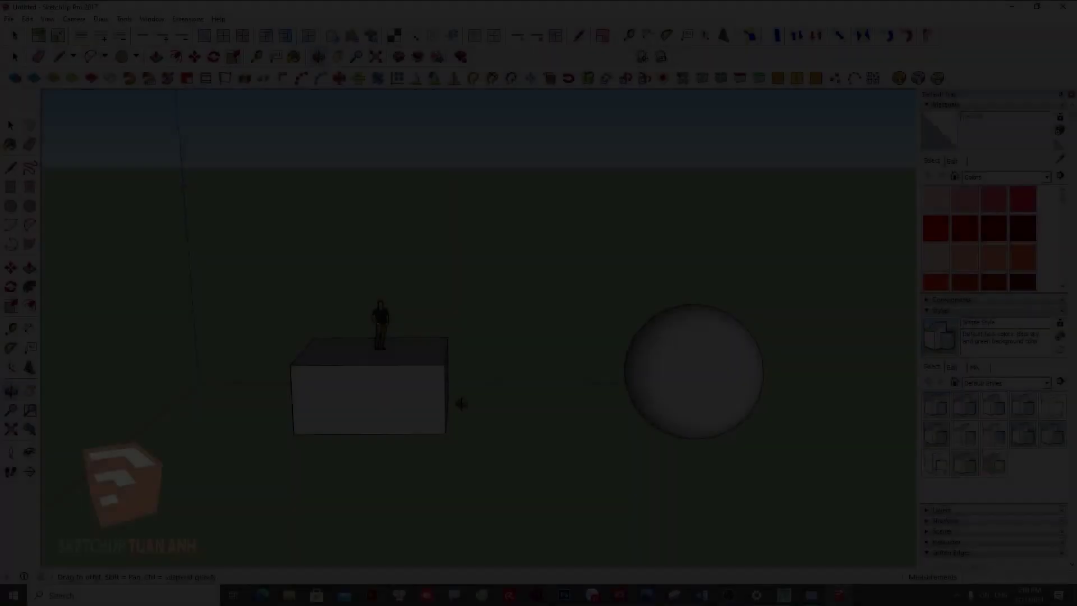
- Inspect the box and sphere groups, selecting each in turn
drag(414, 436, 373, 404)
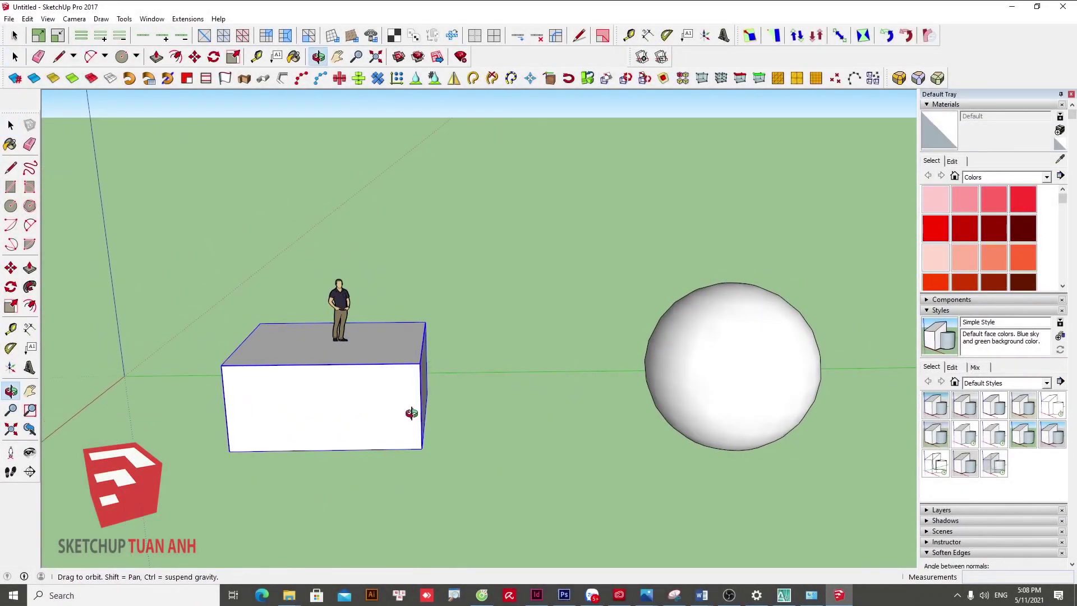
key(space)
click(688, 439)
mouse_move(344, 412)
middle_down()
mouse_move(506, 368)
mouse_move(483, 362)
middle_up()
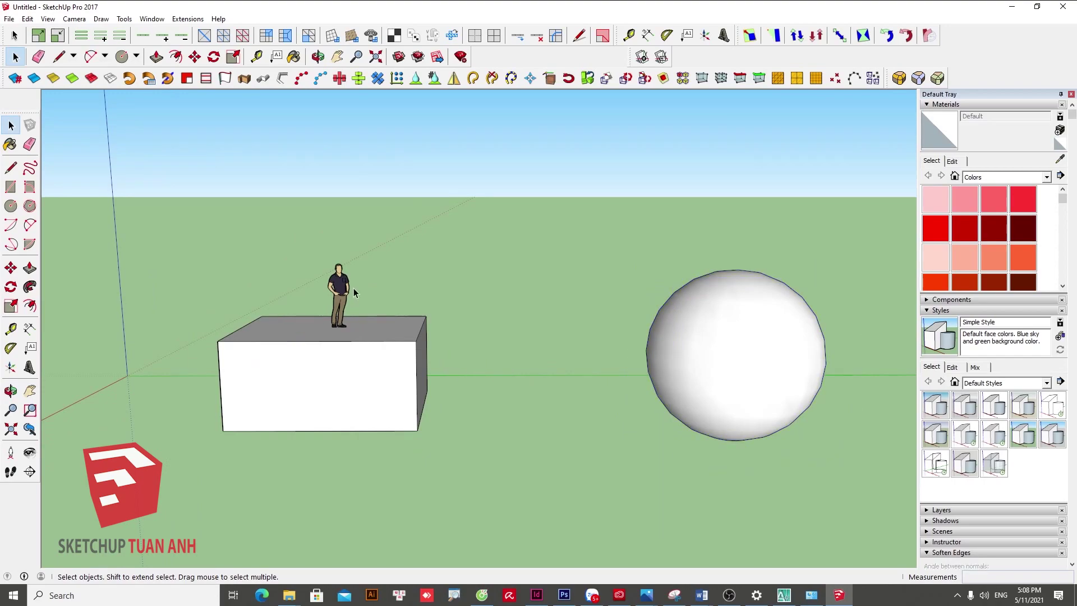
click(340, 283)
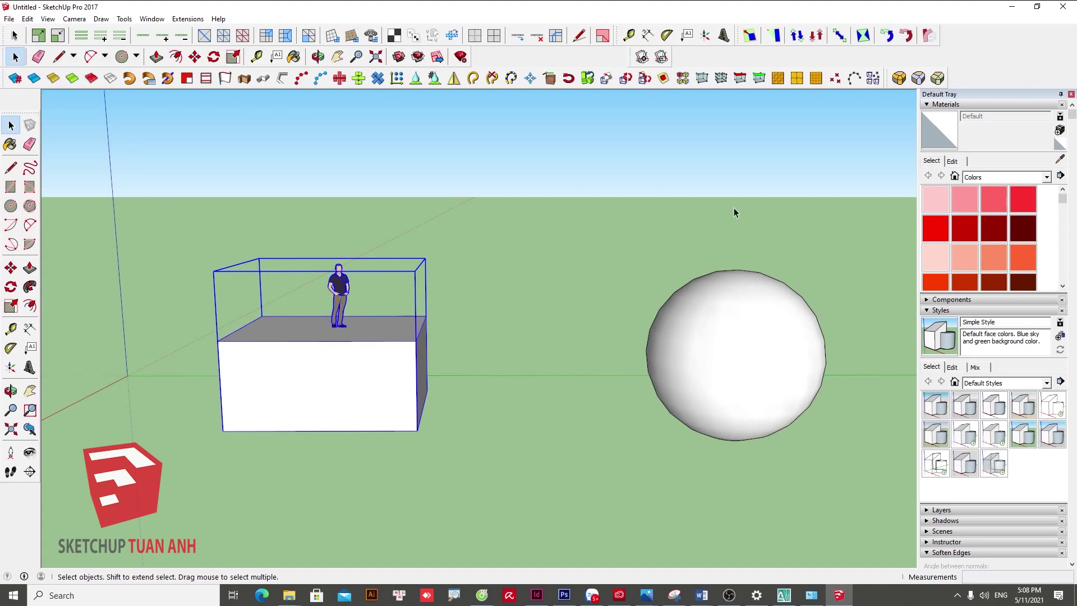
click(724, 329)
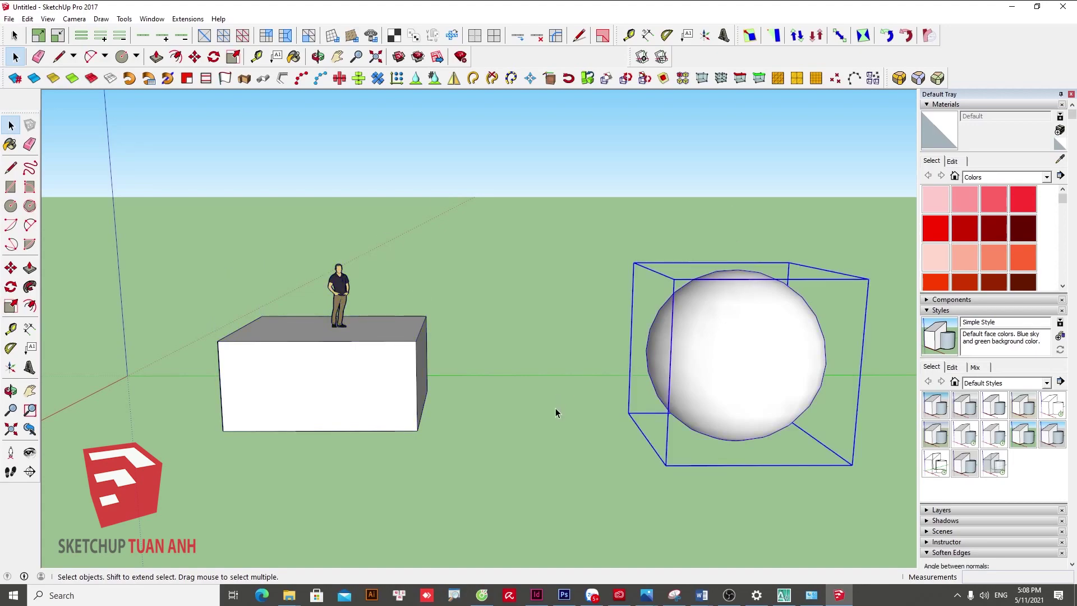
click(440, 382)
middle_drag(440, 382, 385, 381)
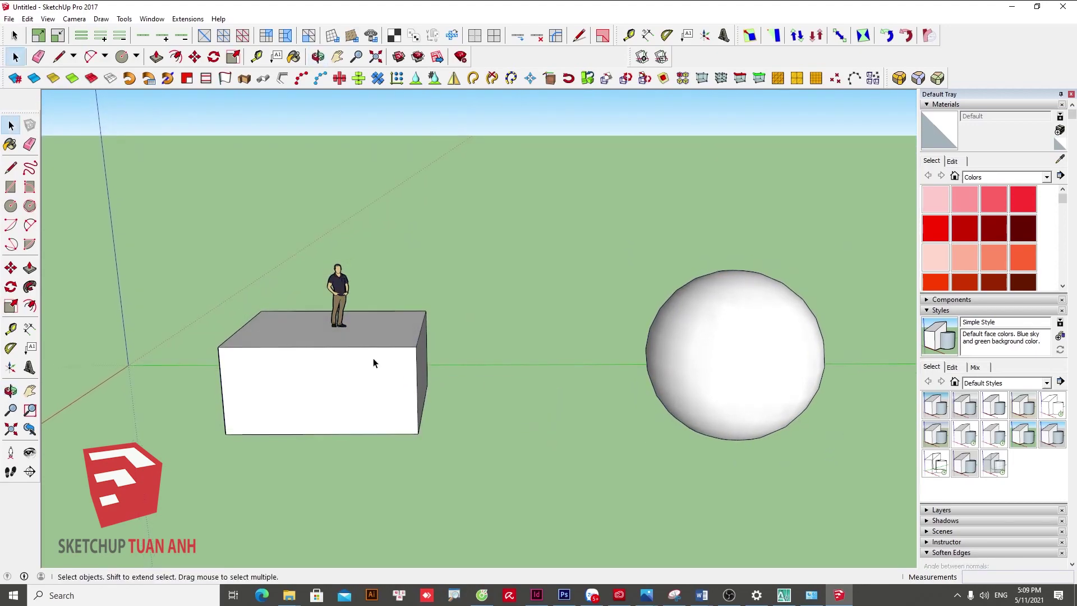
- Copy the standing figure from inside the box group, then enter the sphere group
double_click(374, 365)
click(334, 282)
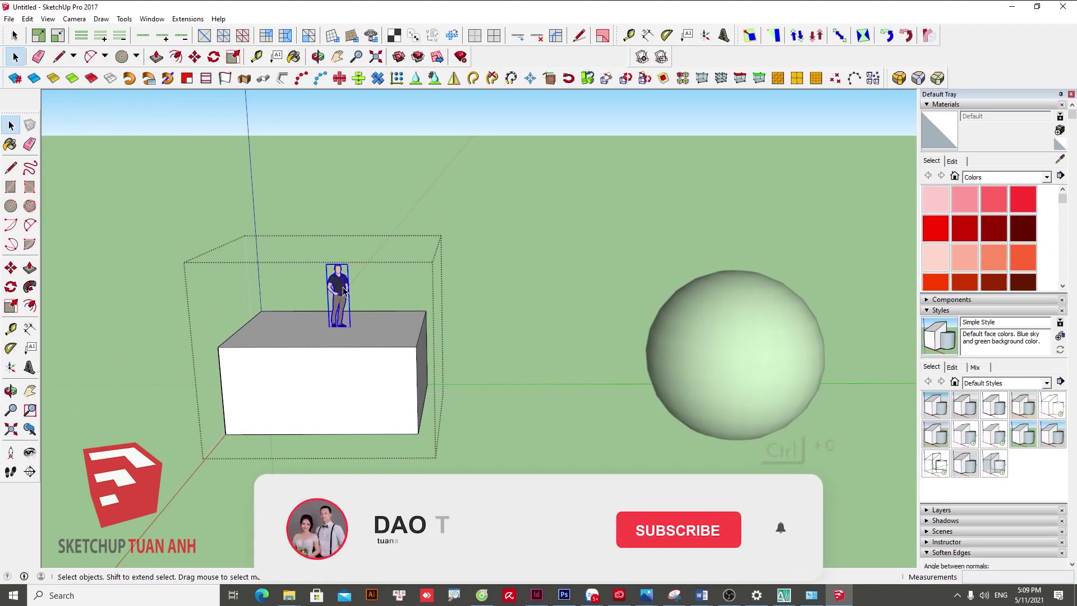
key(ctrl+c)
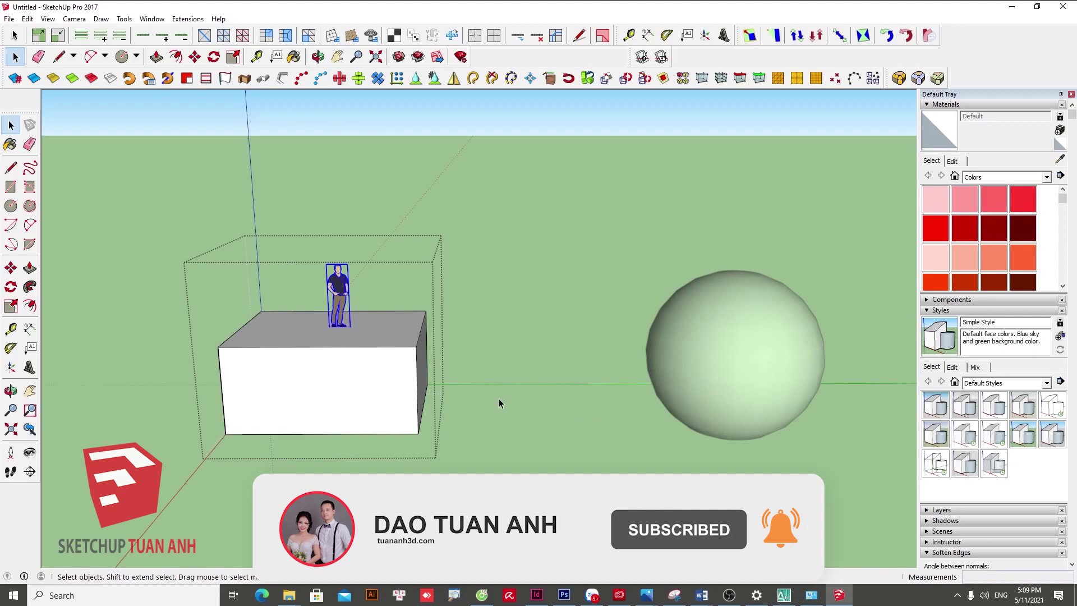
click(729, 354)
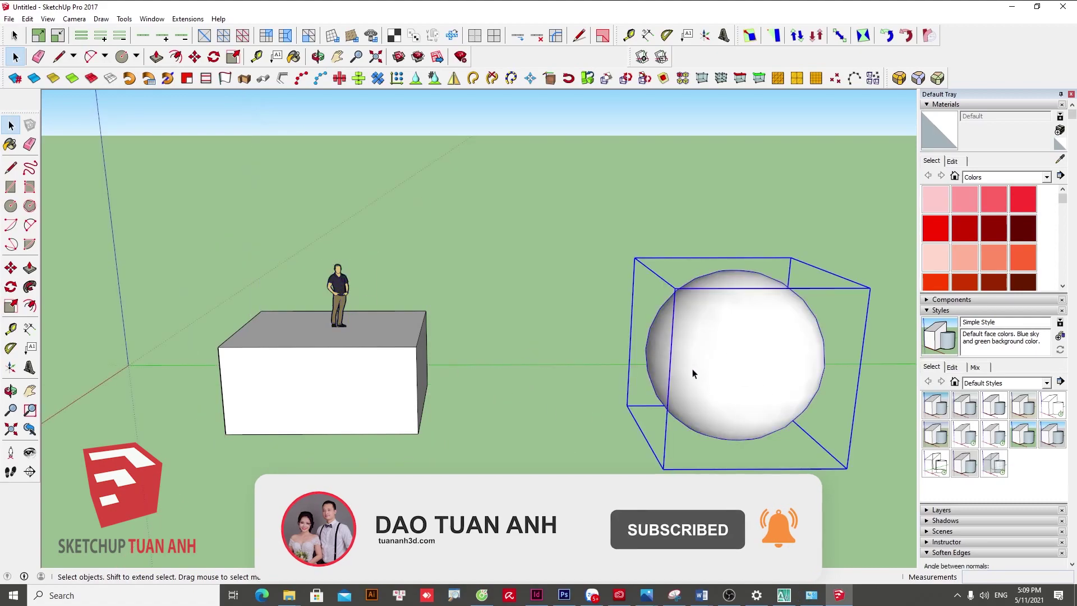
double_click(734, 350)
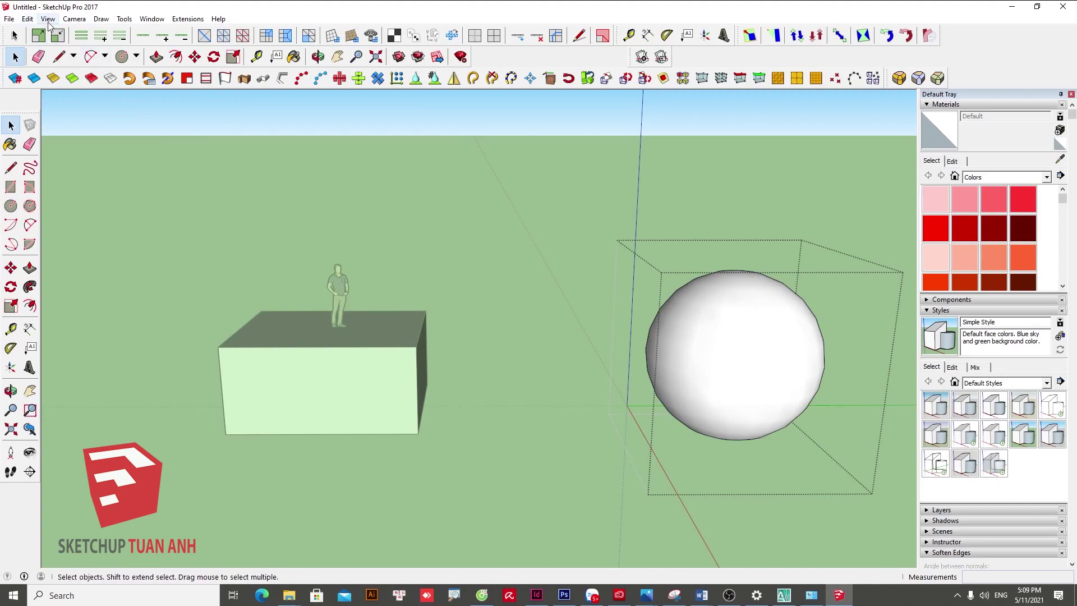
- Paste the figure with Edit > Paste In Place, then drag the sphere group right
click(27, 18)
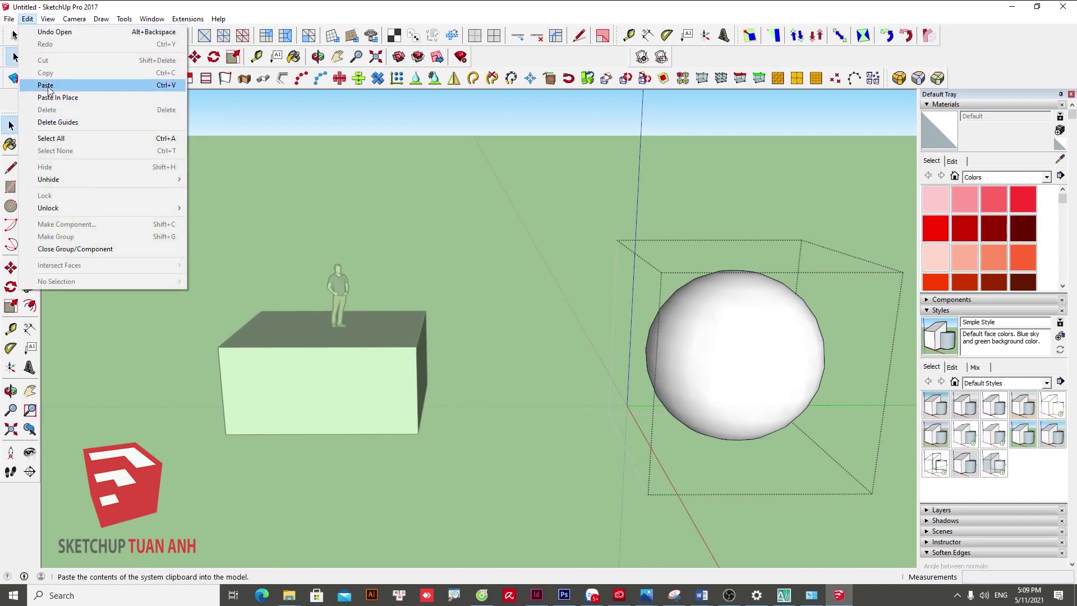
click(78, 98)
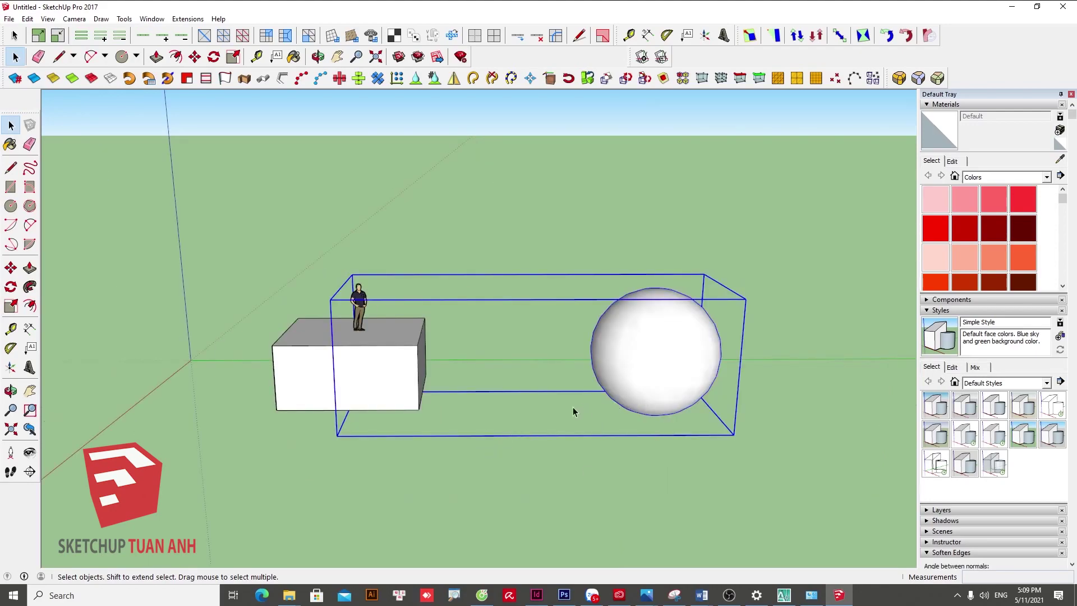
drag(526, 410, 625, 447)
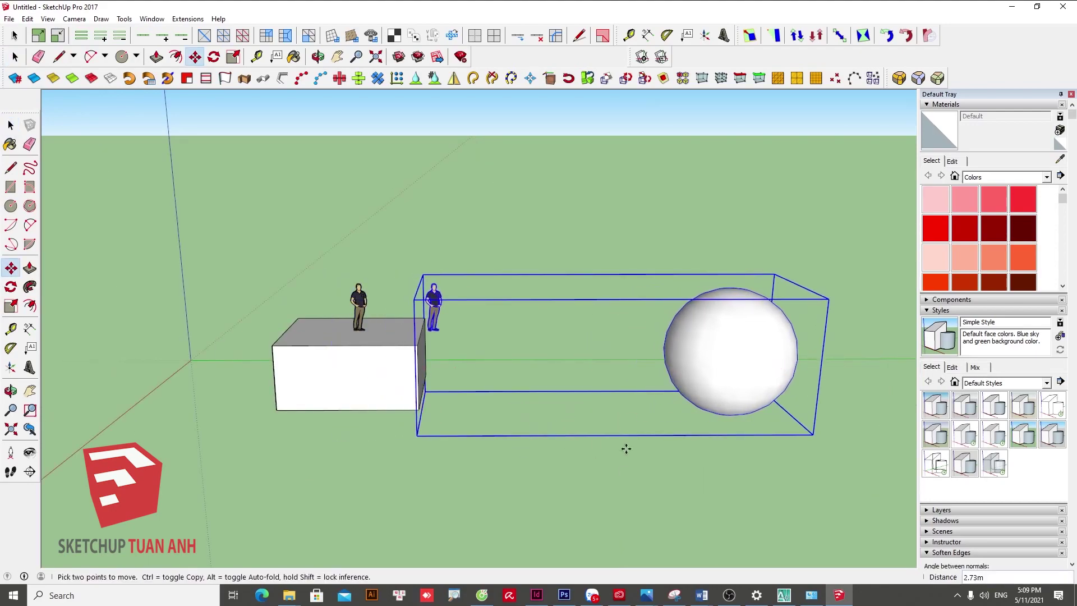
mouse_move(661, 417)
middle_down()
mouse_move(529, 421)
mouse_move(668, 404)
middle_up()
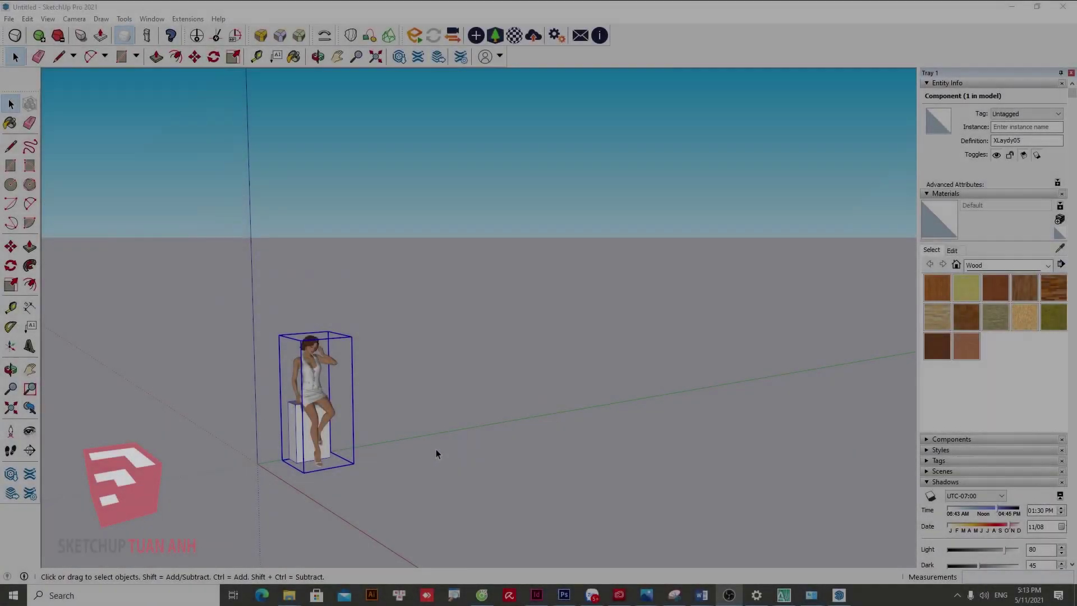
- Orbit to a front view of the seated figure, trying and cancelling Move and Line
scroll(396, 469, up, 2)
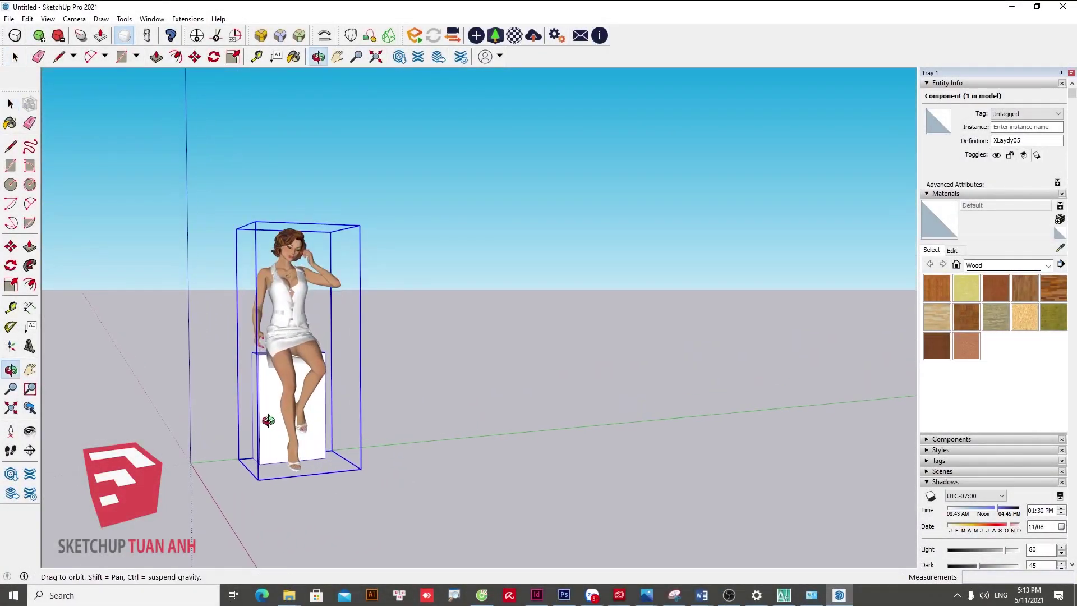
middle_drag(264, 421, 516, 484)
key(m)
scroll(302, 514, up, 2)
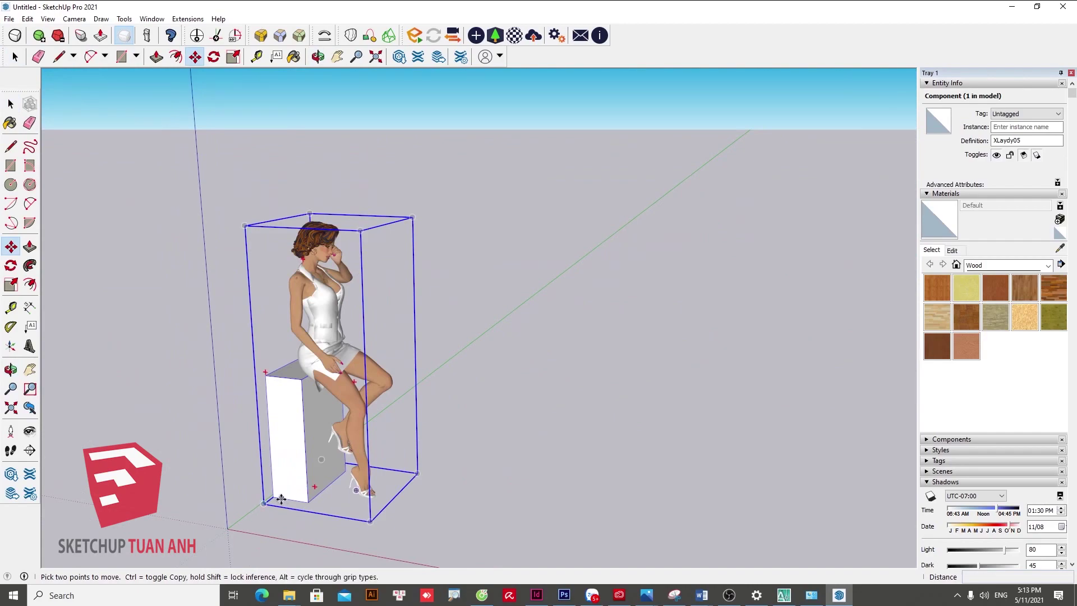
middle_drag(253, 513, 452, 425)
key(space)
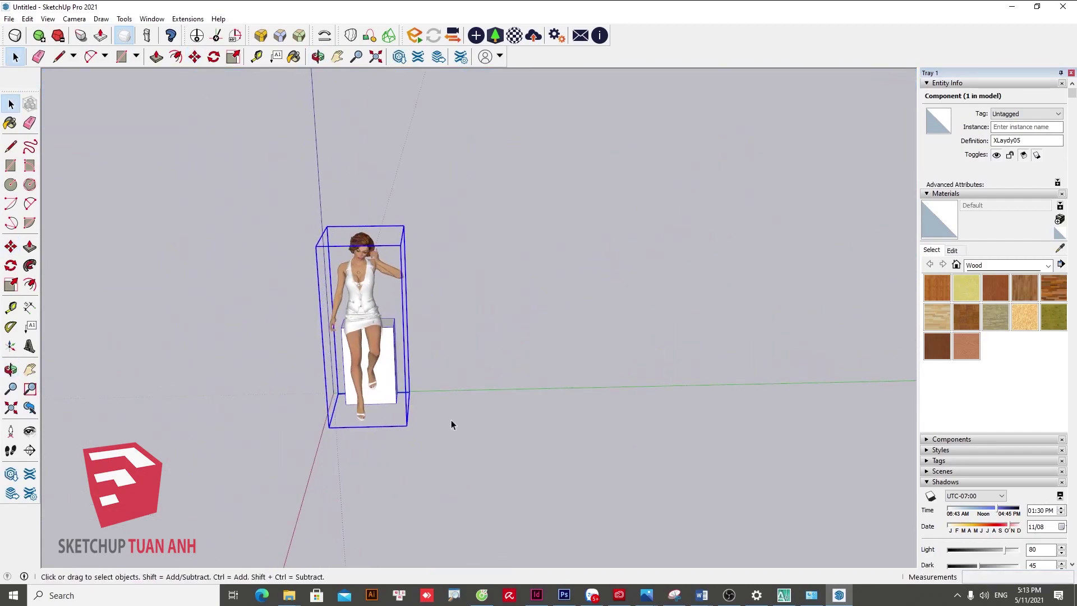
key(l)
click(508, 419)
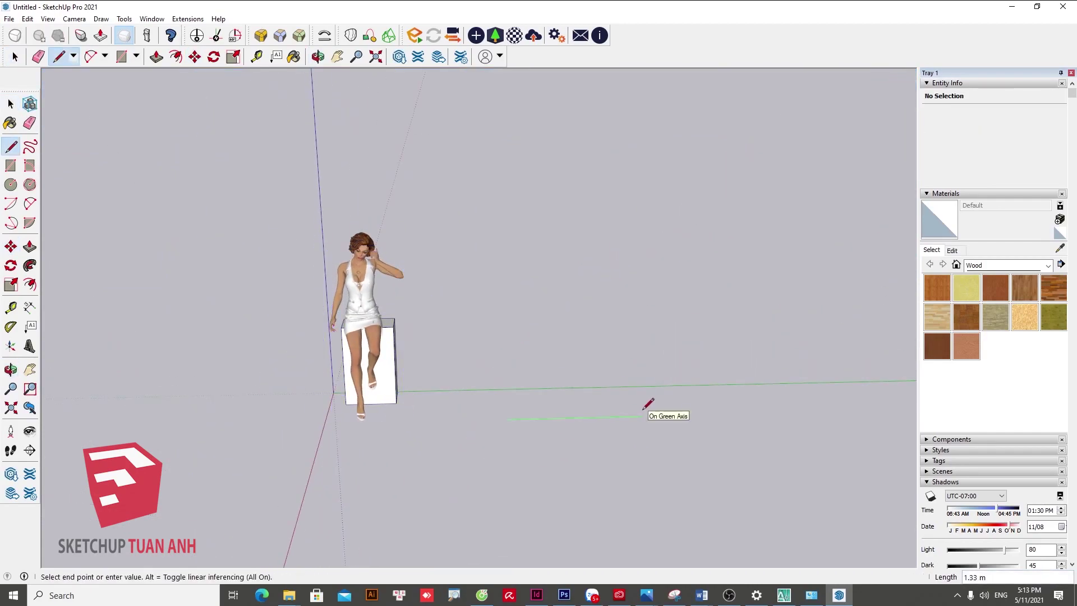
key(space)
key(l)
key(space)
- Set Model Info units to Millimeters with 0 mm display precision
click(152, 19)
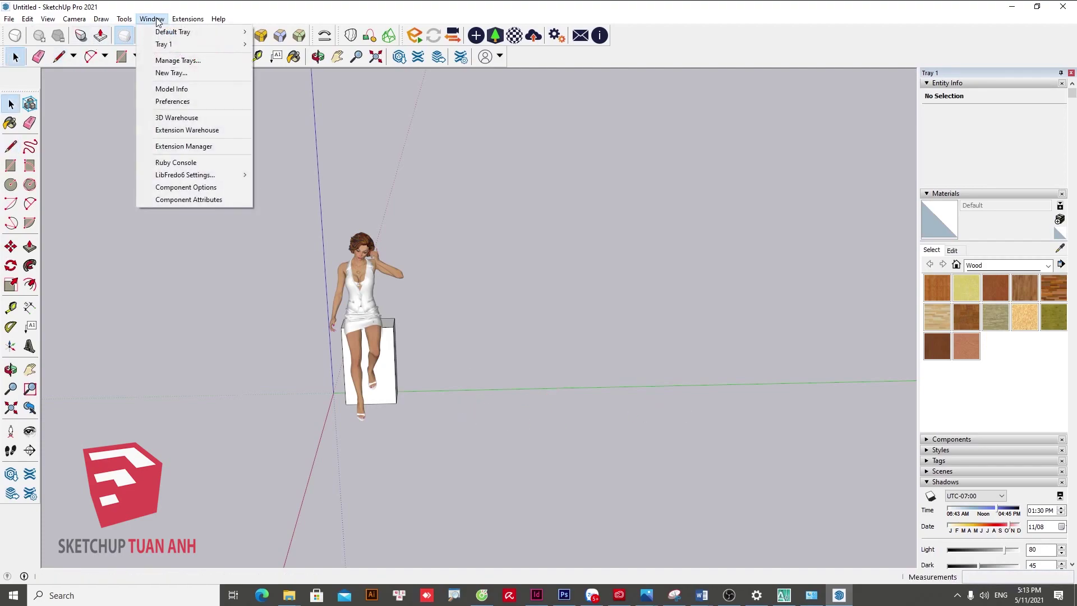
click(191, 90)
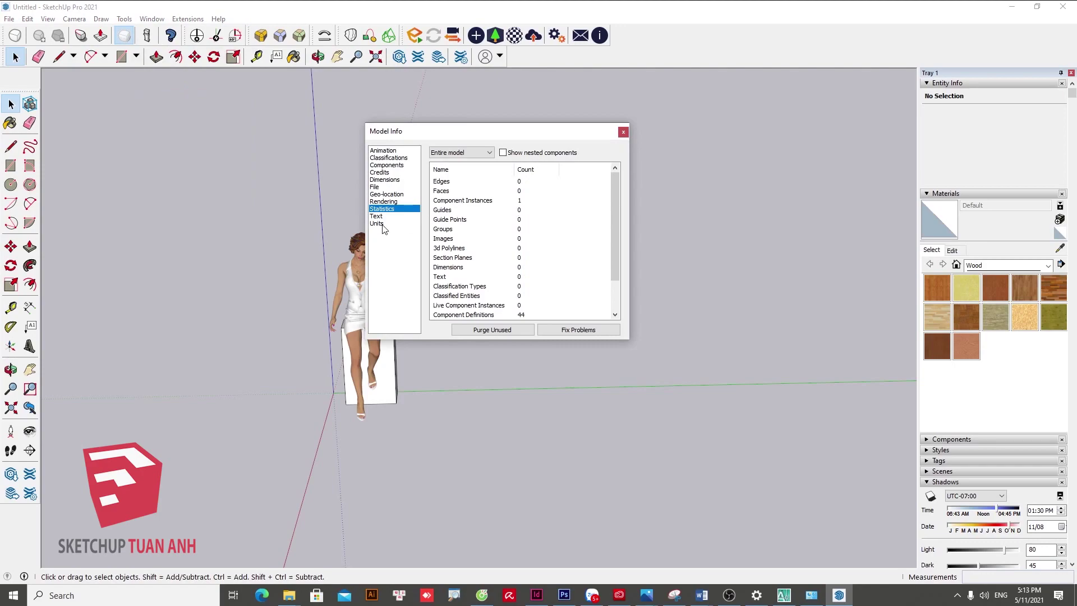
click(377, 223)
click(484, 175)
click(539, 174)
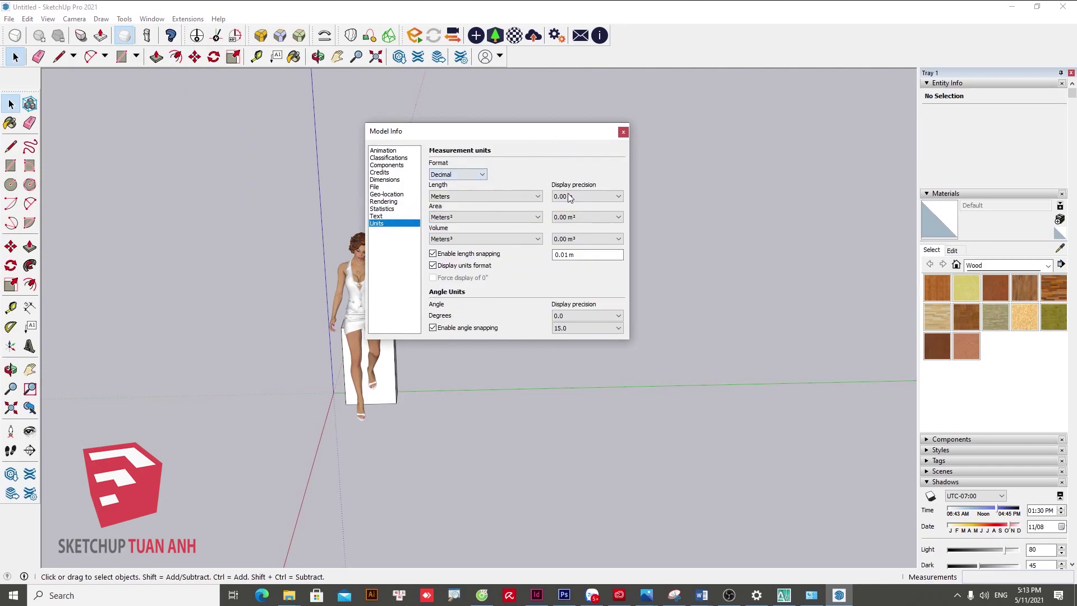
click(617, 196)
click(538, 196)
click(448, 227)
click(617, 196)
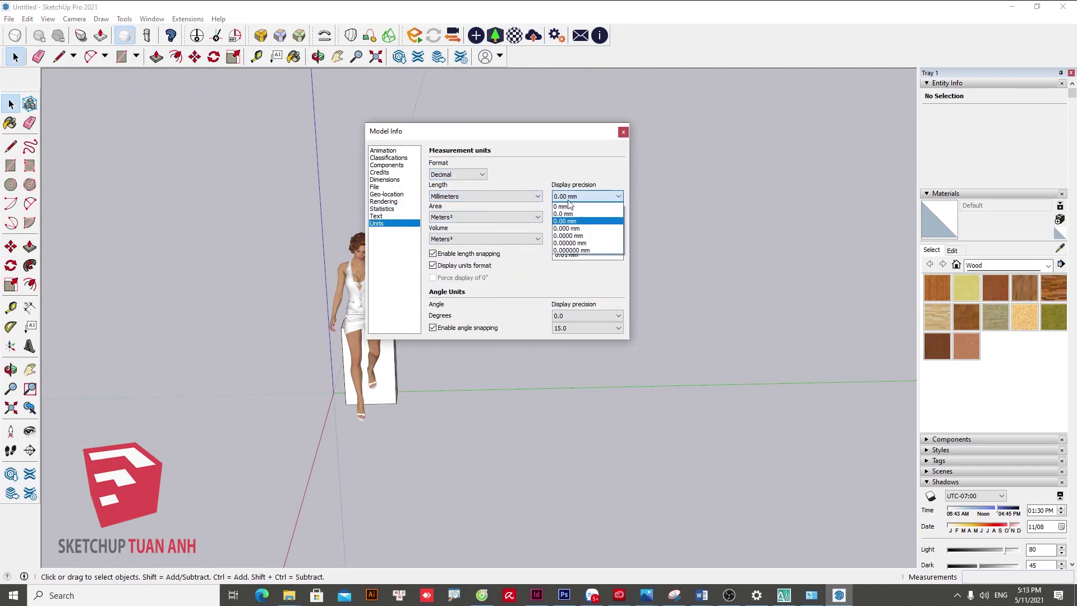
click(561, 206)
click(622, 135)
- Start a test line to check lengths read in millimetres, then lower the view
key(l)
click(332, 399)
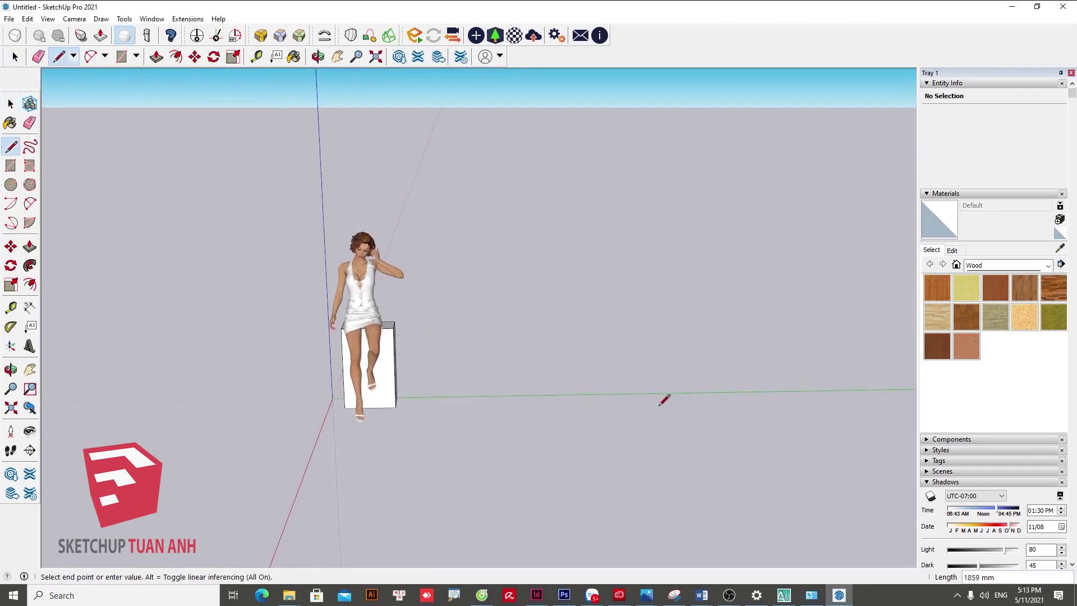
key(space)
middle_drag(433, 433, 416, 329)
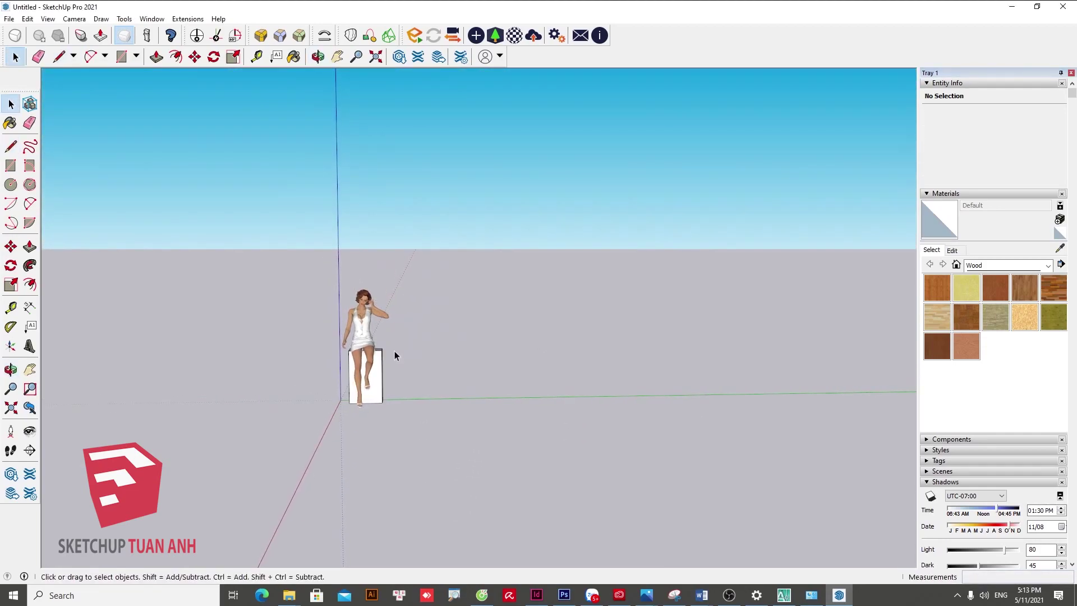
- Apply Default Style from the Default Styles collection in the Styles tray
click(927, 195)
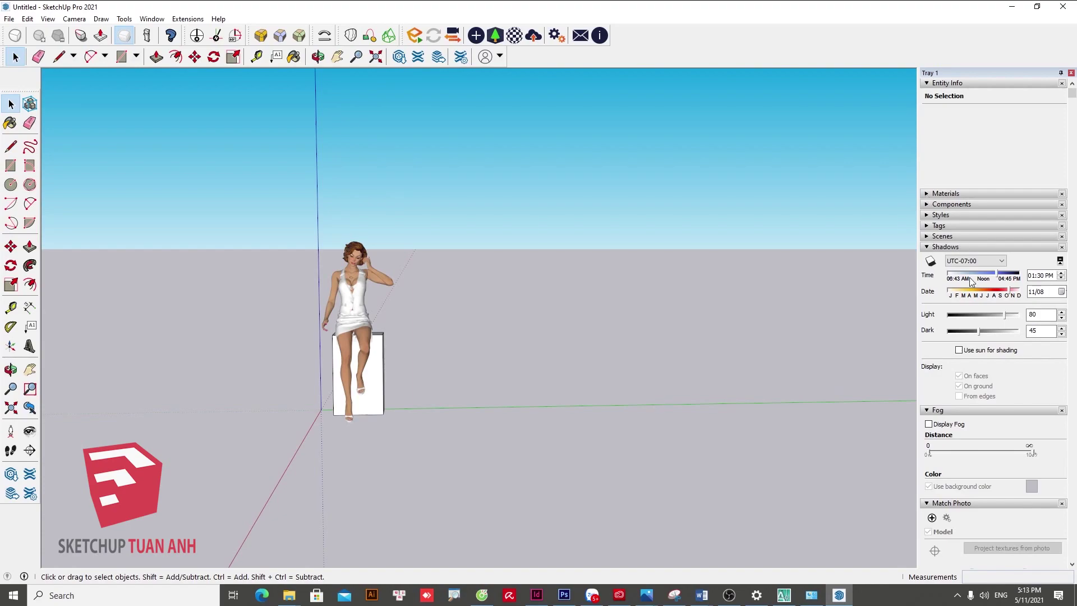
click(938, 215)
click(1048, 287)
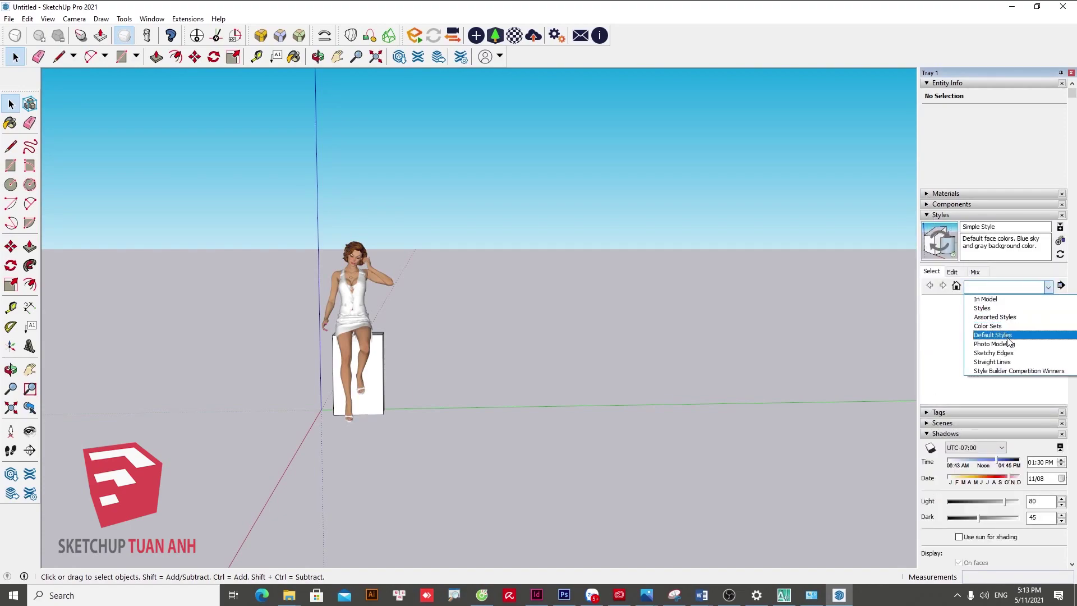
click(1008, 318)
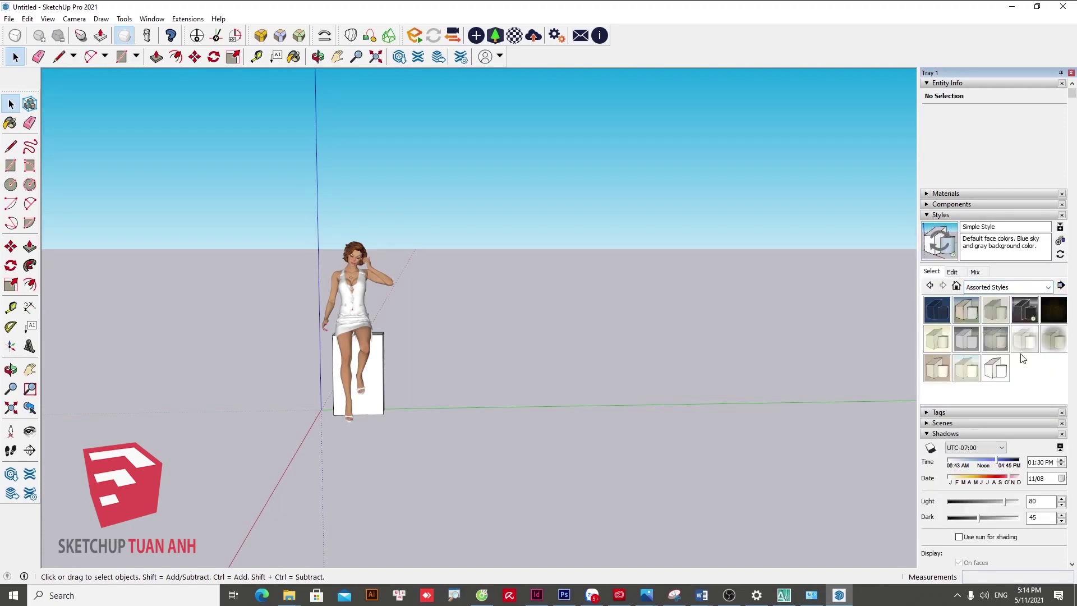
click(1010, 288)
click(993, 335)
click(1028, 317)
- Look around the scene with Shift+L, then open the style's Edit settings
key(shift+l)
drag(481, 446, 361, 424)
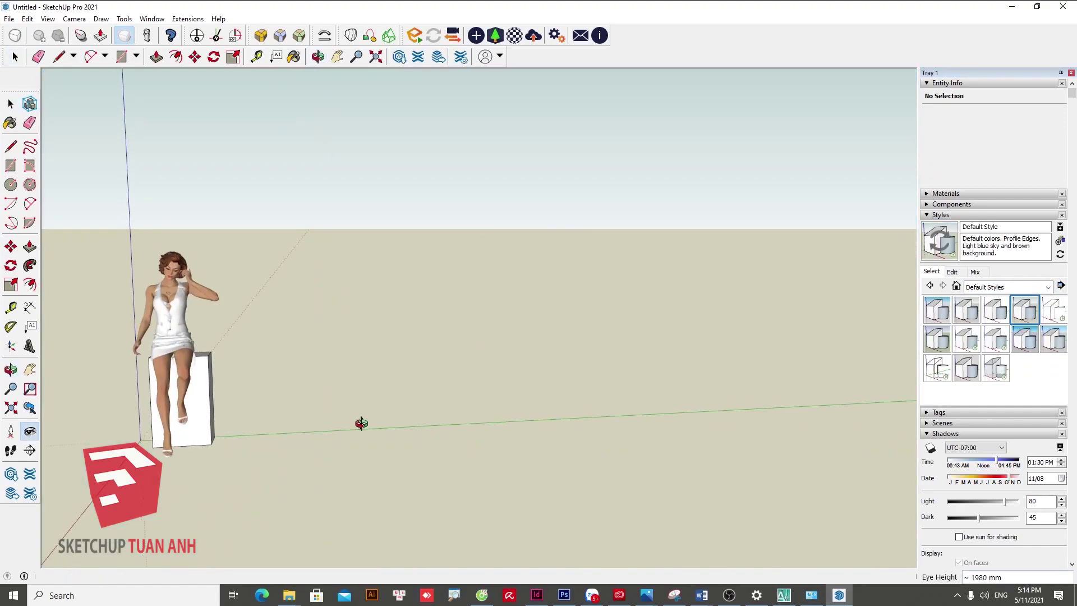
middle_drag(361, 424, 426, 414)
drag(437, 408, 443, 411)
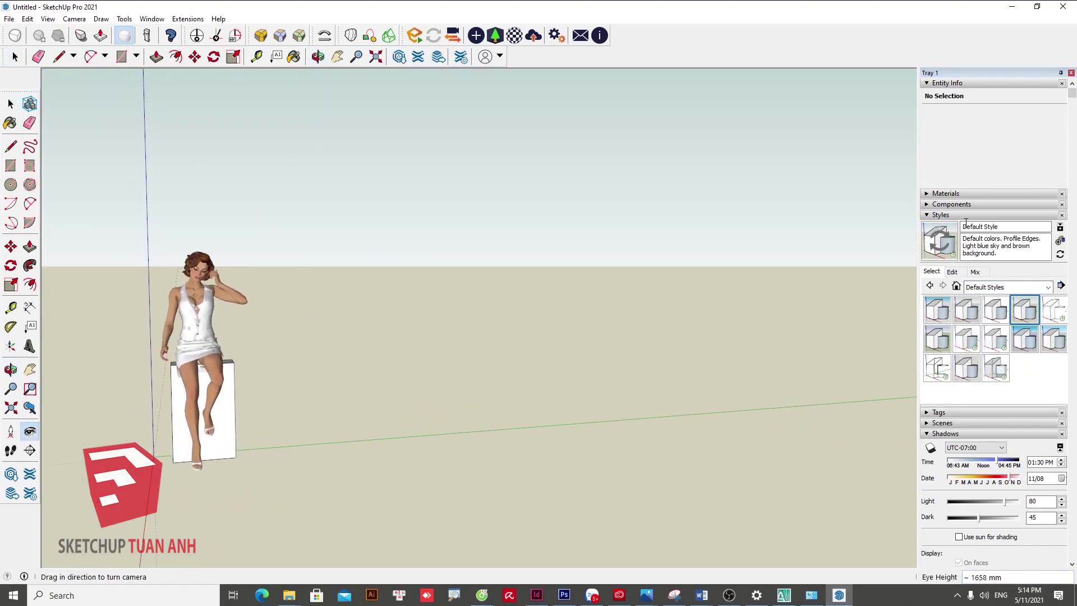
click(956, 274)
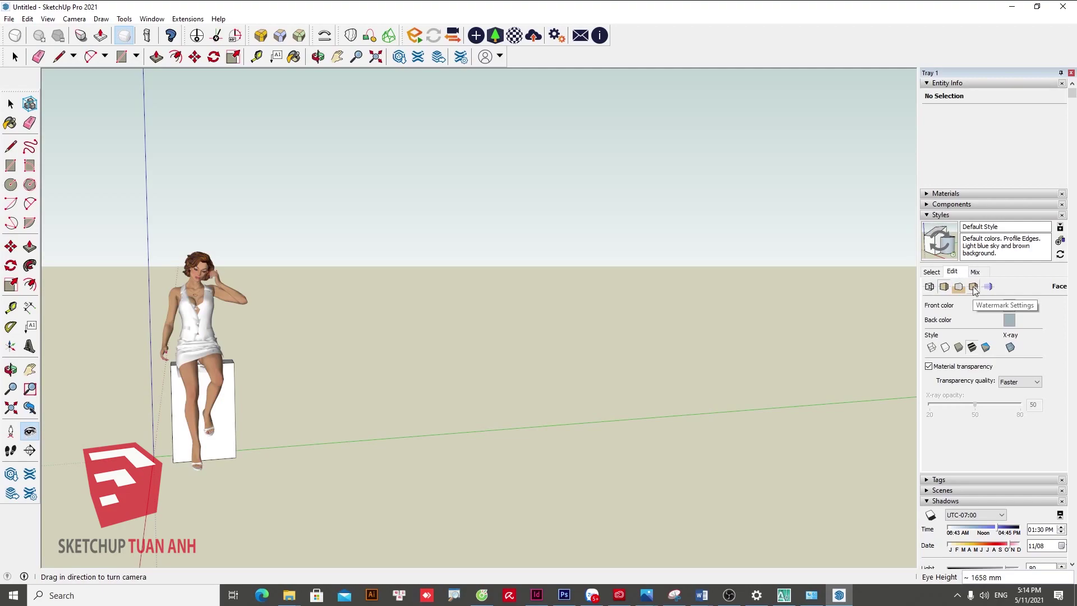
- Add the 2LOGOSKETCHUPOK1 image from the Desktop 'cam xoa' folder as a new watermark
click(974, 287)
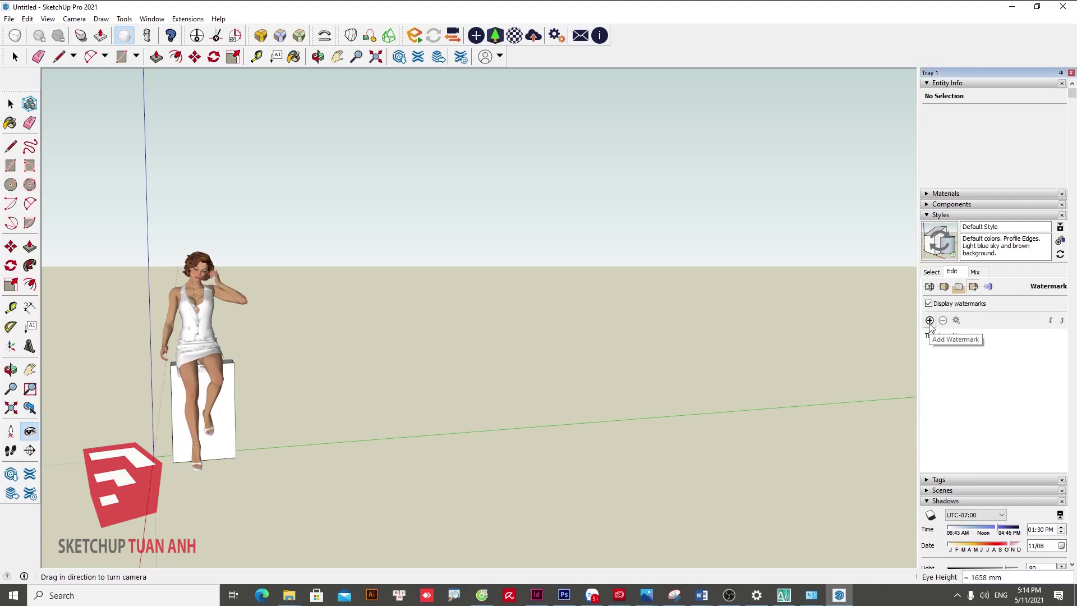
click(930, 321)
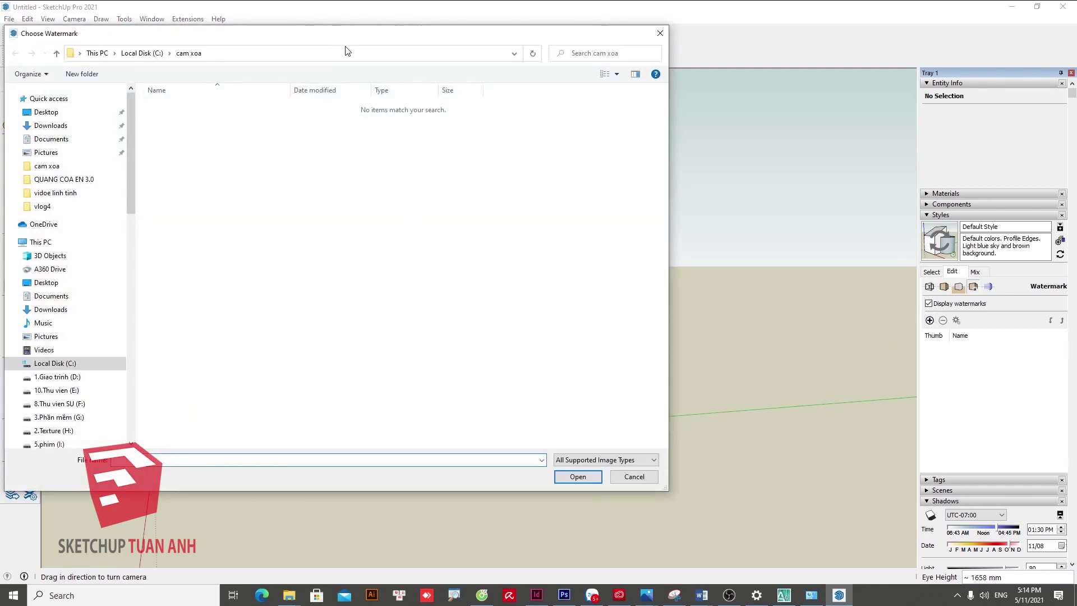
drag(357, 35, 436, 34)
click(125, 112)
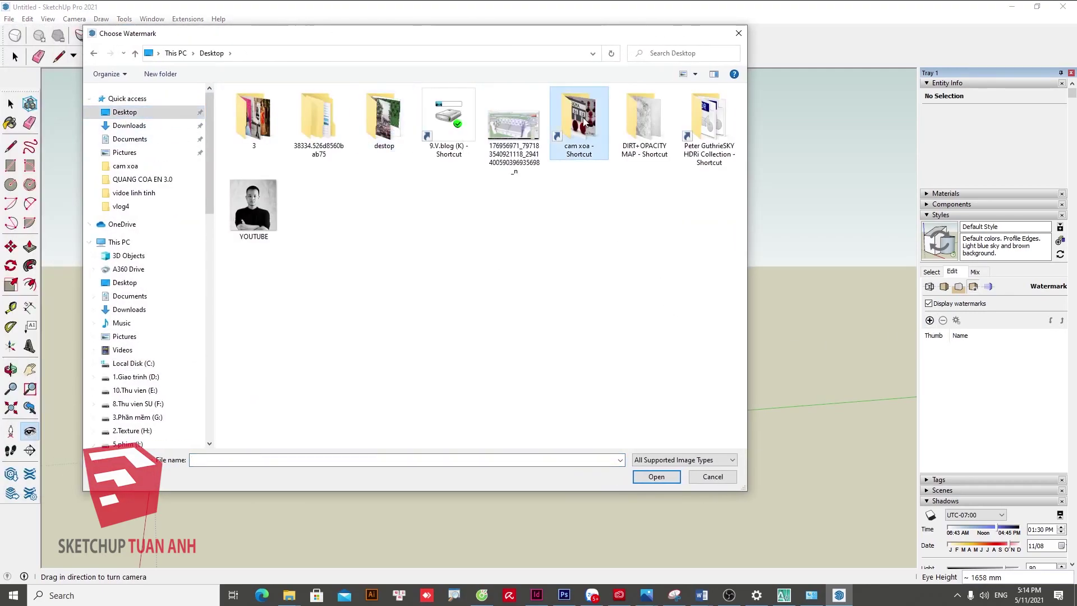
double_click(585, 123)
scroll(558, 289, down, 3)
click(701, 241)
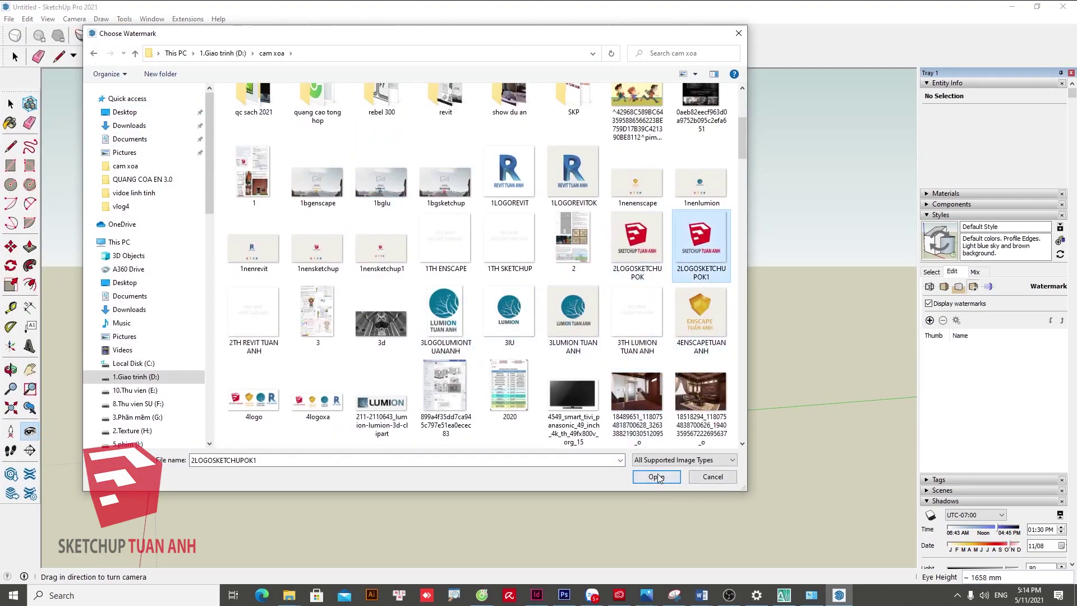
click(657, 477)
- Set the watermark as an overlay, positioned top-left at a smaller scale, and finish it
click(503, 312)
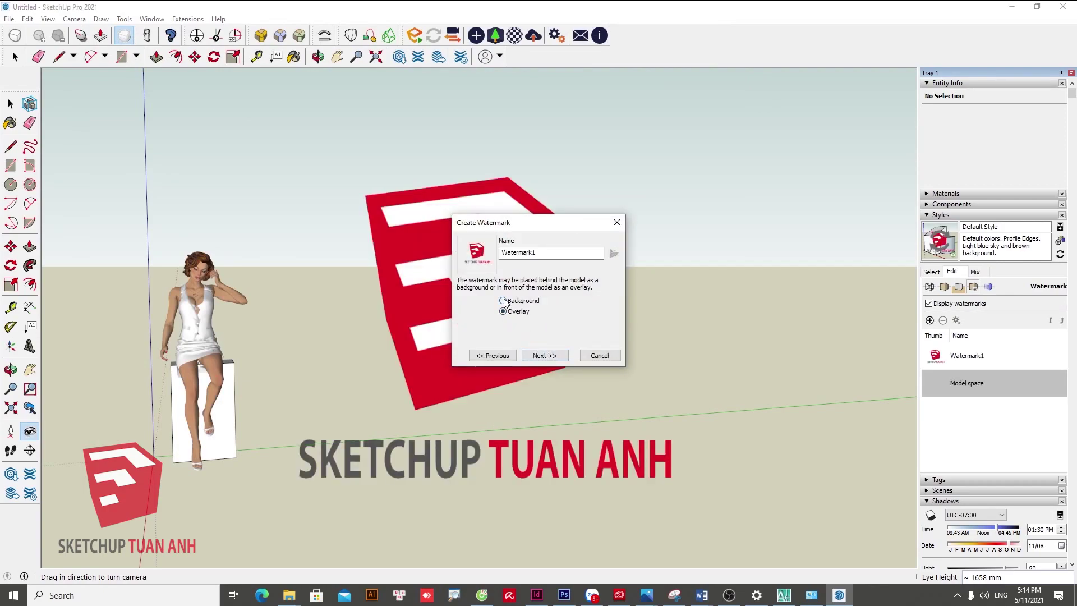
click(504, 301)
click(503, 311)
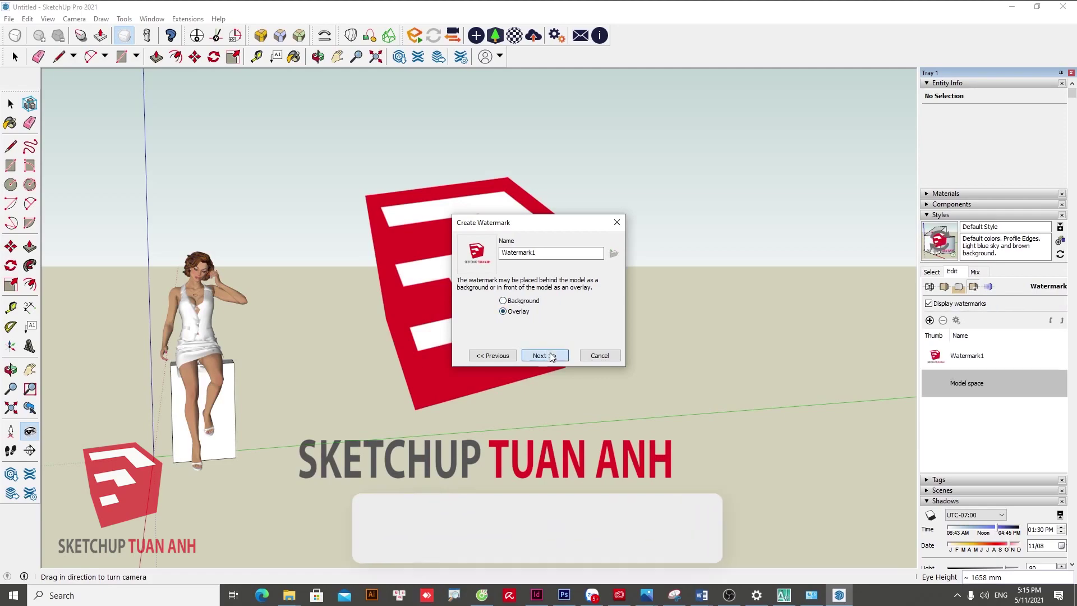
click(545, 356)
click(555, 356)
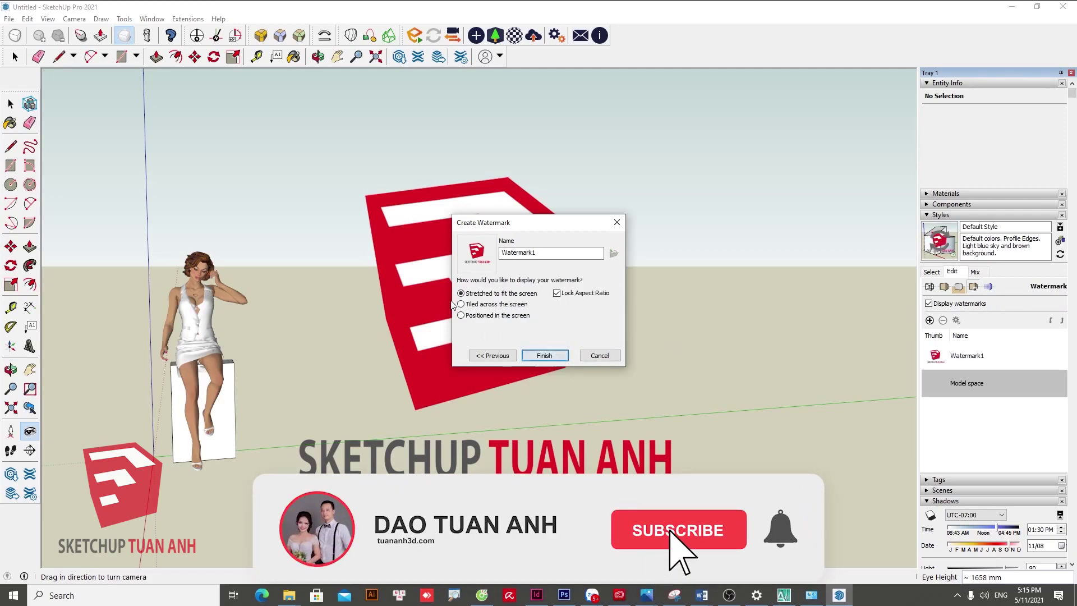
click(461, 304)
click(461, 316)
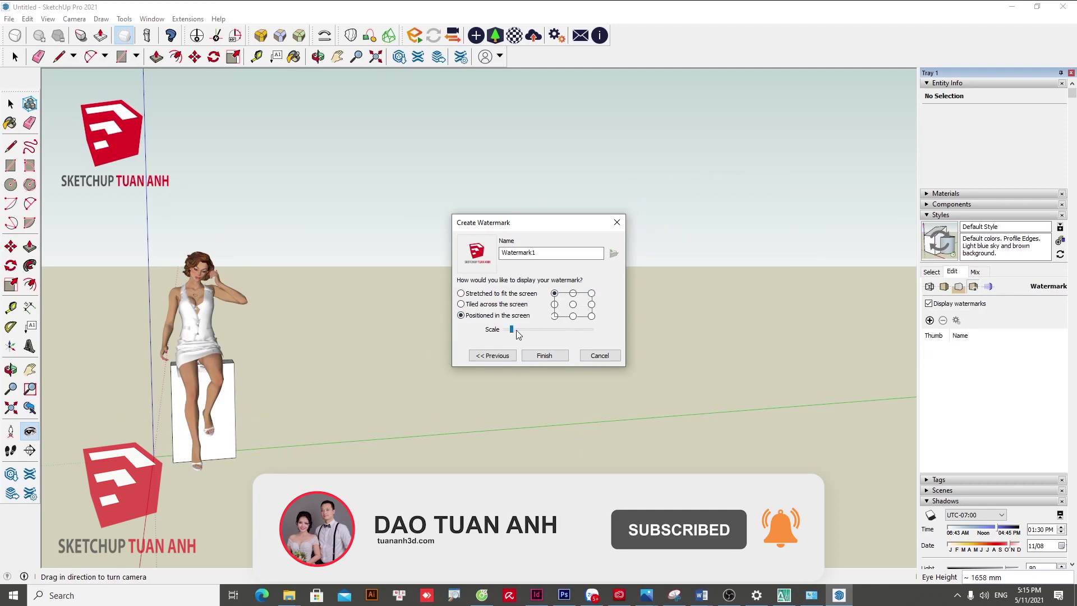
drag(517, 330, 509, 330)
click(544, 355)
middle_drag(421, 372, 321, 453)
- Draw a rectangle on the ground and push/pull it into a tall test box
scroll(342, 327, down, 5)
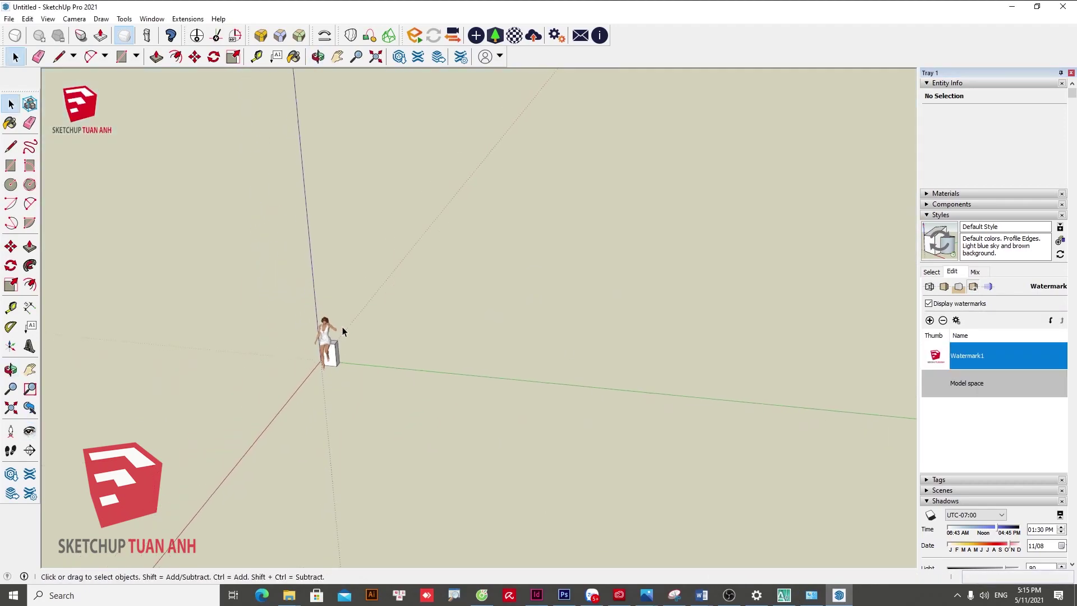
key(r)
click(437, 344)
click(796, 464)
key(p)
scroll(551, 416, down, 1)
double_click(551, 416)
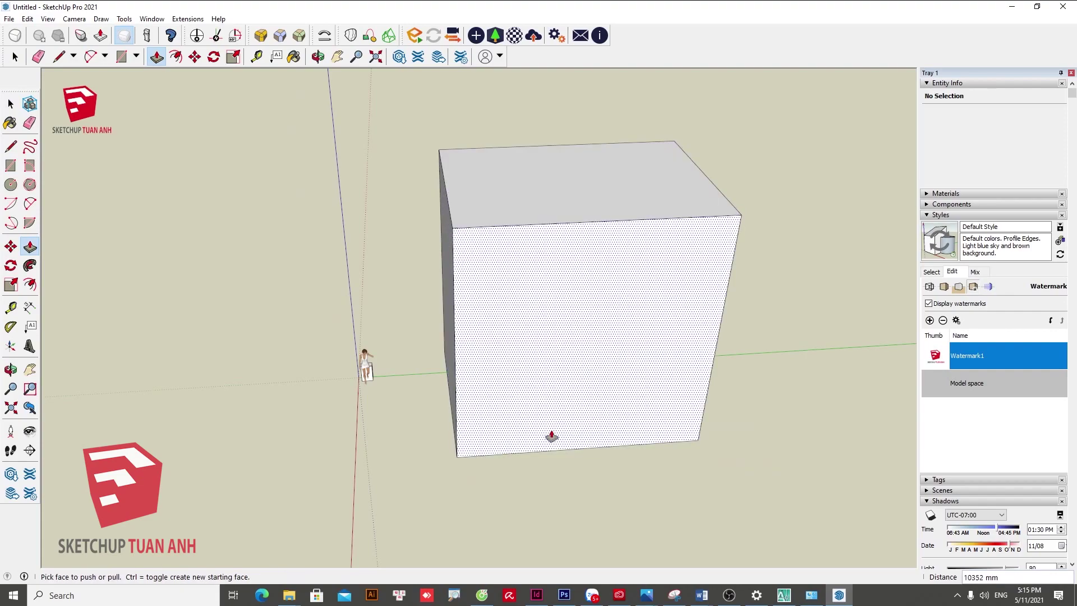
- Orbit and zoom around the test box to check the watermark stays fixed
middle_drag(551, 435, 694, 339)
key(space)
scroll(692, 330, up, 3)
scroll(392, 343, up, 3)
scroll(391, 343, down, 3)
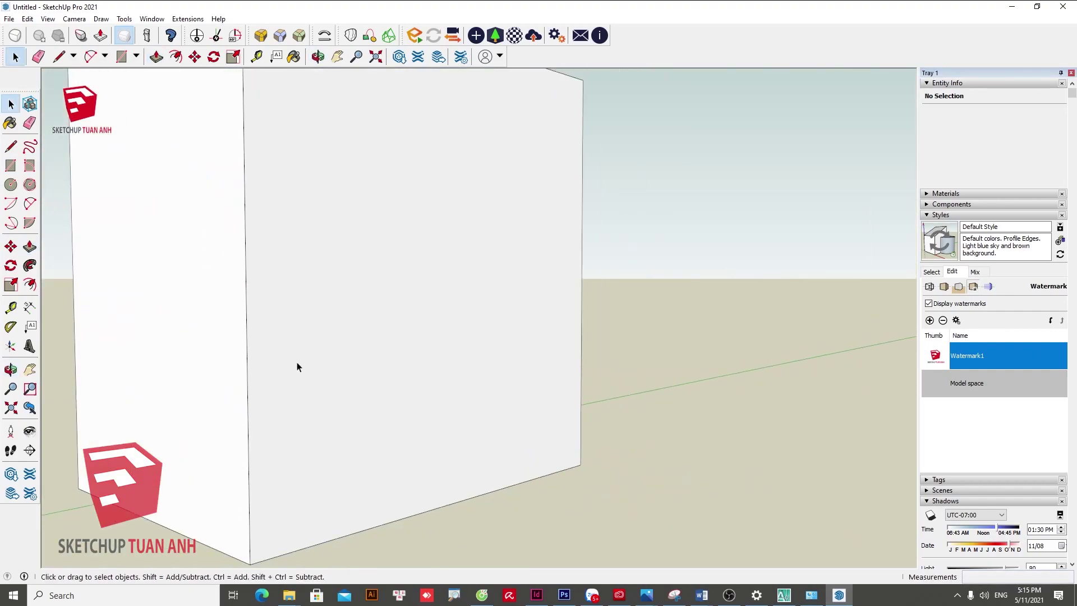
middle_drag(295, 365, 419, 310)
scroll(351, 238, up, 3)
mouse_move(351, 238)
middle_down()
mouse_move(346, 344)
mouse_move(321, 359)
mouse_move(494, 411)
mouse_move(528, 440)
middle_up()
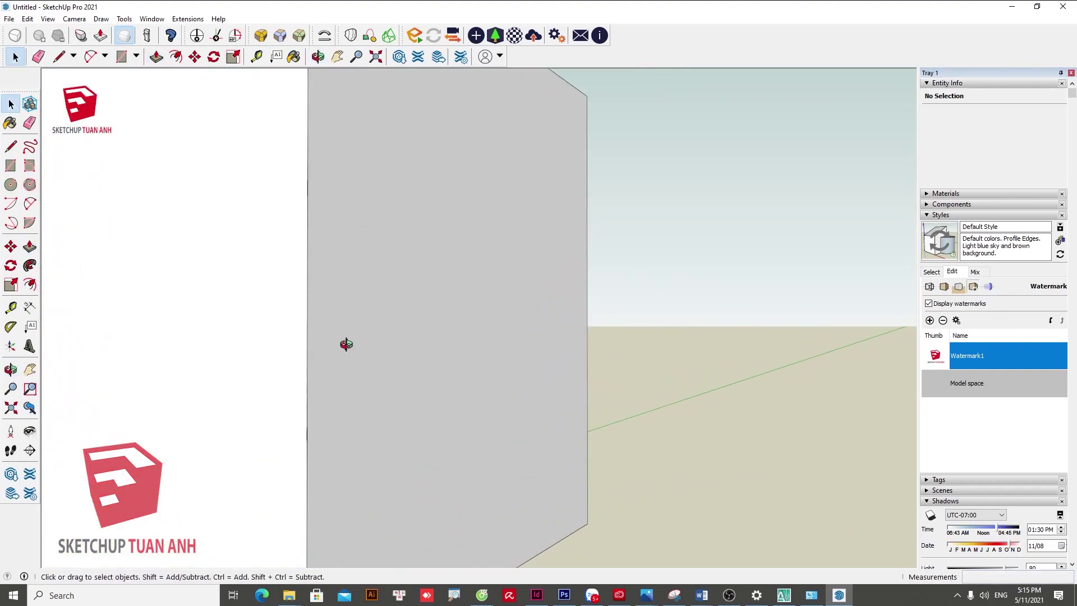
scroll(346, 344, down, 2)
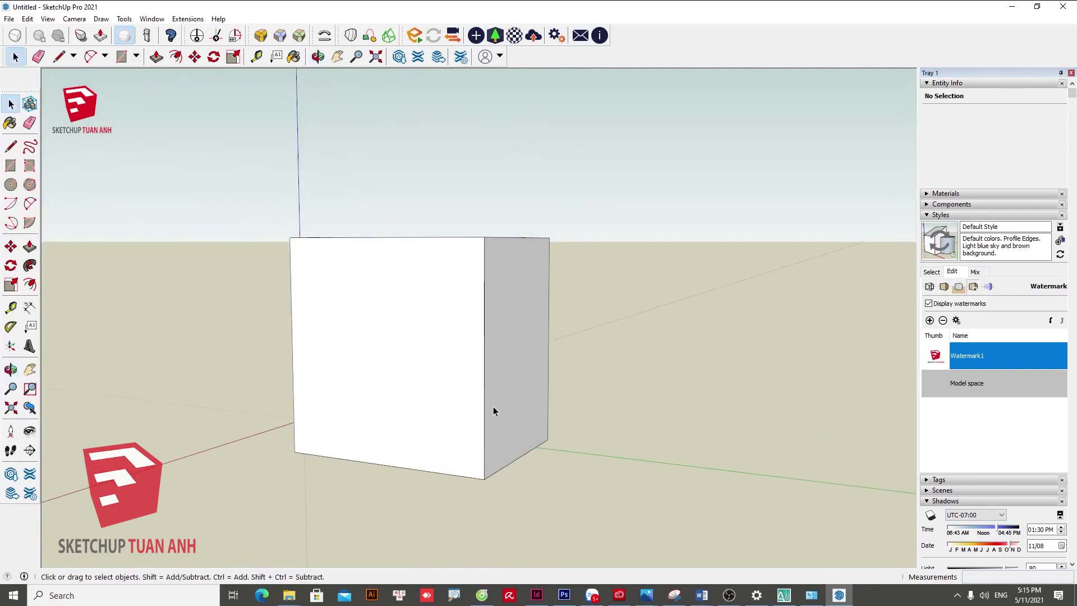
scroll(493, 407, up, 3)
scroll(529, 440, down, 4)
middle_drag(440, 368, 483, 387)
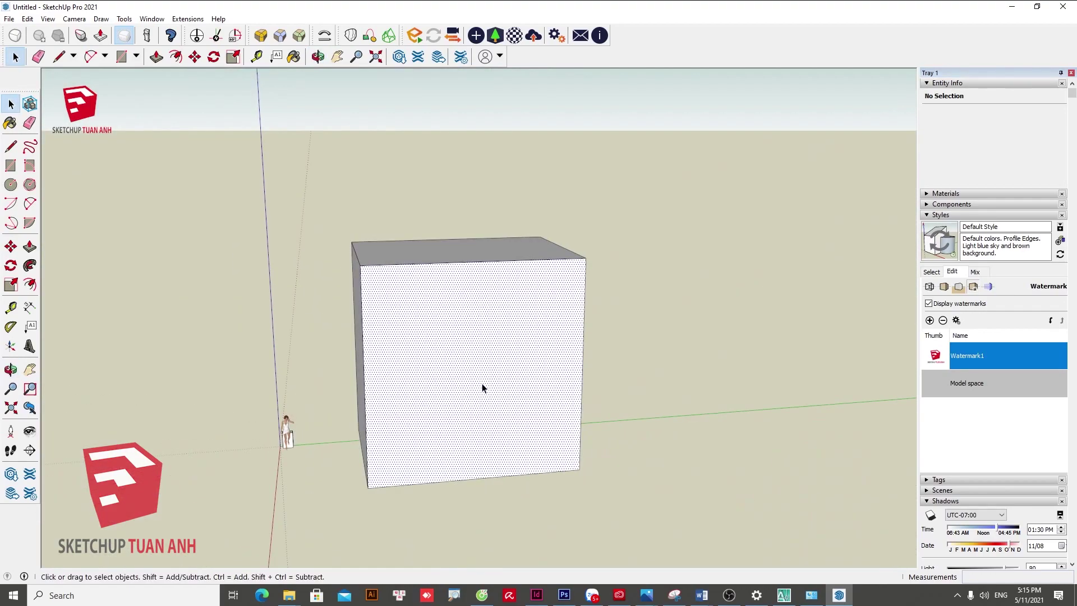
- Select and delete the test box, leaving only the seated figure in view
triple_click(482, 387)
scroll(482, 385, down, 2)
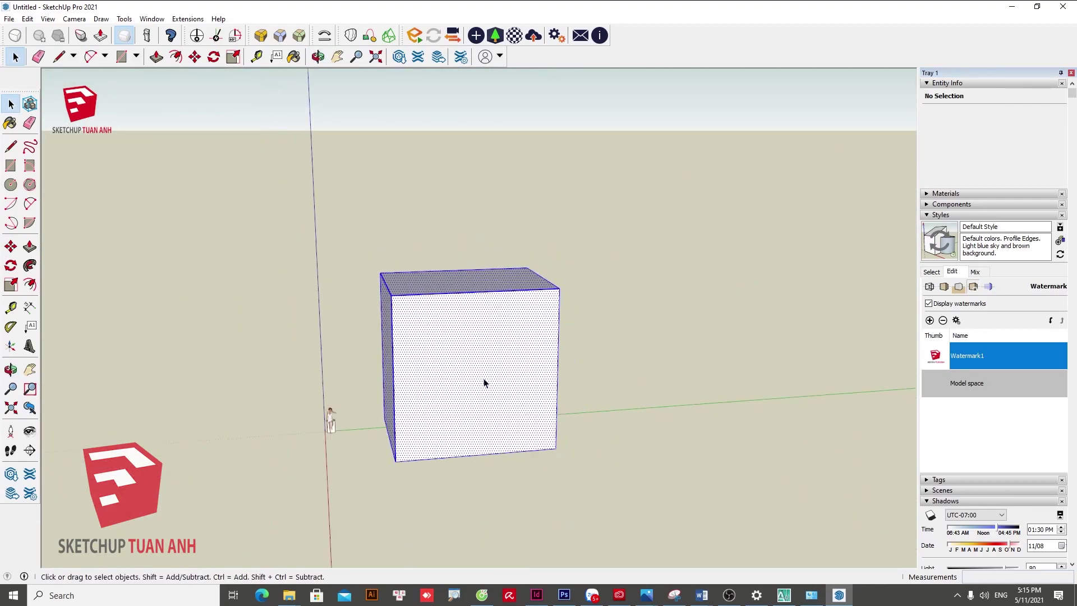
key(Delete)
scroll(361, 442, up, 2)
scroll(300, 457, up, 3)
middle_drag(299, 458, 315, 404)
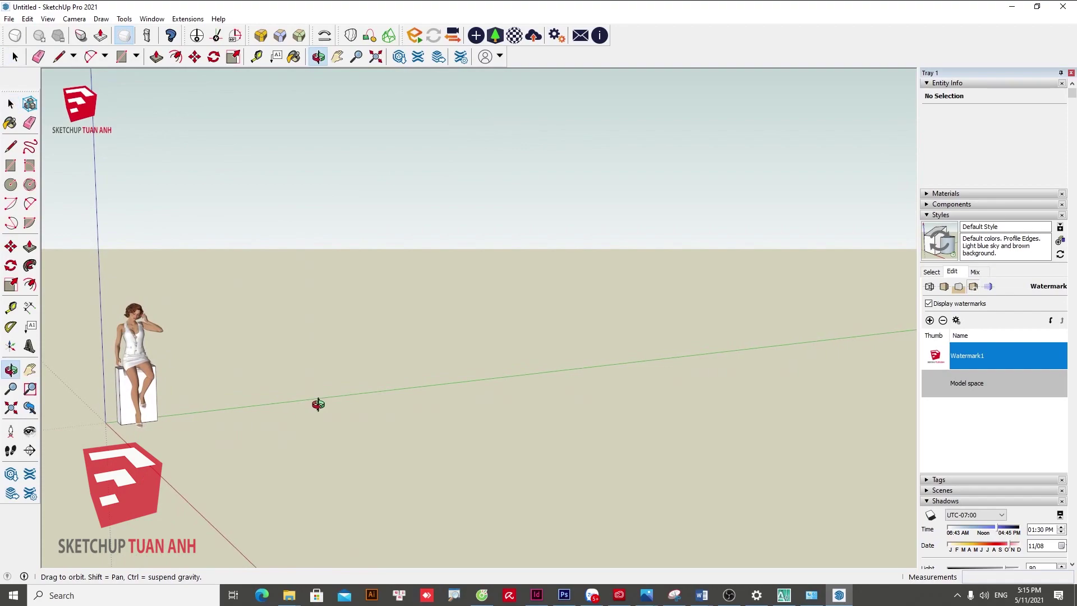
click(9, 18)
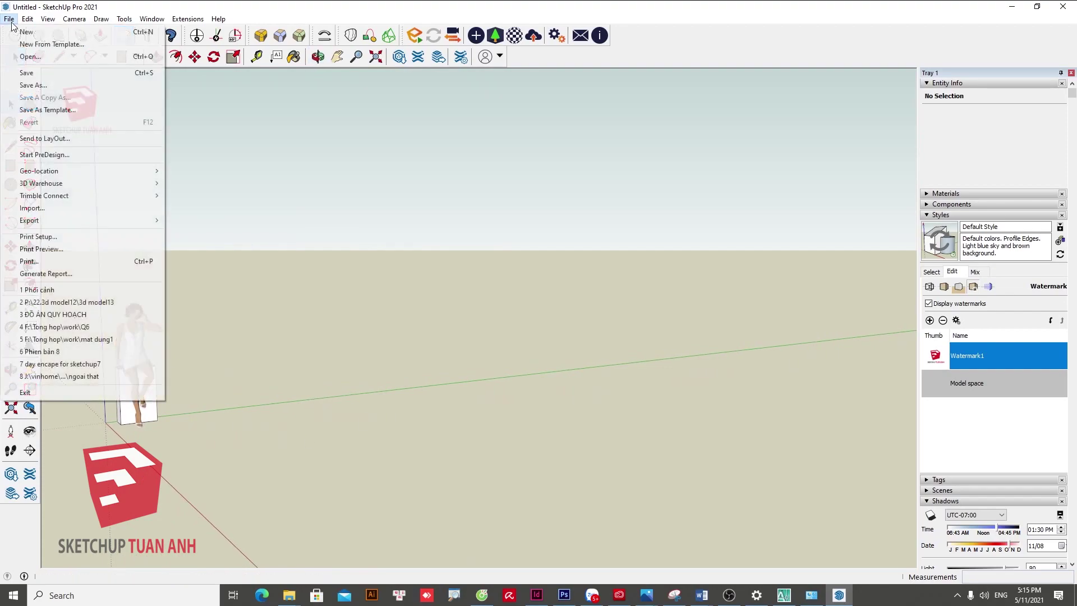
- Save the model as the default template named 'File goc'
click(63, 112)
text(File goc)
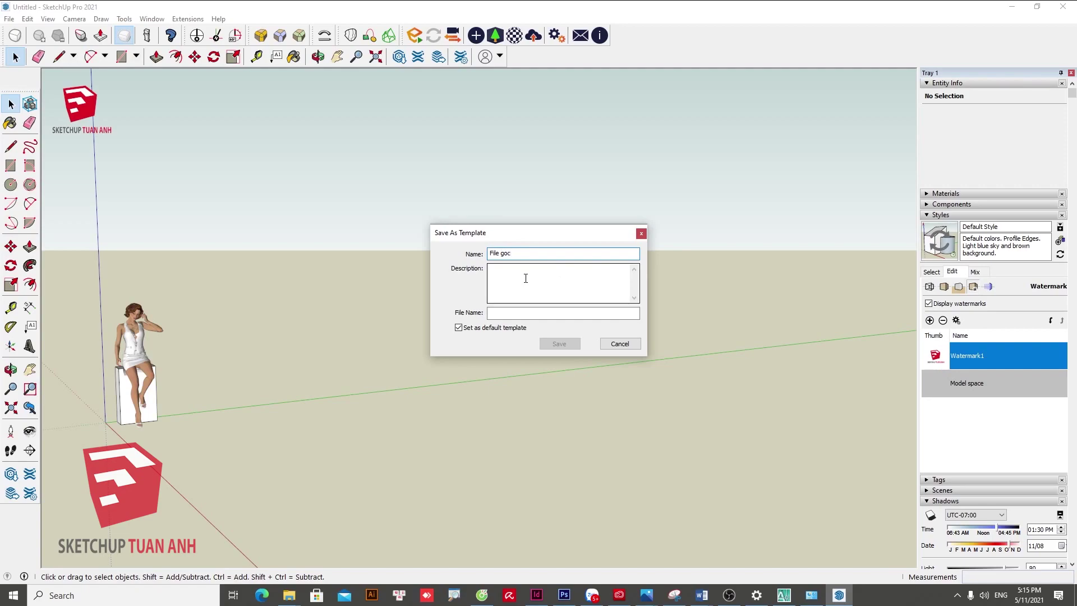
click(515, 278)
text(chuan)
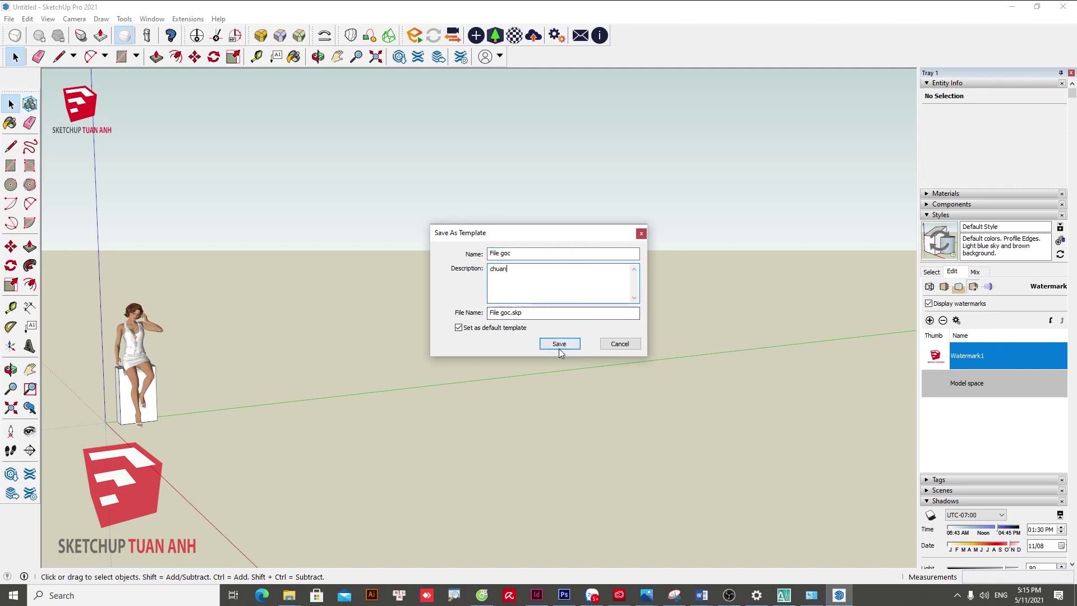
click(560, 346)
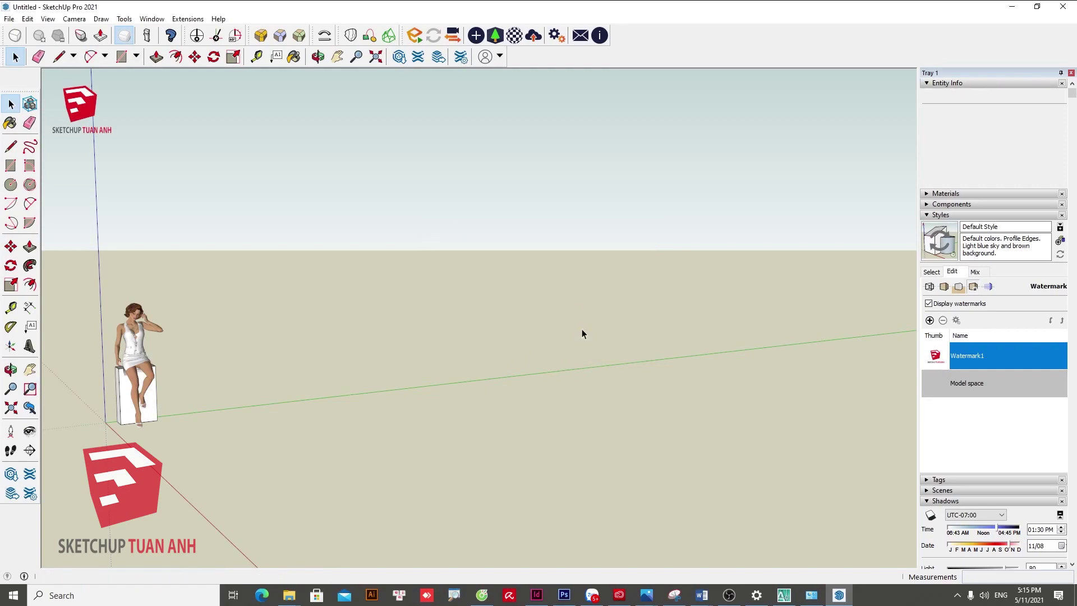
- Close SketchUp and refresh the desktop
click(1063, 7)
right_click(738, 237)
click(800, 268)
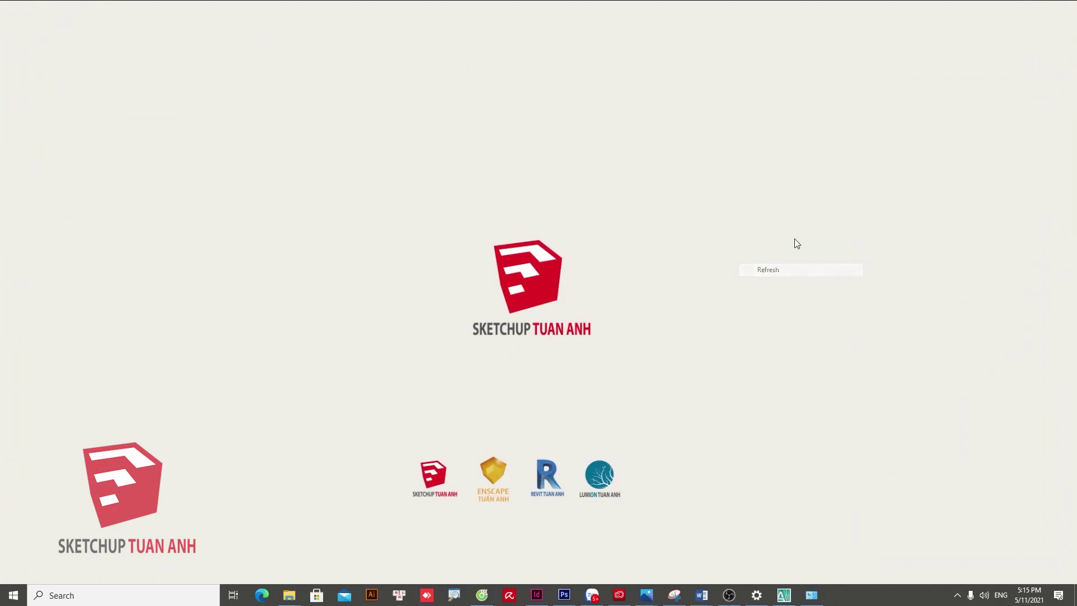
right_click(303, 237)
click(365, 273)
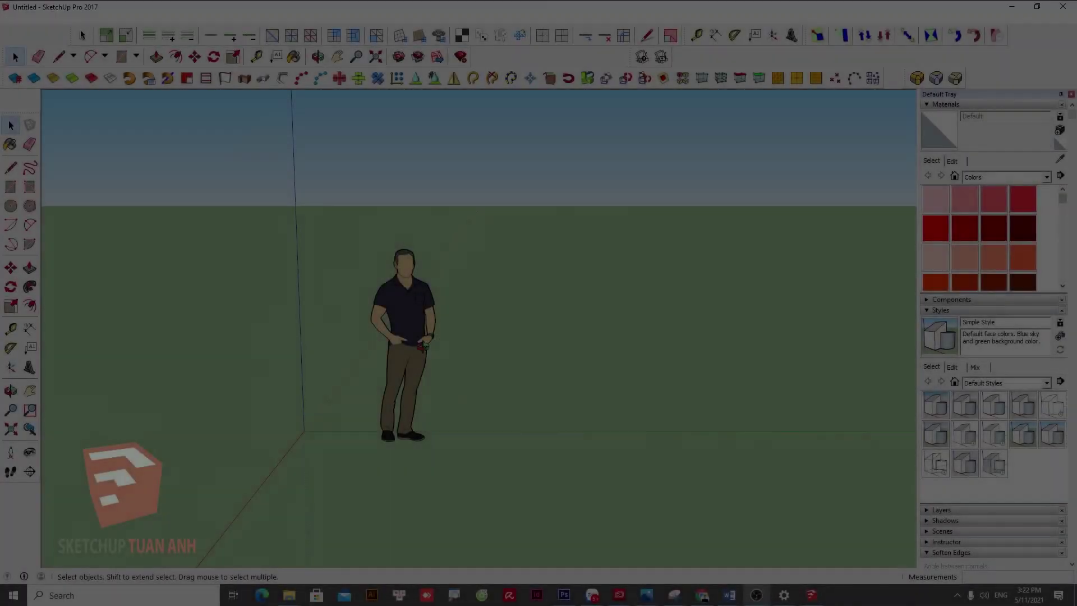
- Zoom out from the fingertip close-up until the whole standing figure shows on the ground
scroll(382, 348, up, 2)
scroll(393, 331, up, 1)
scroll(391, 333, up, 1)
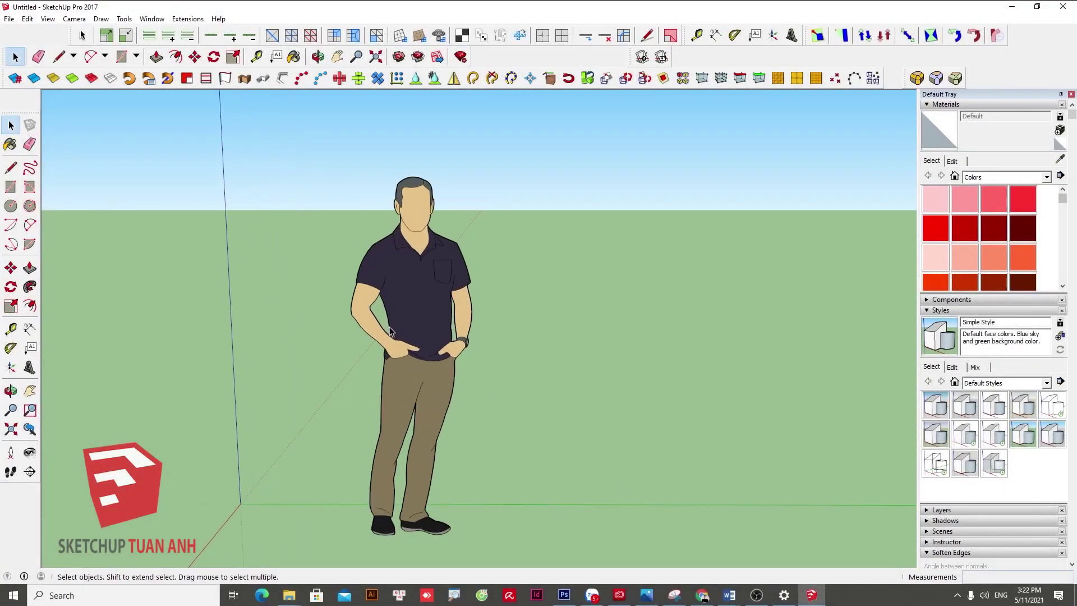
scroll(391, 332, up, 2)
scroll(426, 353, up, 2)
scroll(443, 359, up, 2)
scroll(448, 343, up, 2)
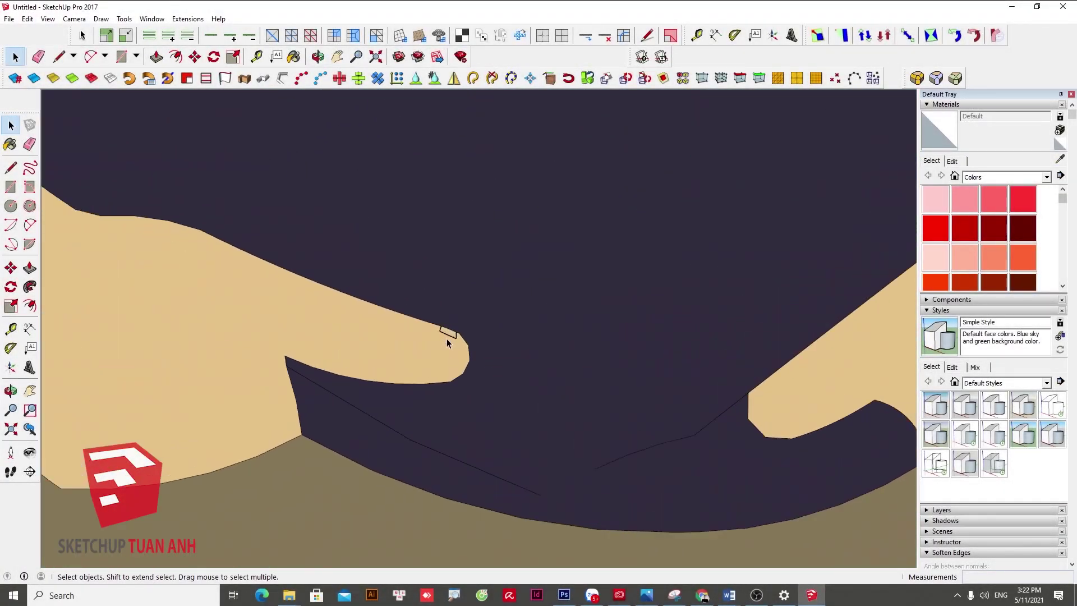
scroll(447, 343, up, 2)
scroll(446, 342, up, 2)
scroll(449, 337, up, 1)
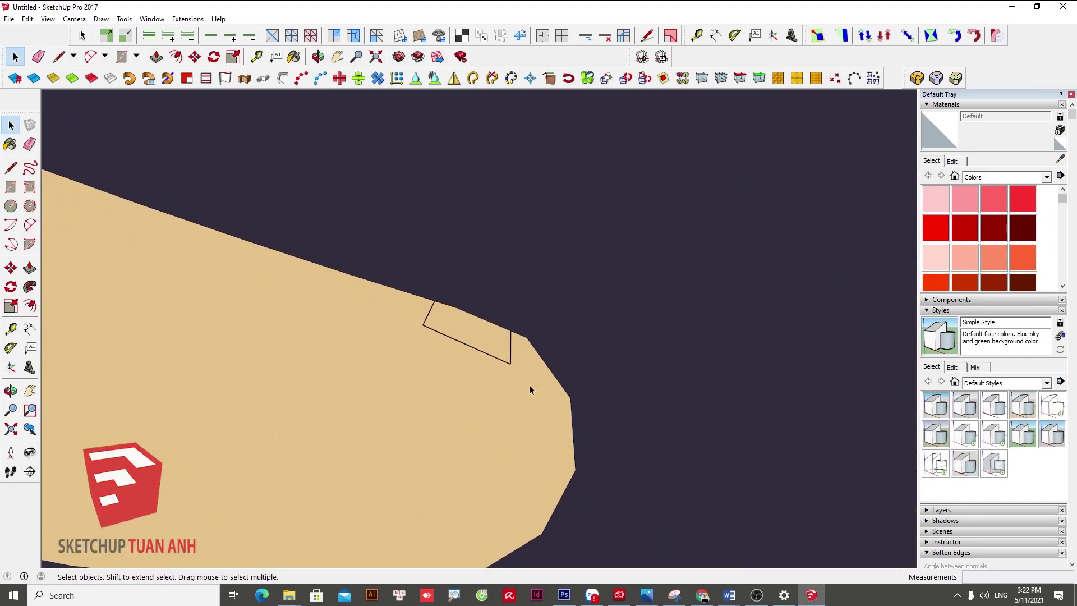
scroll(530, 385, up, 1)
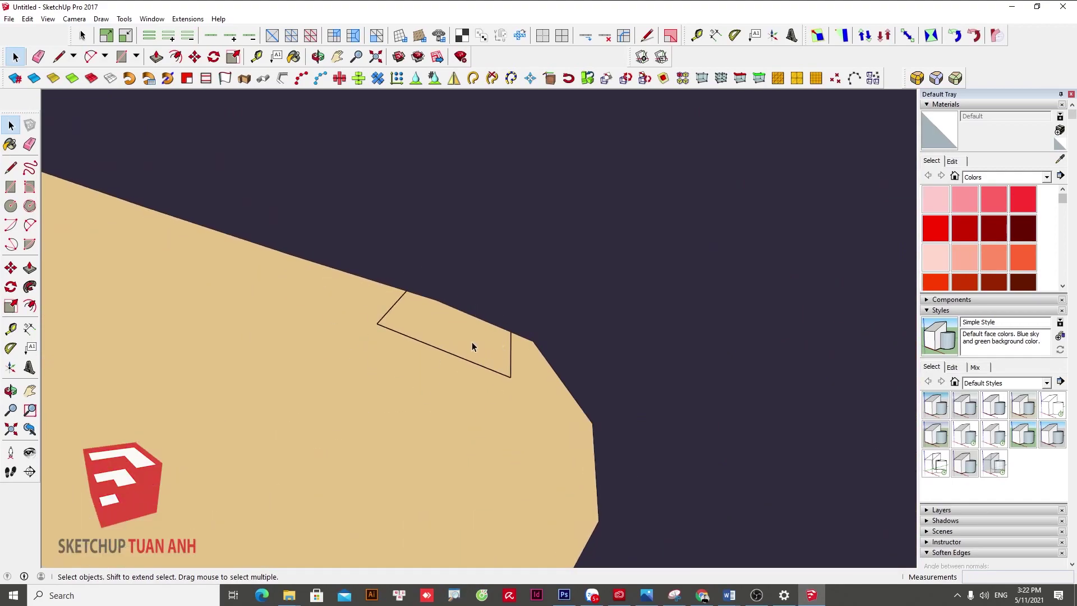
scroll(468, 340, down, 2)
scroll(468, 343, down, 3)
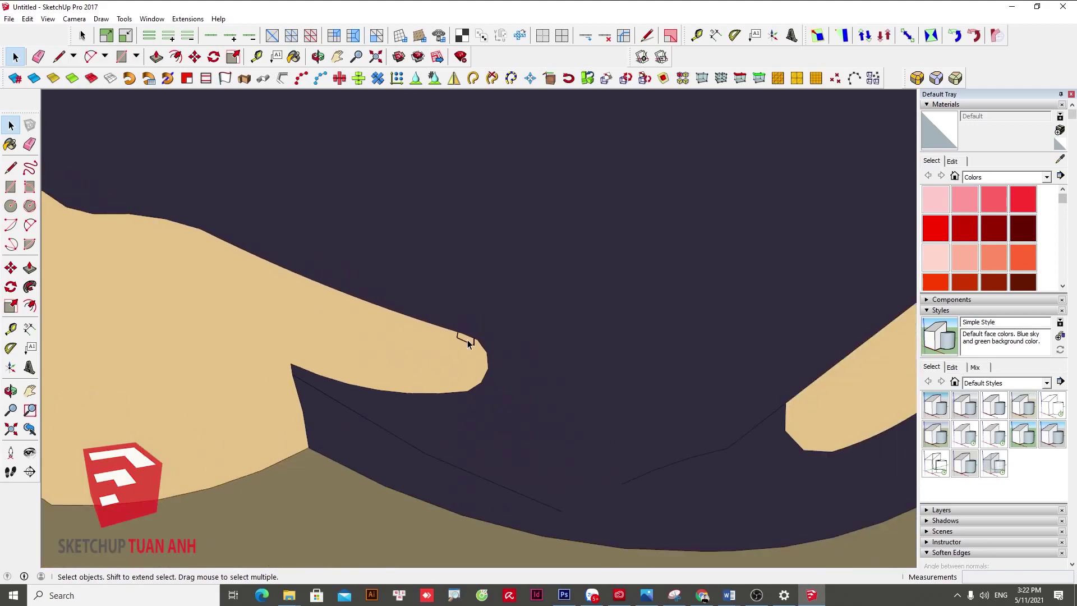
scroll(468, 343, down, 3)
scroll(460, 344, down, 3)
scroll(452, 344, down, 3)
- Draw a rectangle around the standing figure and push/pull it into a tall enclosing box
scroll(444, 346, down, 2)
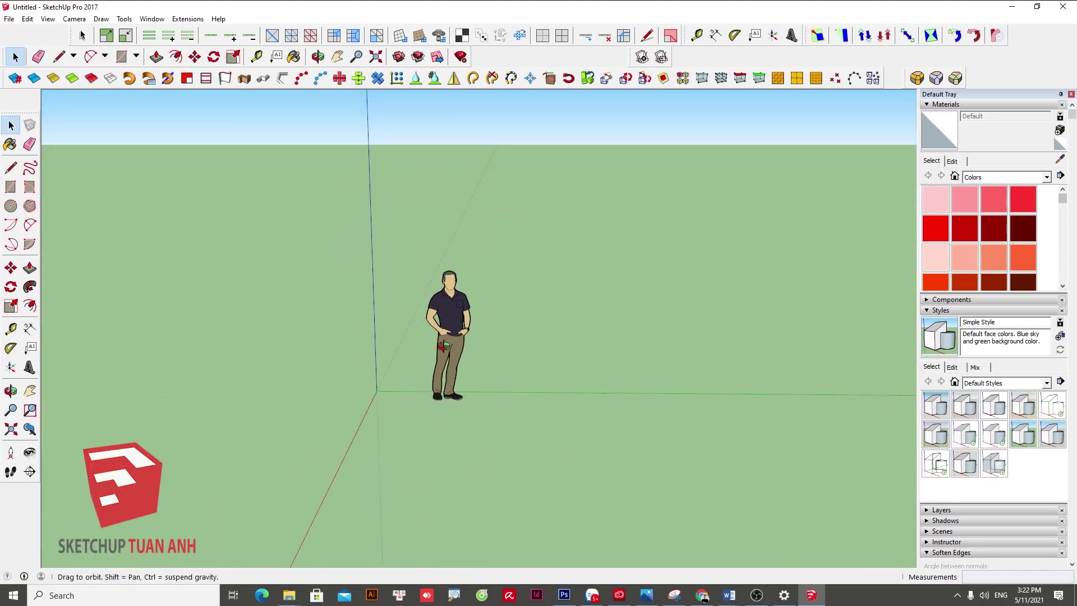
middle_drag(443, 345, 387, 372)
key(r)
click(318, 325)
click(601, 449)
key(p)
scroll(535, 418, up, 2)
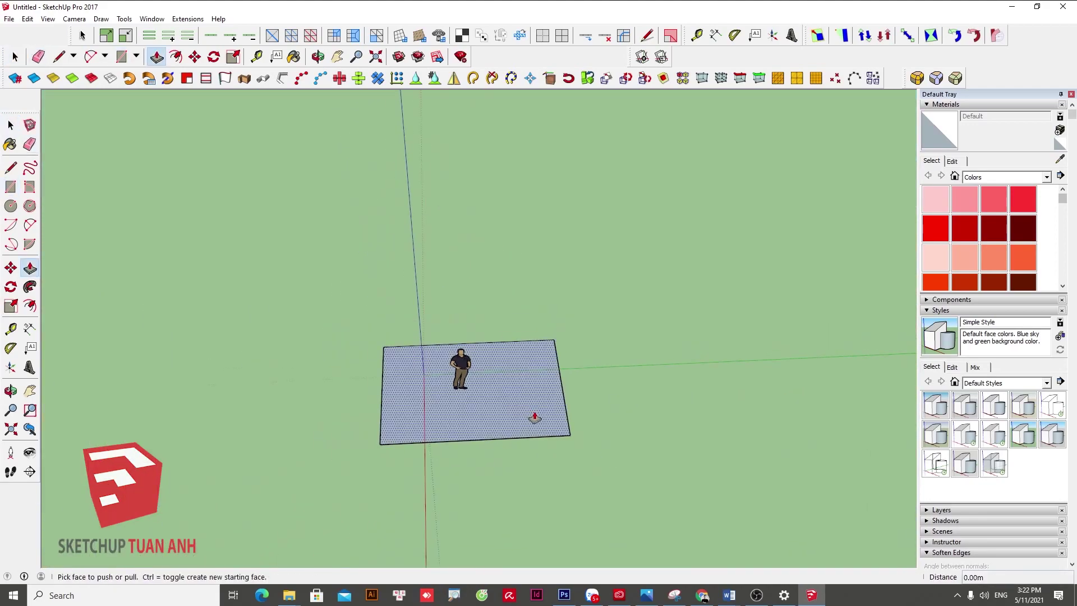
scroll(535, 418, up, 2)
key(space)
key(p)
drag(528, 388, 503, 356)
key(space)
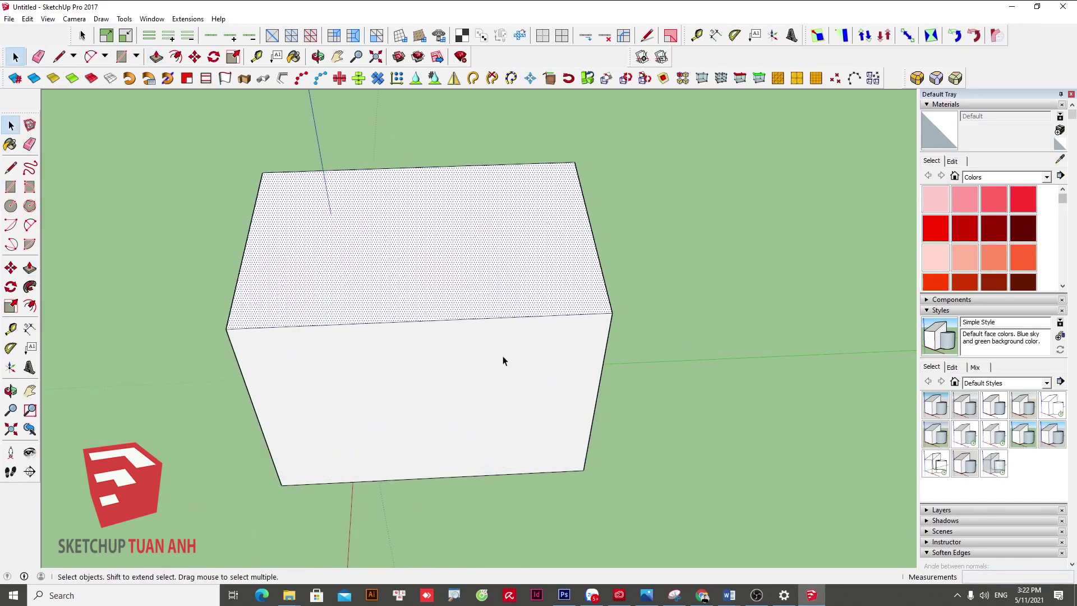
scroll(503, 361, down, 2)
double_click(493, 329)
- Zoom out and draw a much larger rectangle on the ground beside the figure
scroll(318, 307, down, 2)
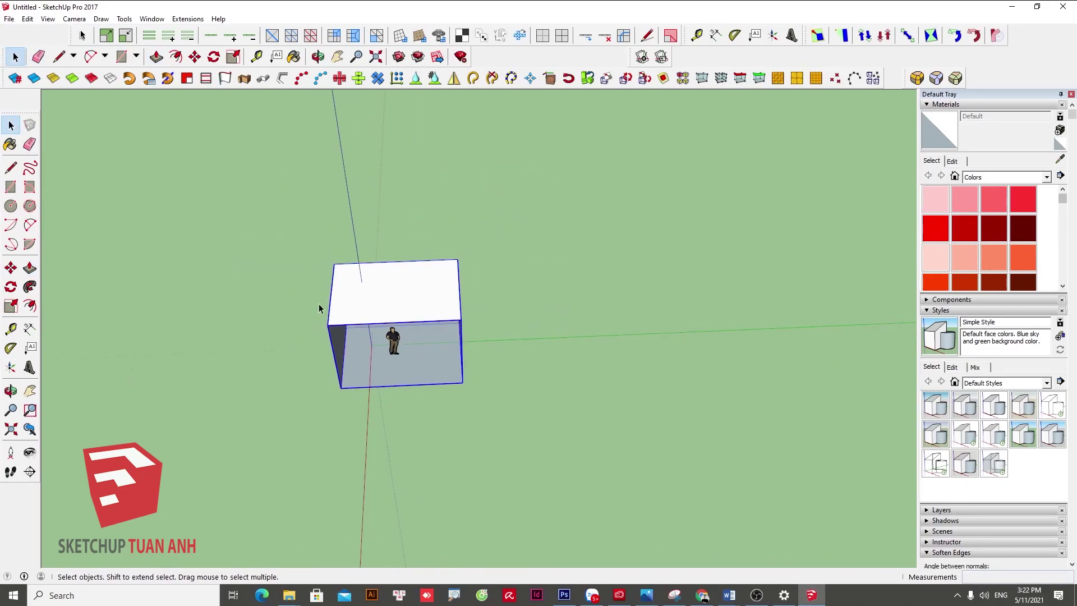
scroll(319, 304, down, 3)
scroll(319, 297, down, 2)
scroll(321, 287, down, 2)
scroll(337, 283, down, 1)
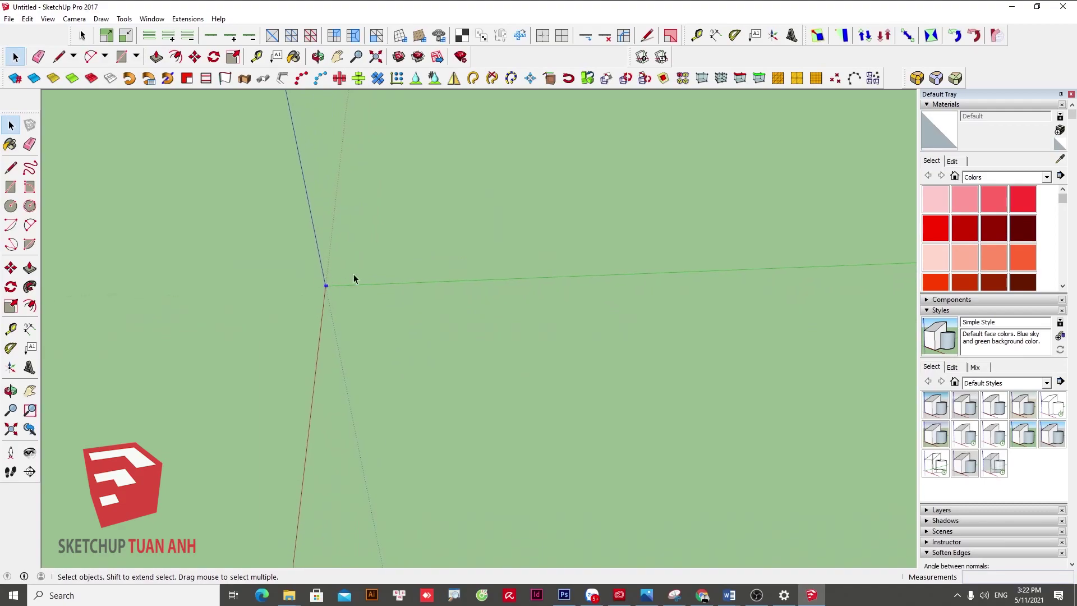
key(r)
click(402, 116)
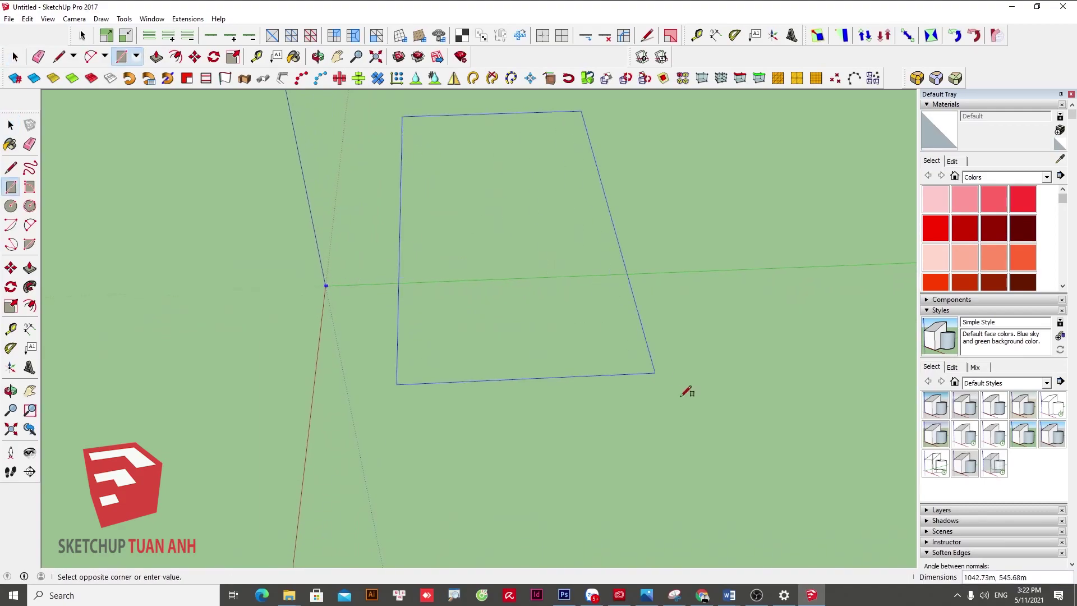
click(880, 537)
- Push/pull the large rectangle up into a flat box and orbit to view it whole
key(space)
middle_drag(692, 498, 702, 373)
key(p)
drag(702, 373, 616, 324)
key(space)
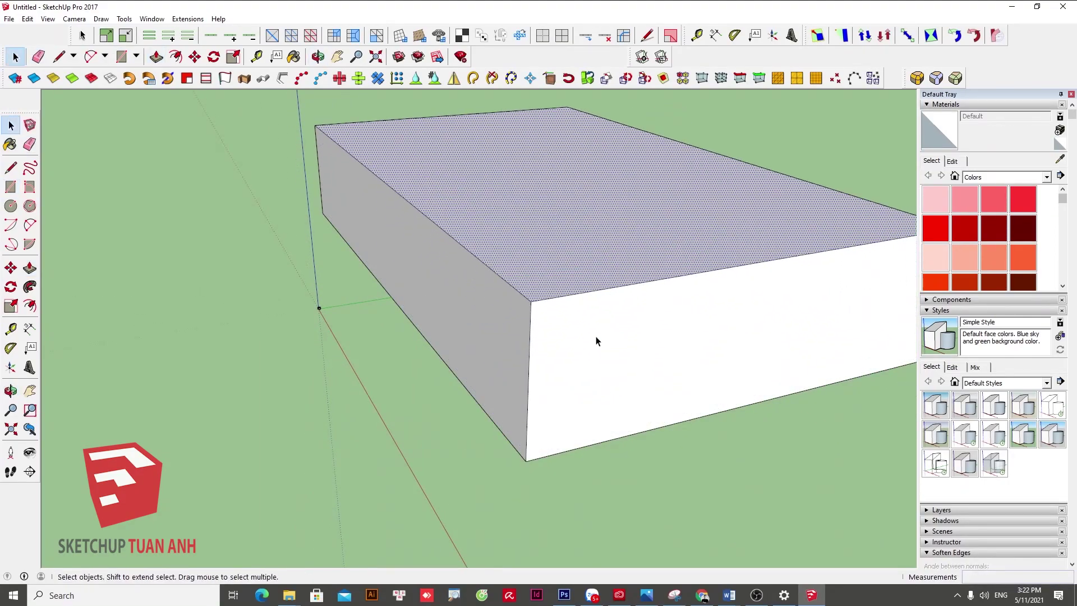
triple_click(596, 340)
middle_drag(596, 340, 564, 348)
drag(411, 322, 638, 318)
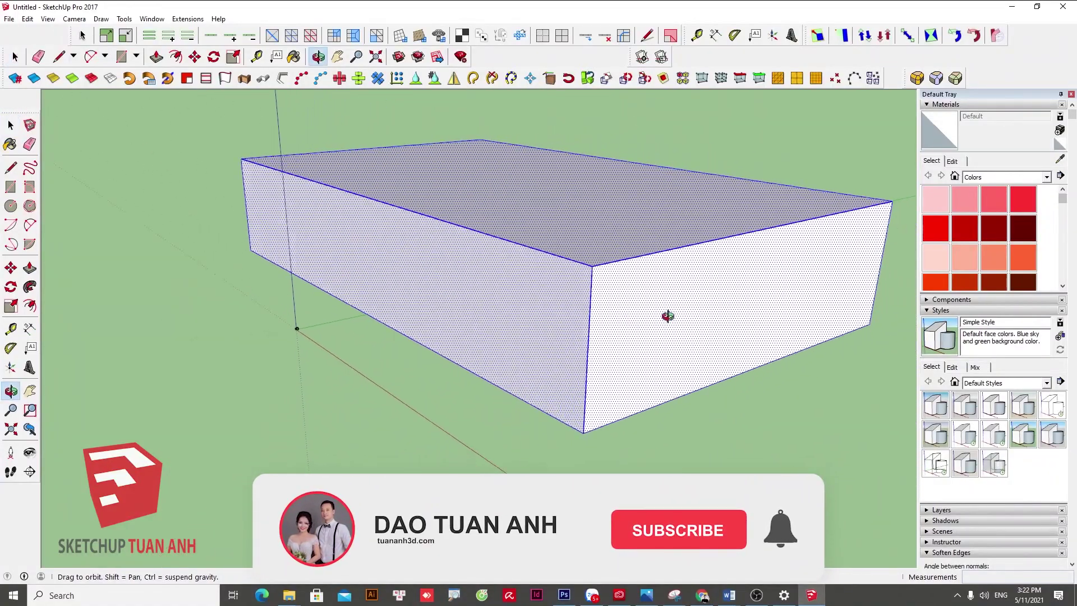
key(space)
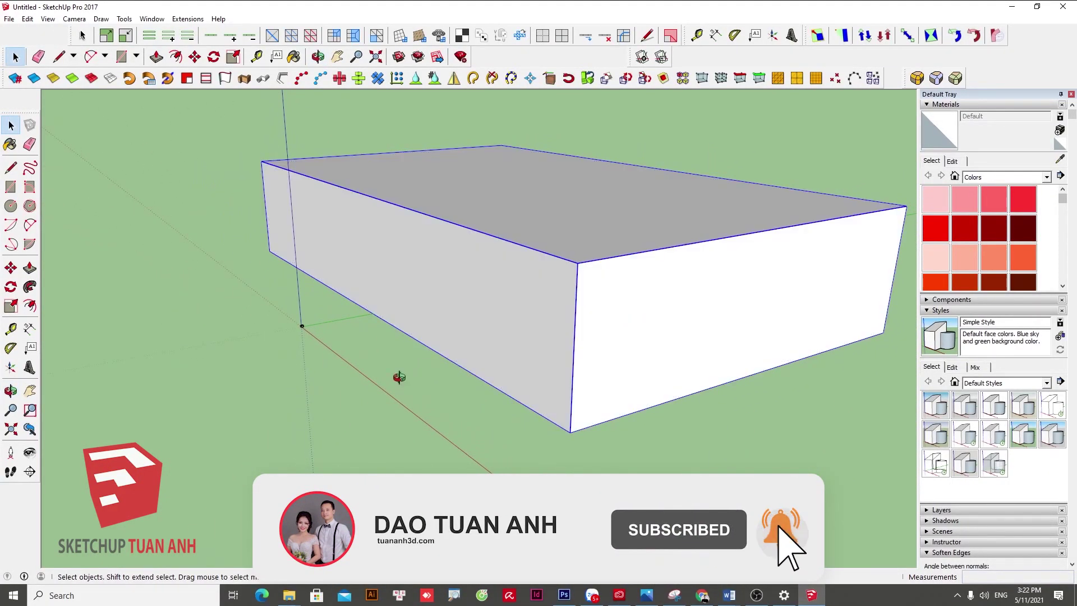
- Deselect everything and zoom in close on the boxed figure until the camera clips its parts
click(393, 371)
scroll(315, 337, up, 4)
scroll(303, 325, up, 4)
scroll(332, 306, down, 2)
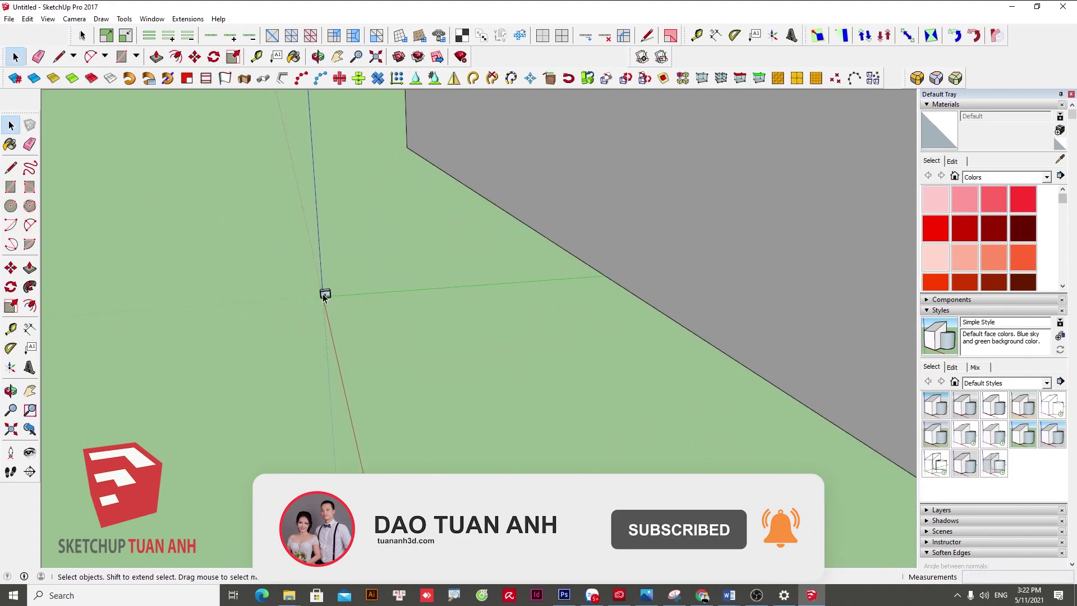
scroll(334, 306, down, 2)
scroll(335, 307, down, 2)
scroll(337, 308, down, 3)
scroll(338, 310, up, 2)
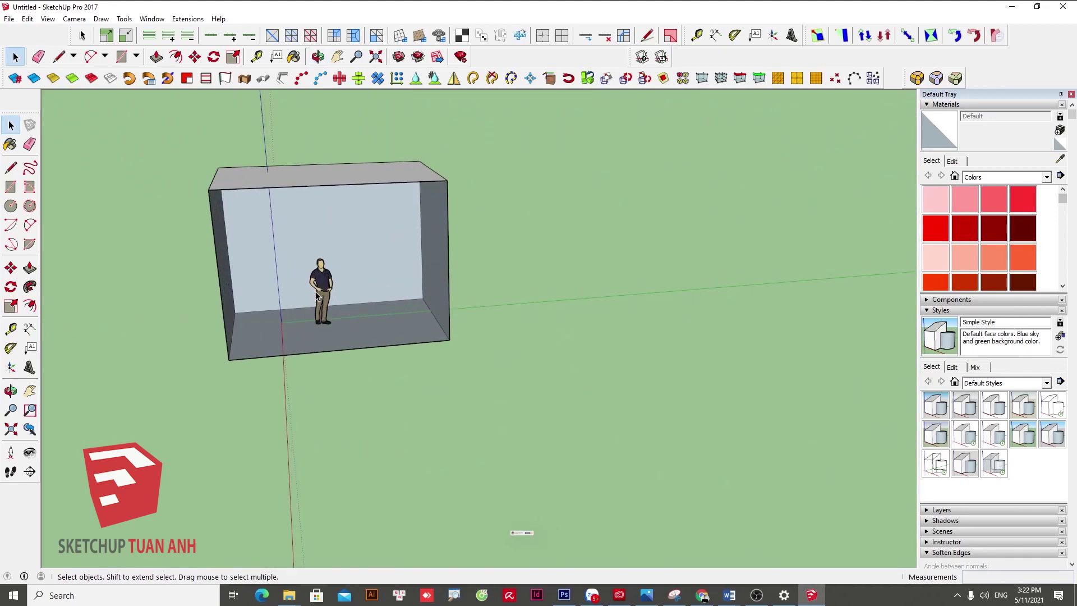
scroll(339, 311, up, 2)
scroll(340, 312, up, 3)
scroll(342, 314, up, 2)
scroll(344, 313, up, 3)
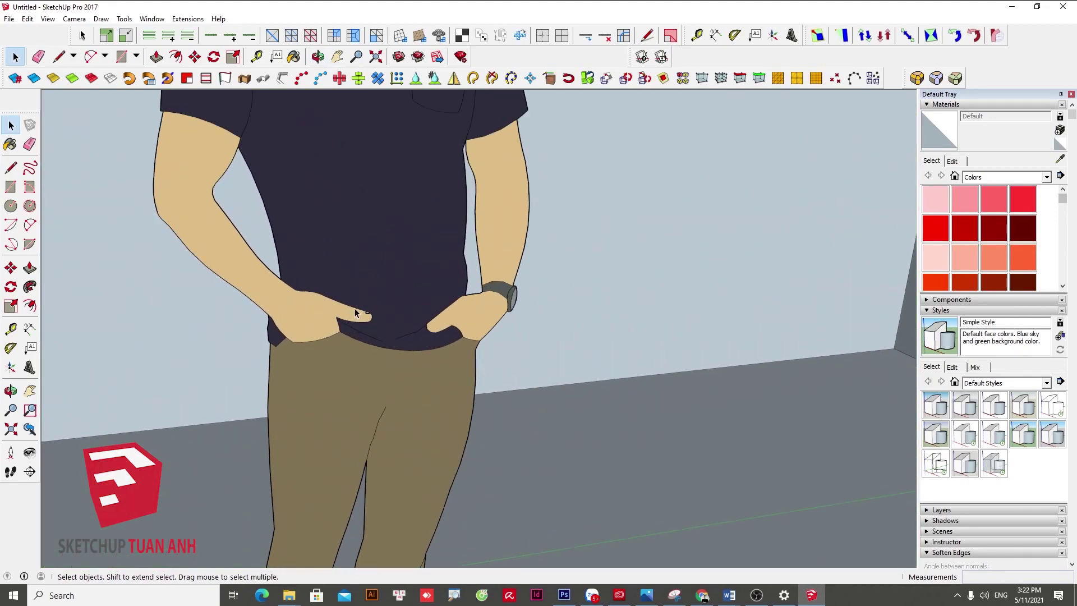
scroll(353, 309, up, 3)
scroll(356, 312, down, 1)
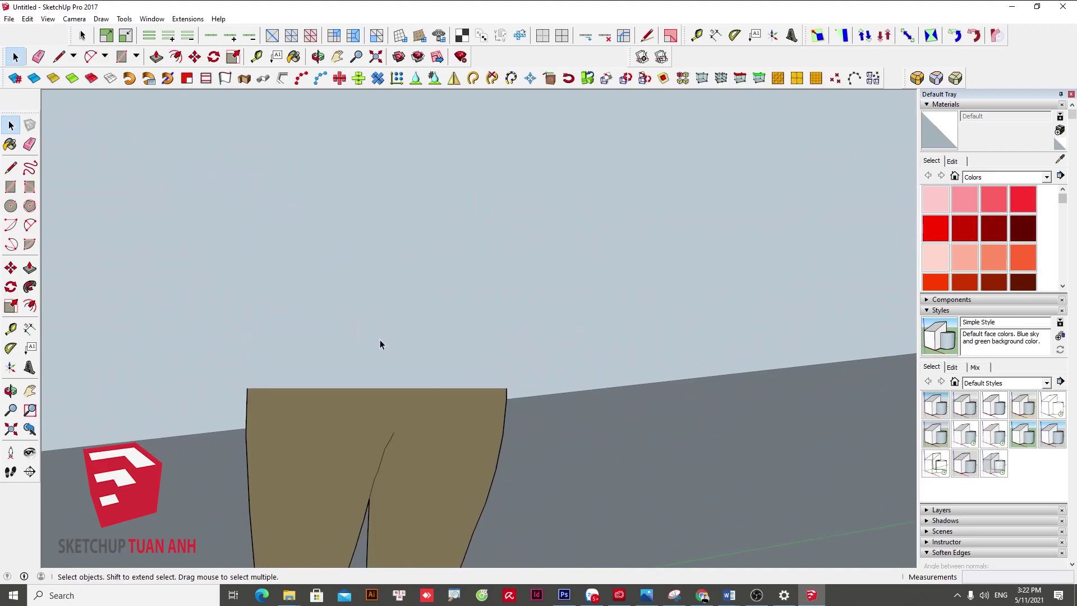
- Orbit and pan to show the clipped shirt and arms, then zoom far back out
mouse_move(427, 420)
middle_down()
mouse_move(405, 405)
mouse_move(401, 425)
middle_up()
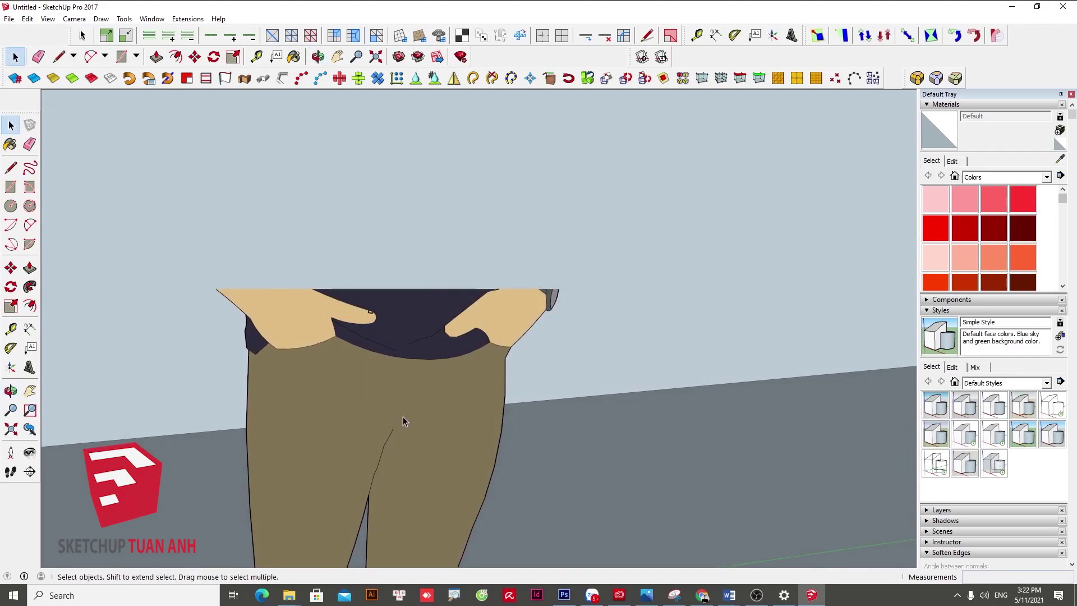
mouse_move(425, 361)
middle_down()
mouse_move(376, 361)
mouse_move(377, 372)
middle_up()
scroll(387, 372, down, 3)
scroll(404, 374, down, 2)
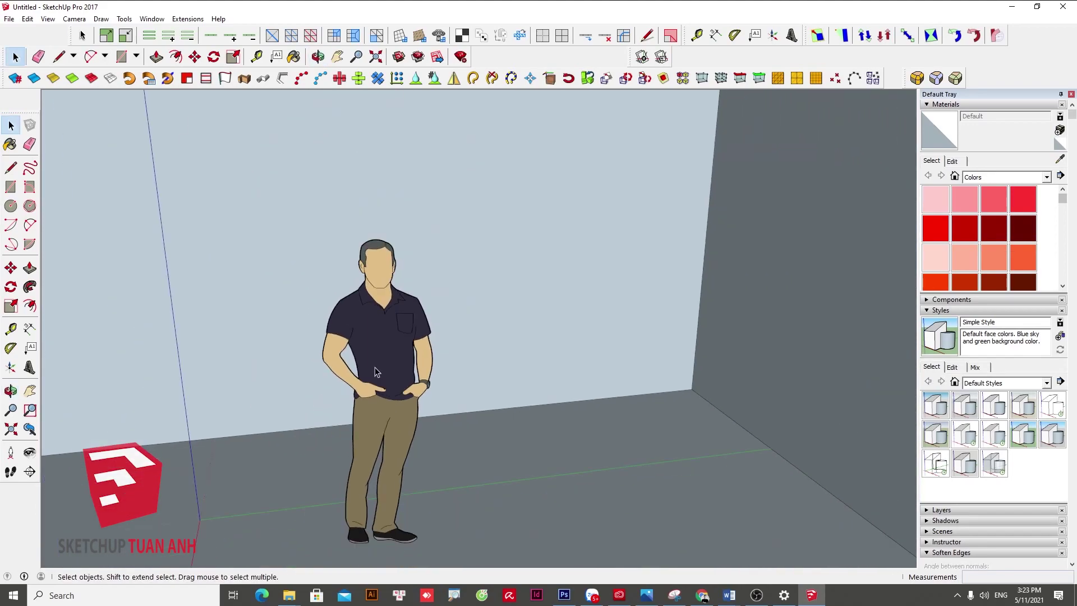
scroll(421, 375, down, 2)
scroll(428, 380, down, 3)
scroll(496, 406, down, 2)
scroll(396, 425, down, 1)
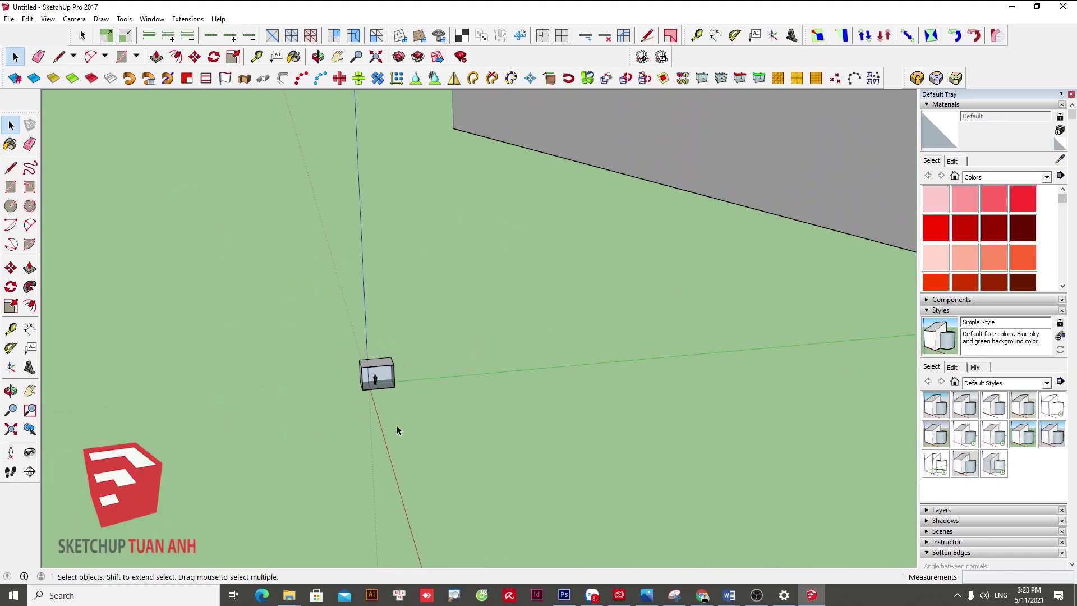
scroll(385, 394, down, 1)
scroll(376, 390, down, 2)
scroll(368, 385, down, 3)
- Delete the large box surrounding the figure
mouse_move(368, 385)
middle_down()
mouse_move(669, 300)
mouse_move(692, 338)
middle_up()
click(553, 344)
key(Delete)
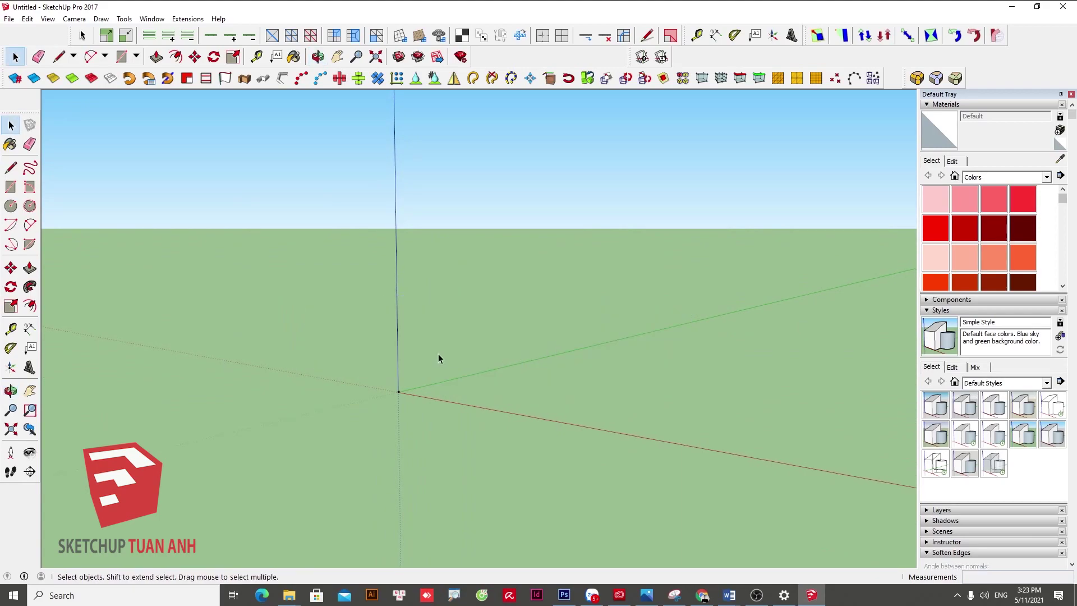
- Orbit and zoom in close on the figure's hand to check for clipping
mouse_move(439, 361)
middle_down()
mouse_move(98, 339)
mouse_move(429, 376)
mouse_move(421, 341)
middle_up()
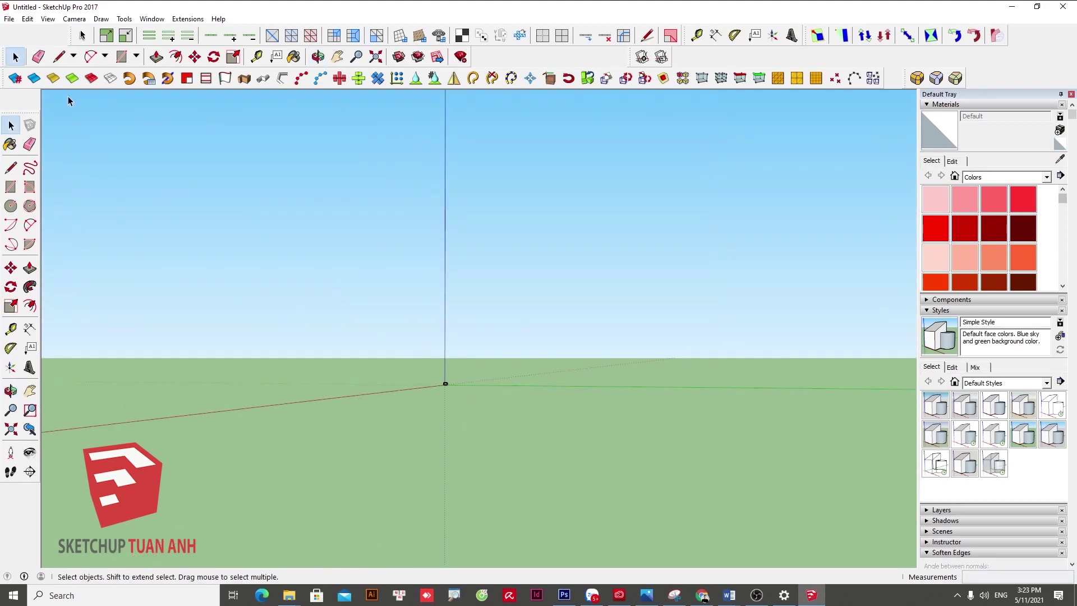
mouse_move(429, 450)
middle_down()
mouse_move(762, 493)
mouse_move(820, 489)
middle_up()
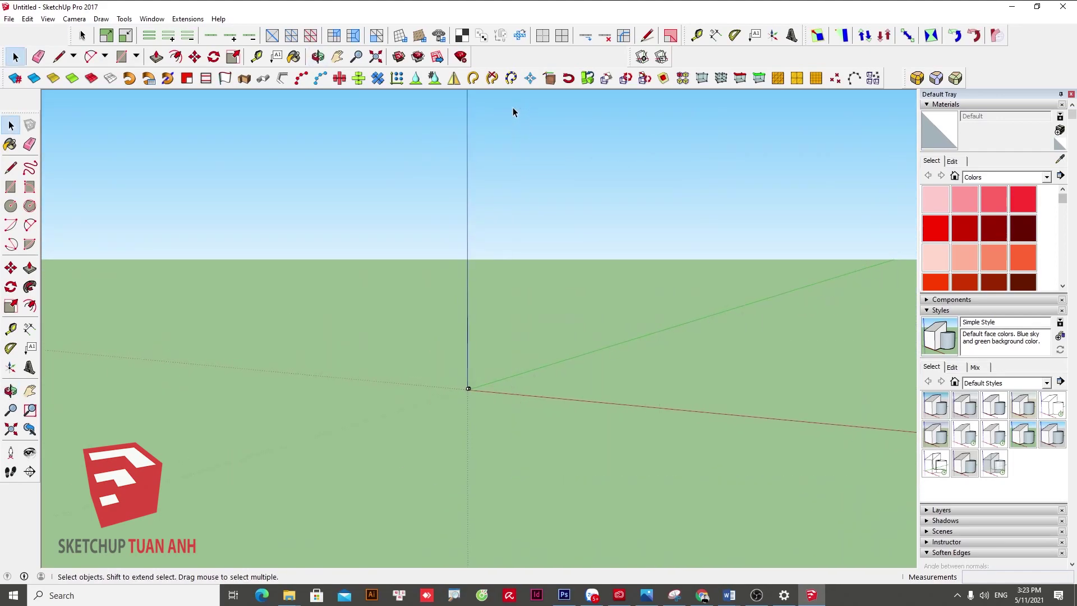
middle_drag(677, 413, 417, 420)
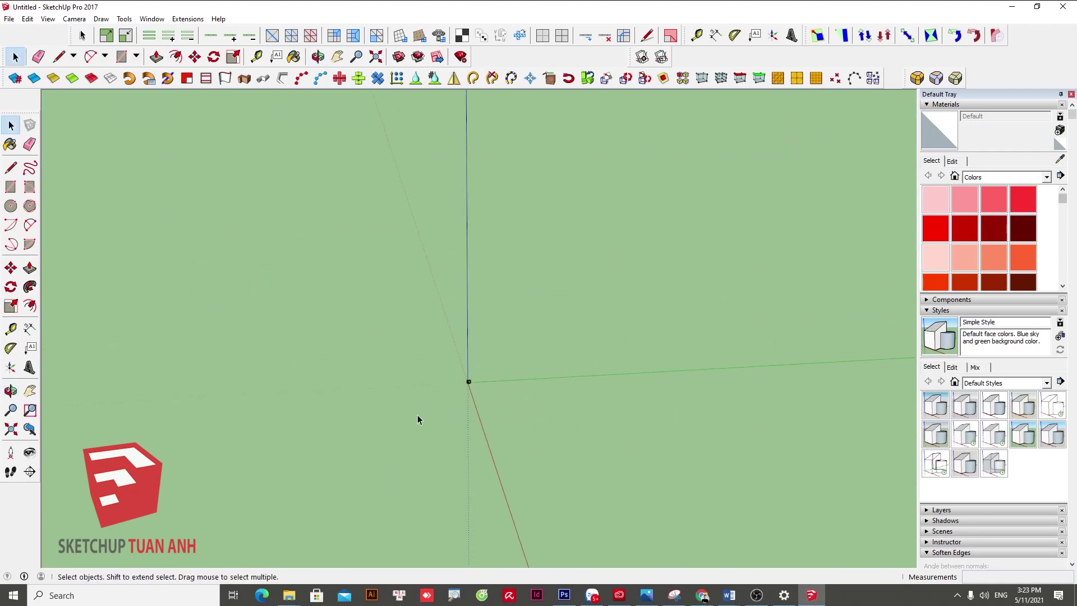
scroll(443, 376, up, 3)
scroll(446, 379, up, 3)
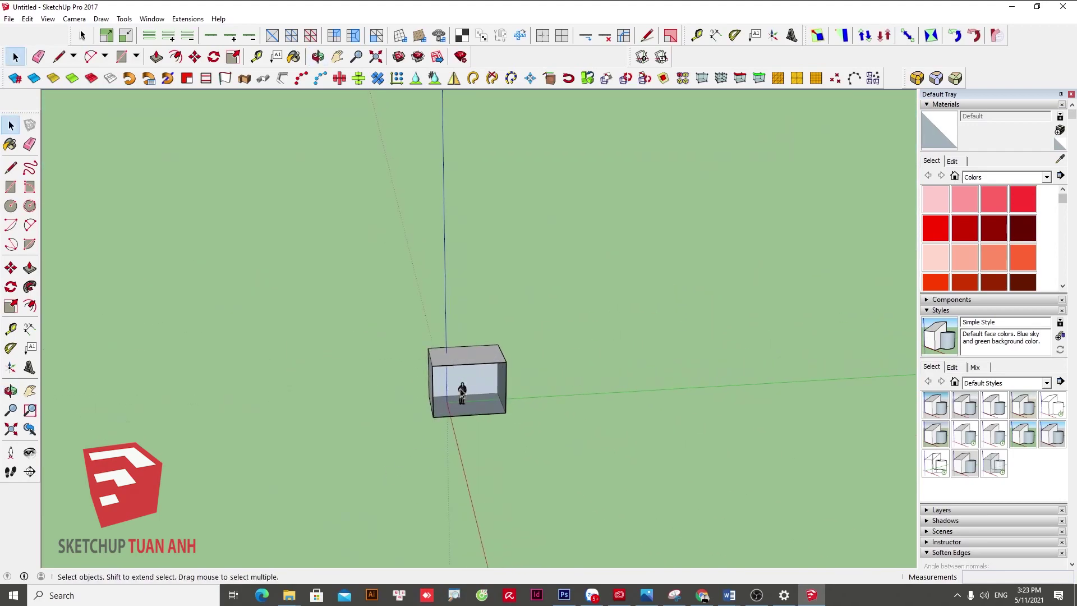
scroll(455, 384, up, 3)
scroll(471, 396, up, 3)
scroll(471, 397, up, 3)
scroll(480, 393, up, 3)
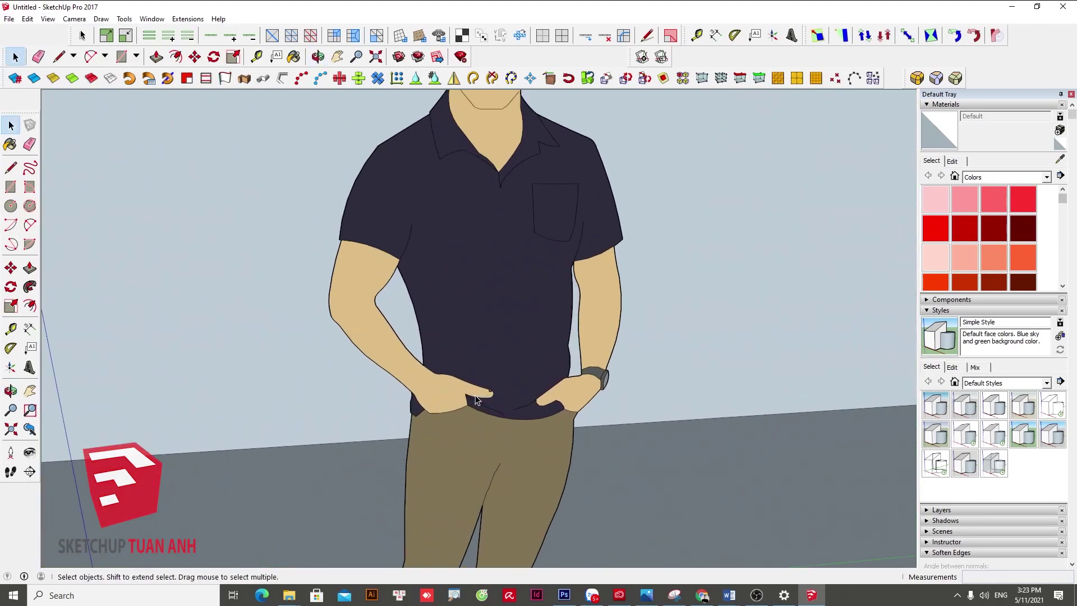
scroll(488, 389, up, 3)
scroll(497, 386, up, 3)
scroll(501, 386, up, 3)
scroll(505, 372, up, 2)
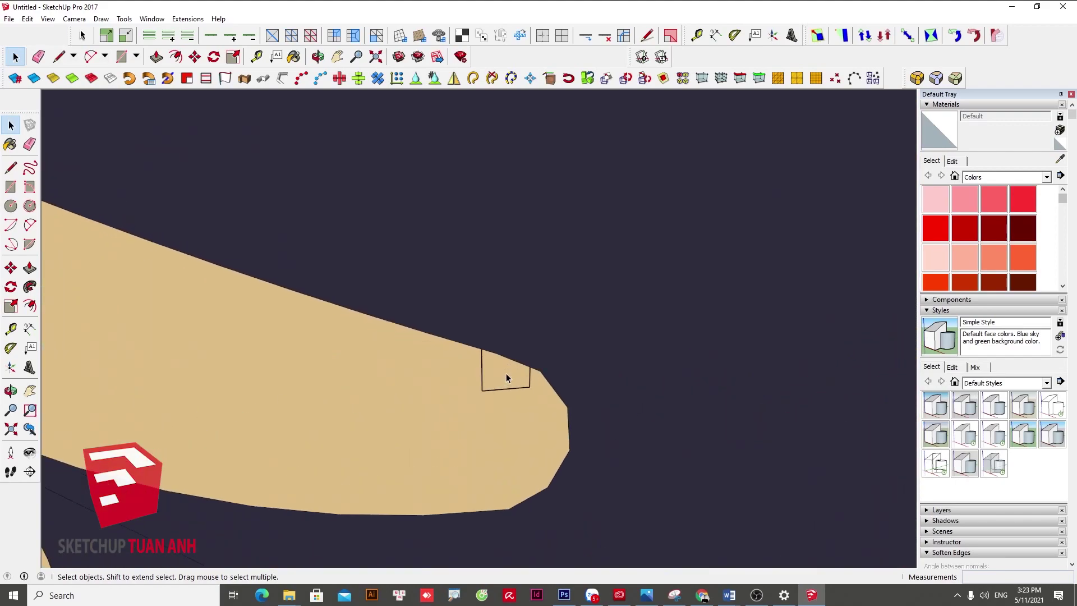
scroll(506, 373, up, 2)
scroll(506, 376, up, 2)
scroll(506, 387, down, 2)
scroll(485, 370, up, 1)
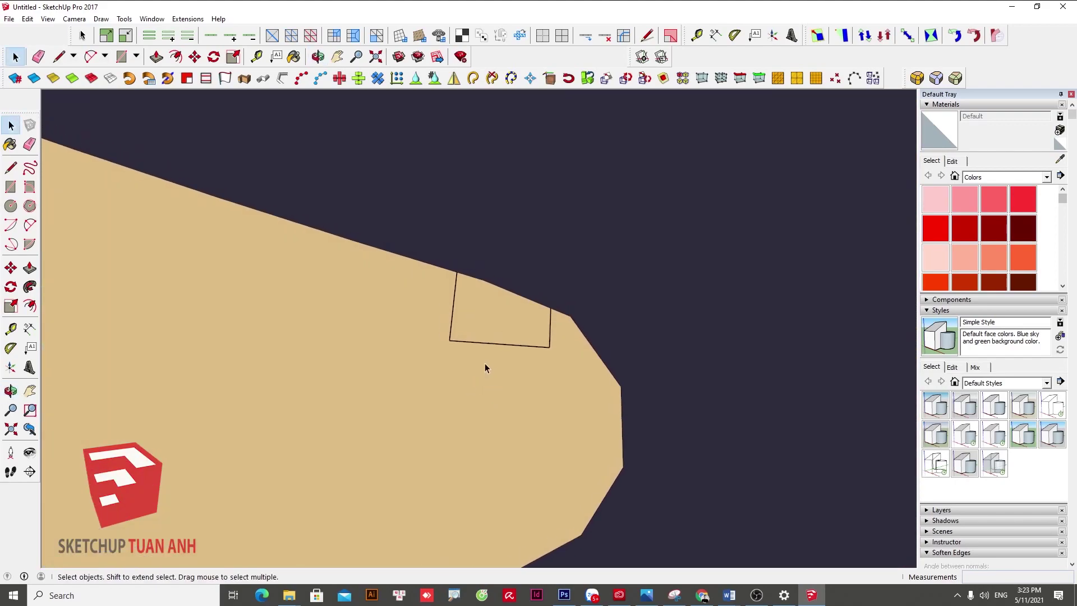
- Zoom back out until the whole standing figure is visible again
scroll(478, 297, down, 1)
scroll(503, 315, down, 2)
scroll(507, 380, down, 3)
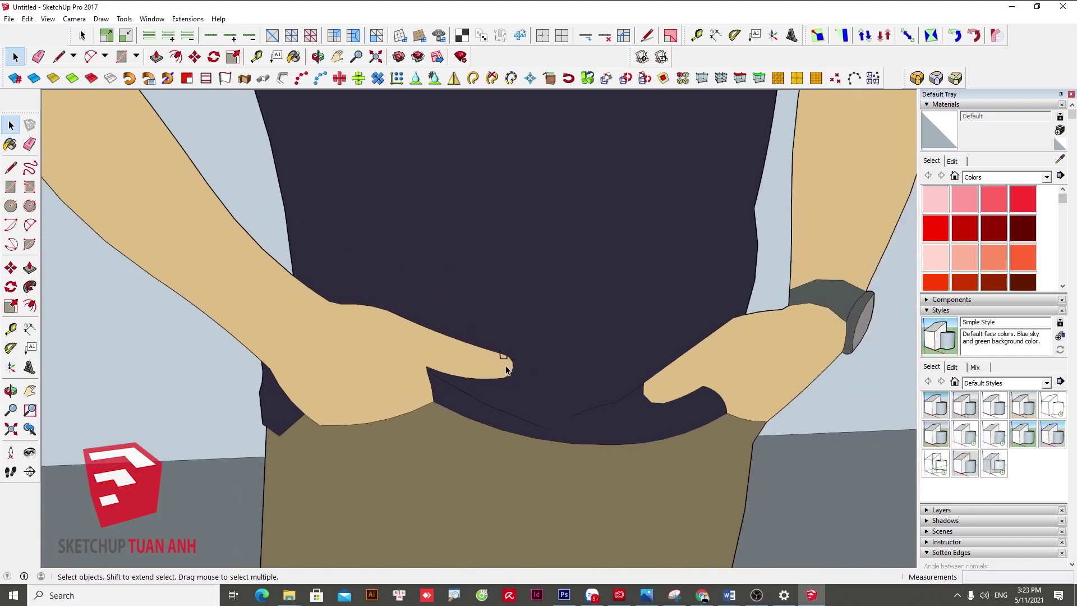
scroll(505, 420, down, 2)
scroll(488, 381, down, 1)
scroll(476, 340, down, 3)
scroll(475, 356, up, 1)
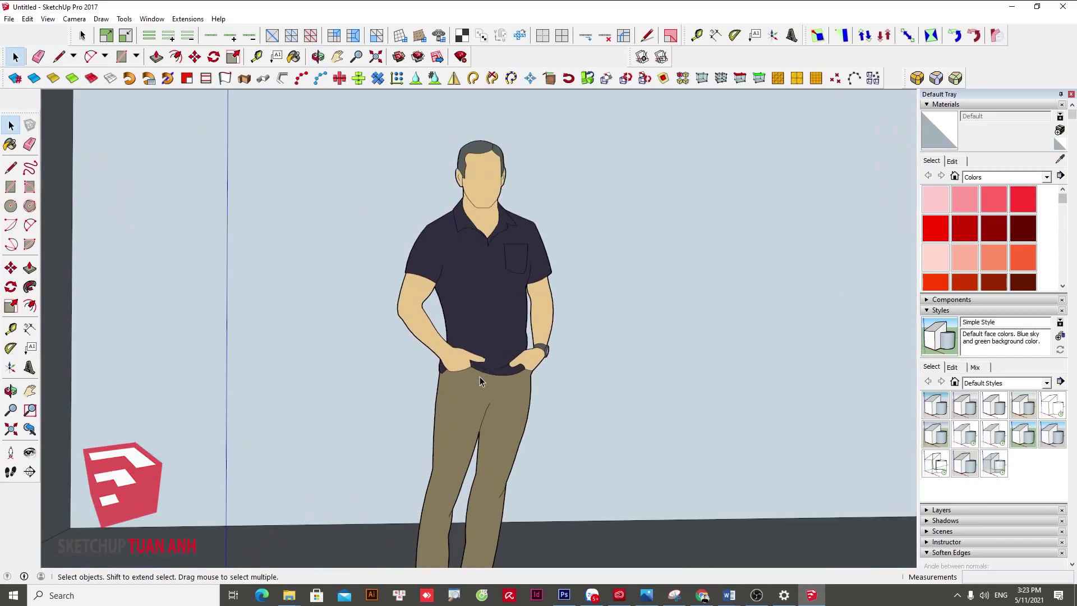